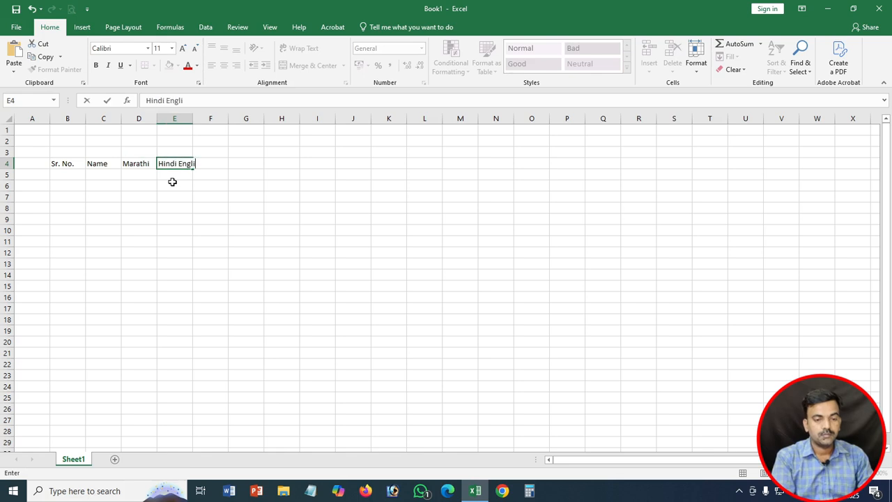
text(Hindi)
Step: Add the headings Hindi, English, Science, Math, Soc. Sci. and Total
key(Tab)
text(English)
key(Tab)
text(Science)
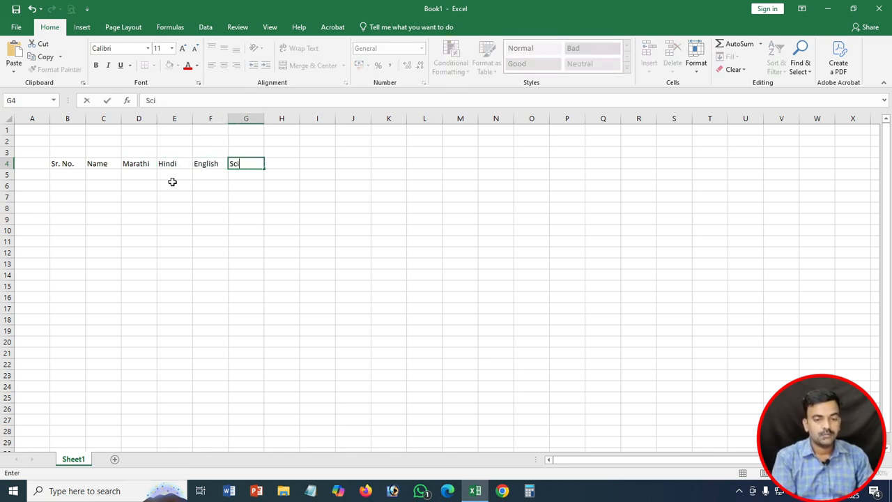
key(Tab)
text(Math)
key(Tab)
text(Soc. Sci.)
key(Tab)
text(Total)
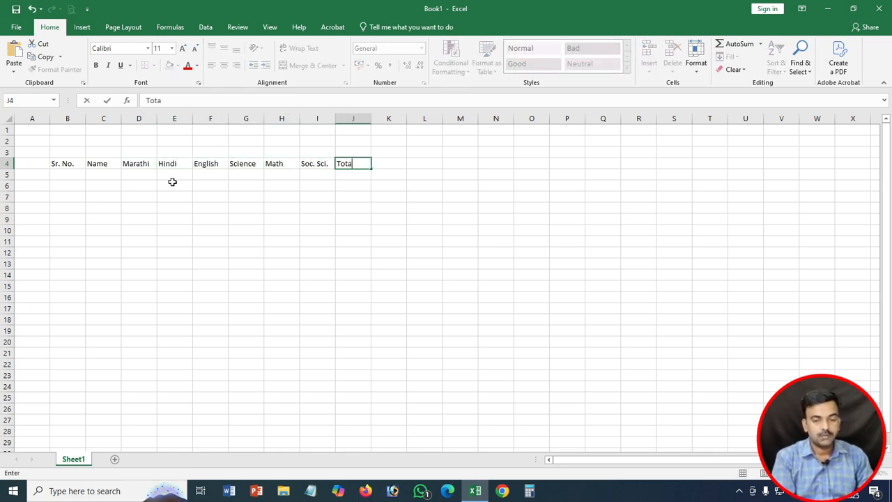
key(Return)
Step: Fill serial numbers 1 to 10 down column B
text(1)
key(Return)
drag(70, 174, 91, 276)
click(104, 175)
Step: Widen column C and enter the ten student names in C5:C14
drag(121, 118, 152, 118)
text(Rajesh)
key(Return)
text(Dipak)
key(Return)
text(Ganesh)
key(Return)
text(Suraj)
key(Return)
key(Return)
text(Shreya)
key(Return)
text(Shital)
key(Return)
key(Return)
click(163, 172)
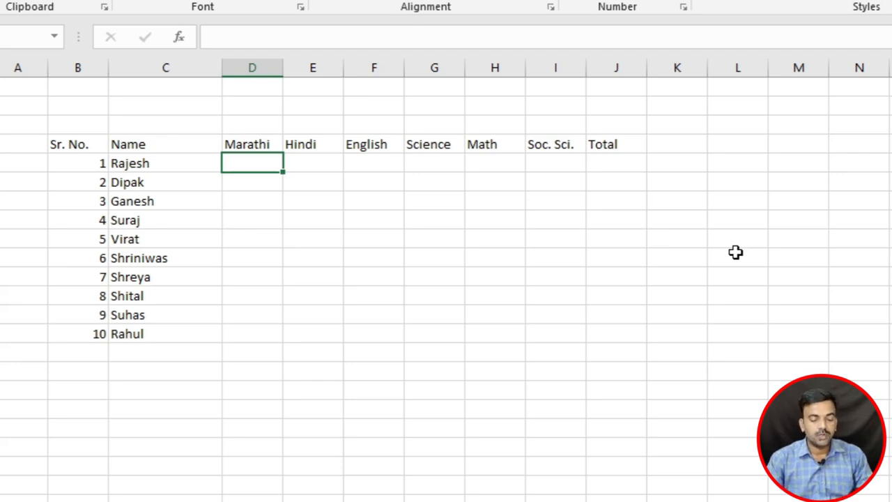
Step: Enter =RANDBETWEEN(45,85) in D5 and copy it across to the Soc. Sci. column
text(=rand)
key(Down)
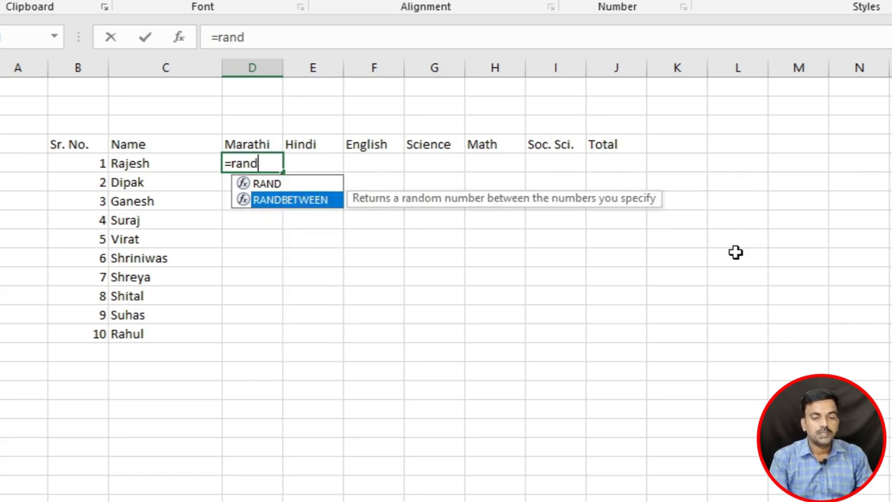
key(Tab)
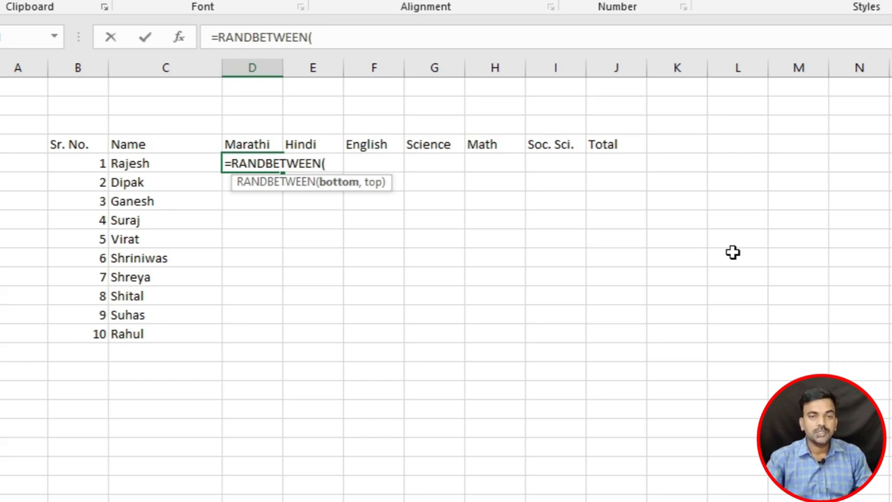
text(45)
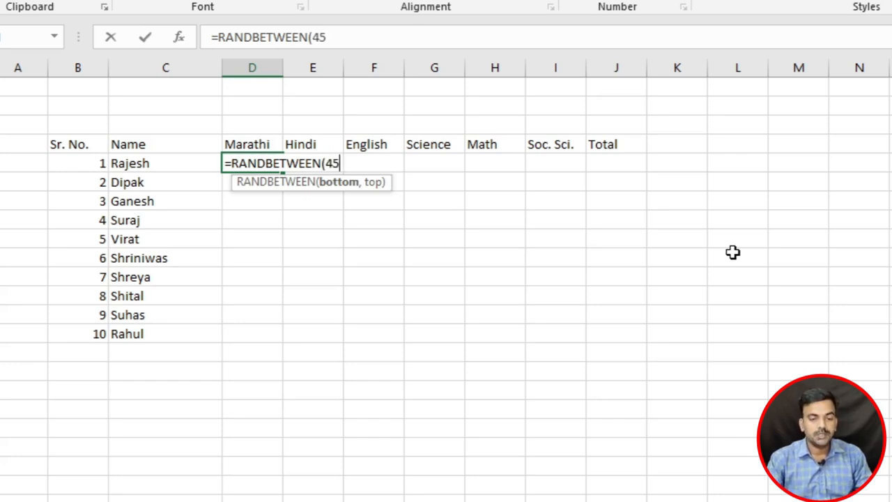
text(,85)
key(Return)
key(Up)
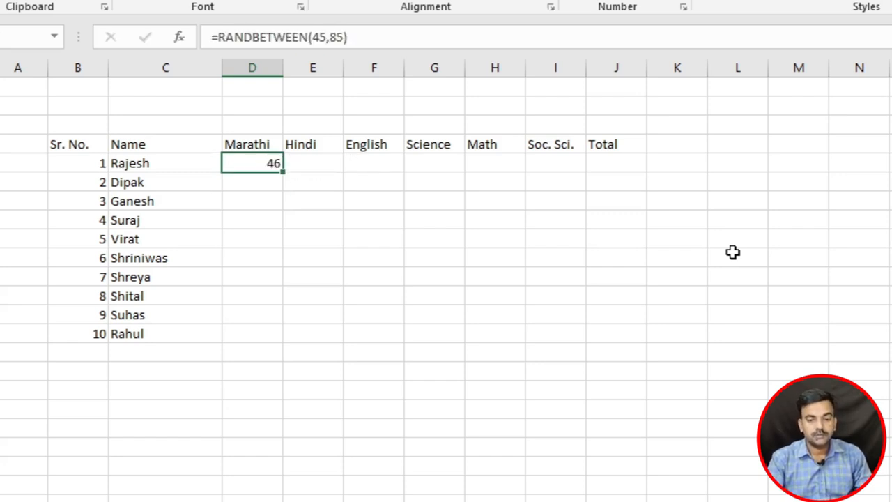
drag(283, 171, 572, 334)
Step: Fill the random marks down to row 14 and apply All Borders to B4:J14
click(616, 333)
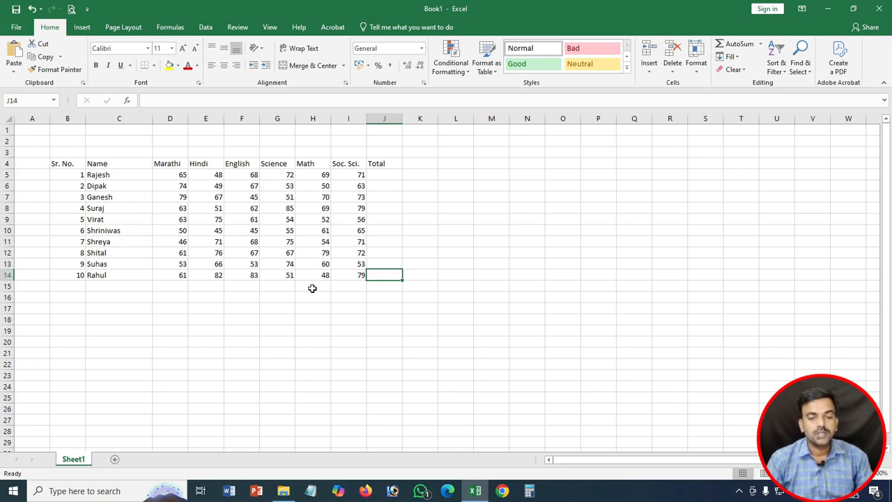
drag(59, 168, 374, 276)
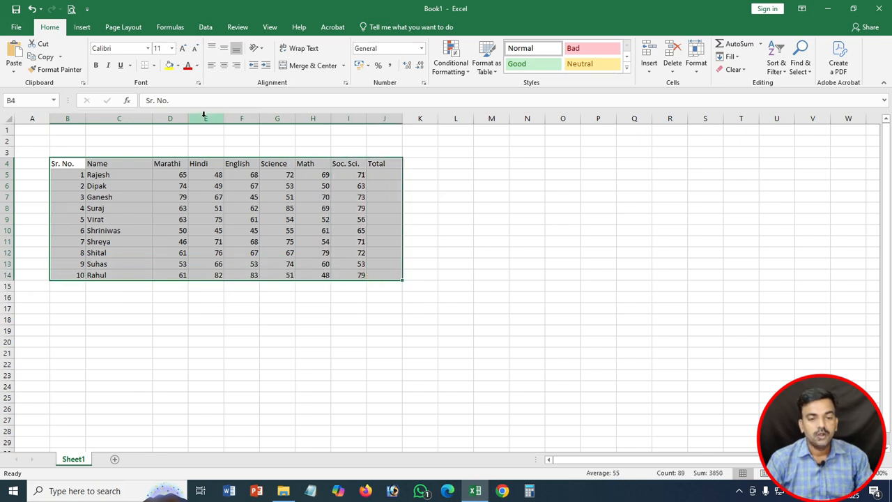
click(152, 65)
click(182, 159)
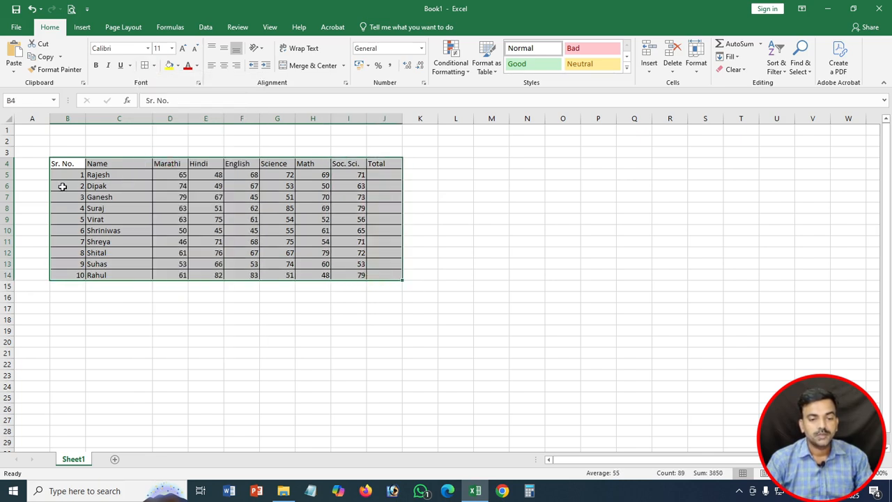
Step: Bold and centre the heading row, and centre the serial numbers and marks
click(6, 164)
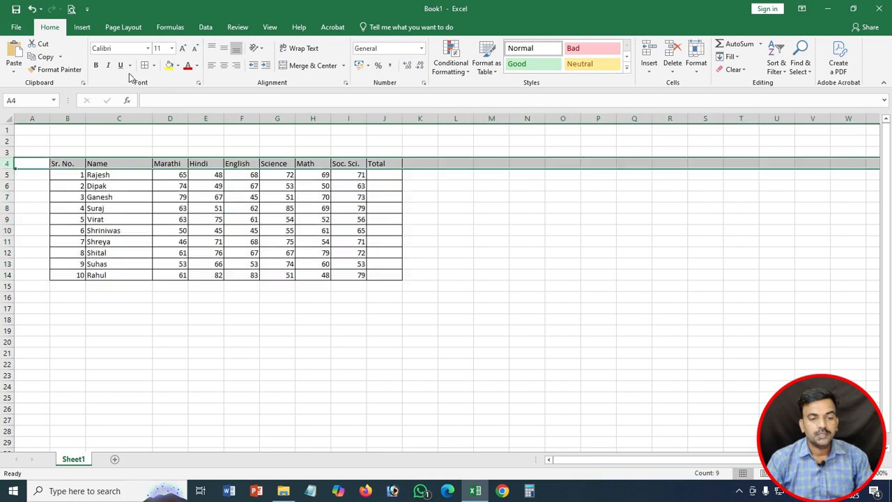
click(95, 65)
click(224, 66)
click(70, 120)
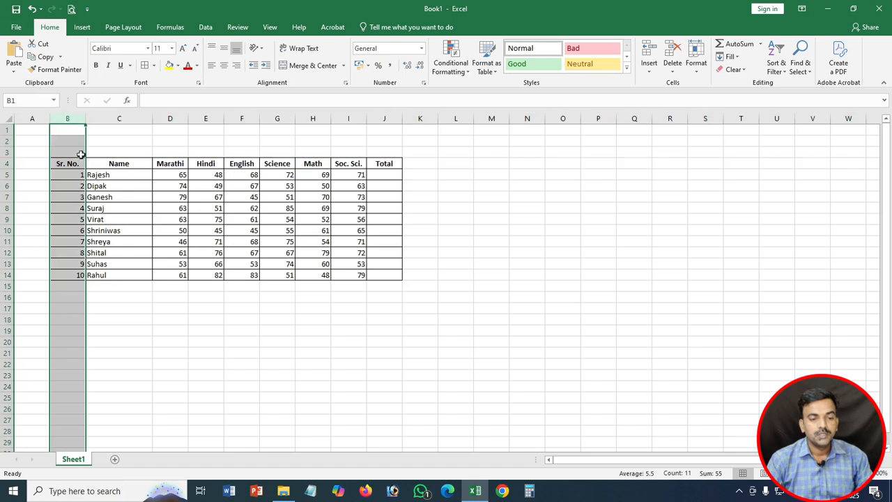
click(223, 66)
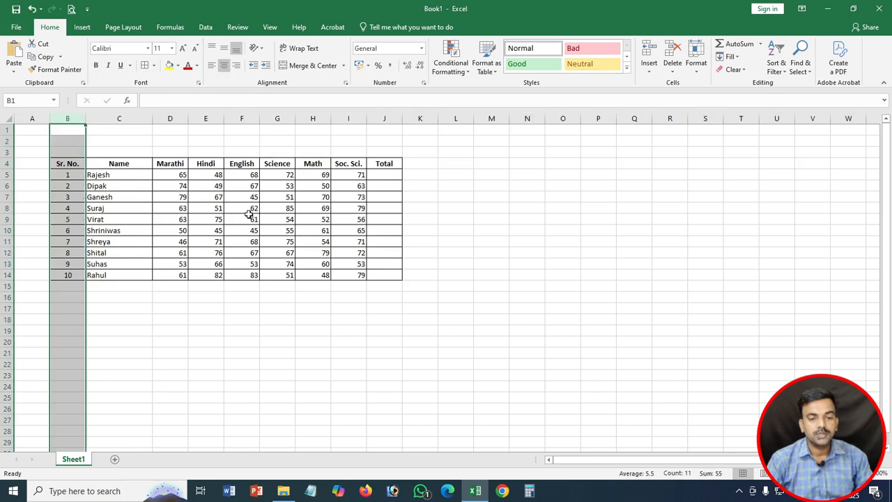
drag(183, 175, 333, 272)
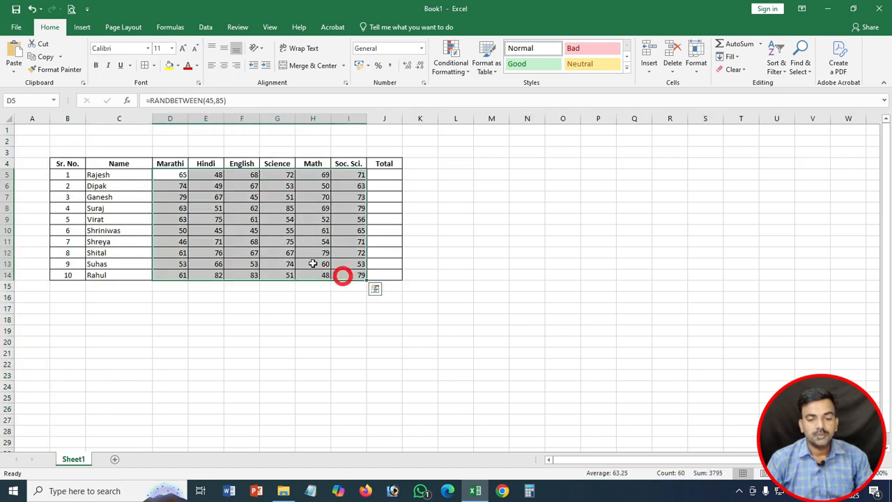
click(224, 65)
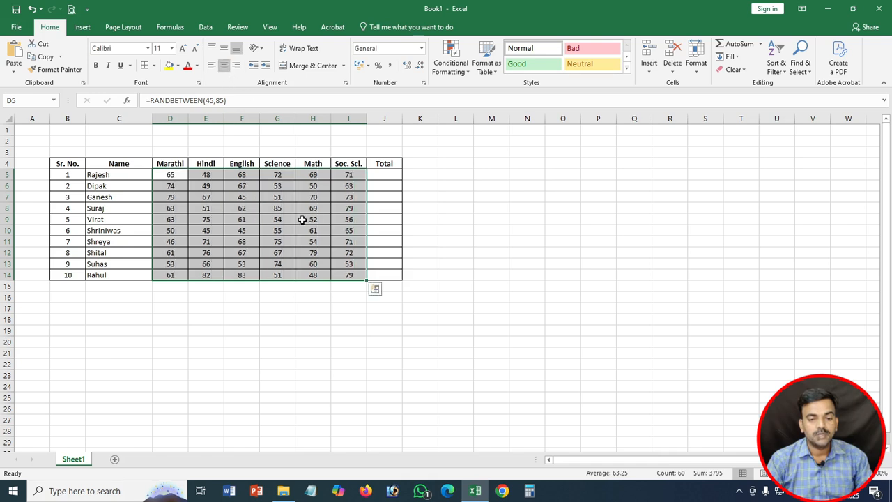
click(274, 200)
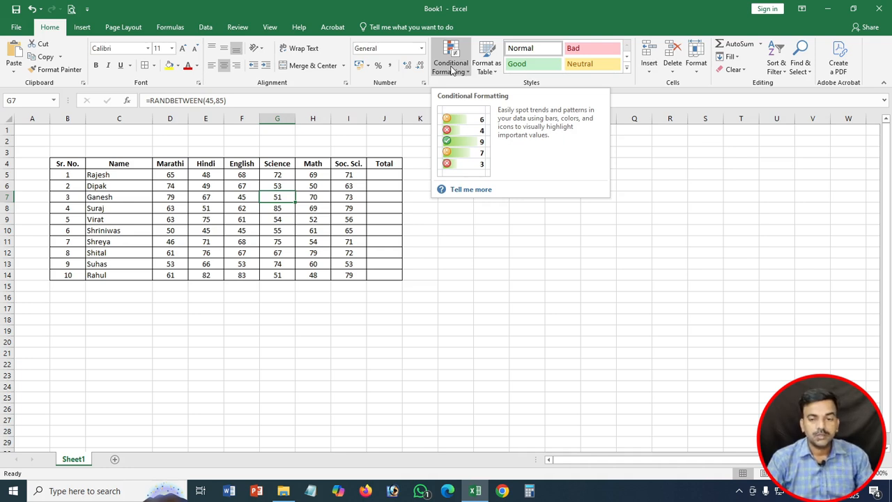
Step: Select the marks D5:I14 and show Conditional Formatting's Highlight Cells Rules
drag(169, 175, 350, 274)
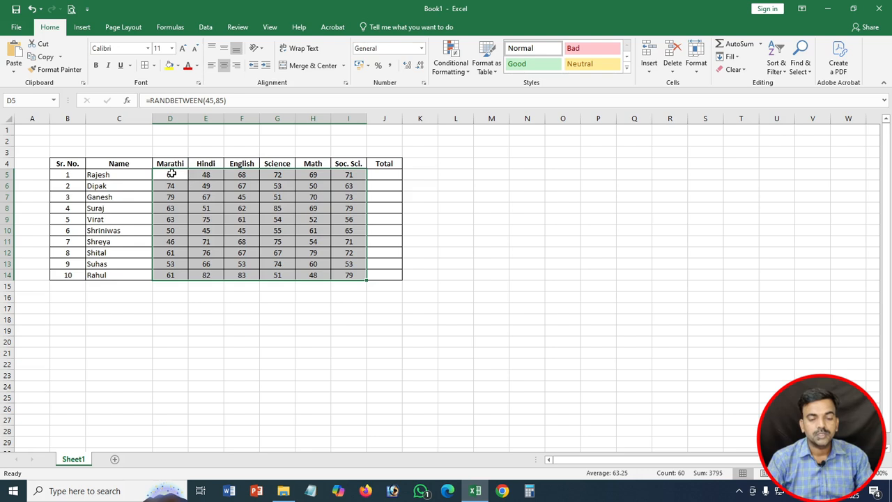
click(435, 64)
mouse_move(465, 99)
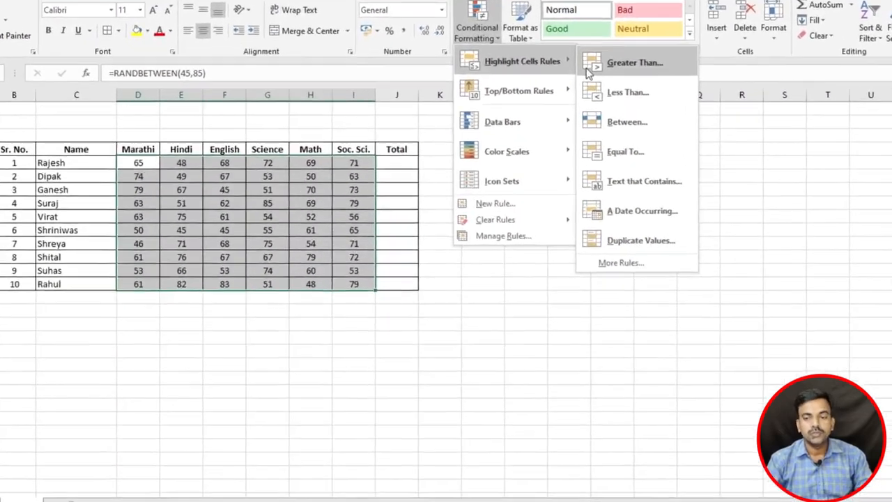
Step: Preview a Greater Than 70 rule with Yellow Fill, then Green Fill, and cancel it
click(589, 70)
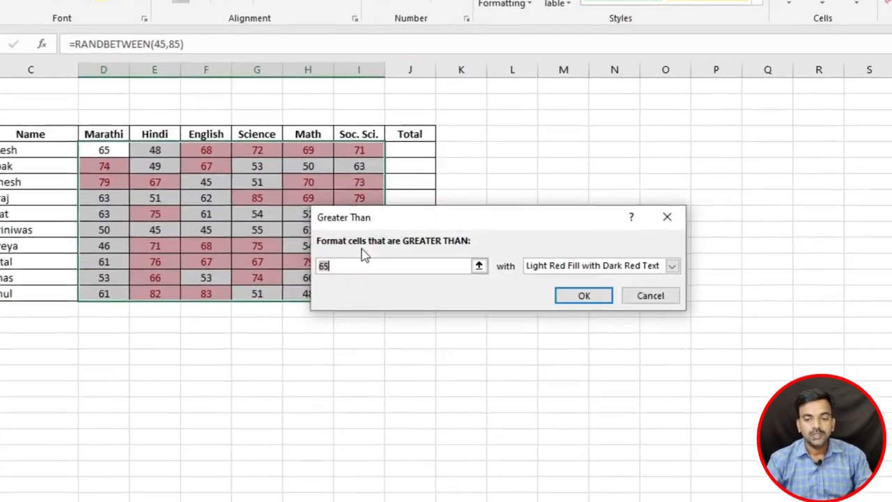
text(70)
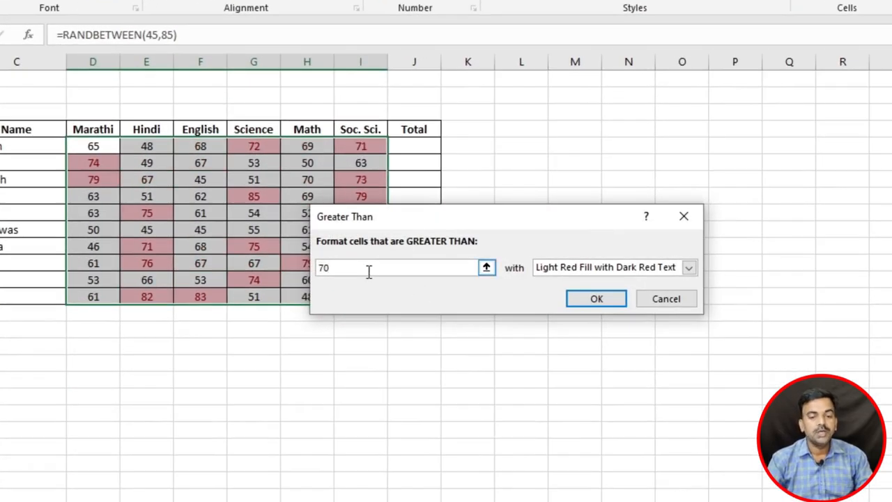
drag(403, 222, 527, 256)
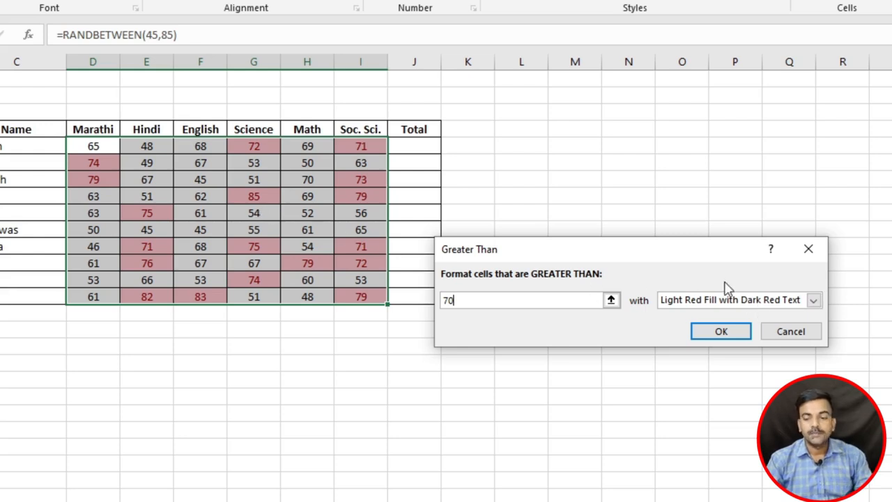
click(701, 301)
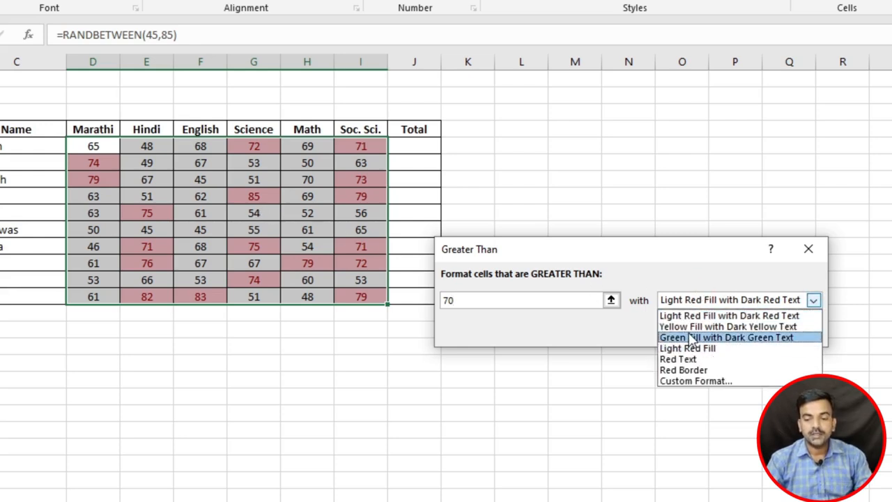
click(687, 328)
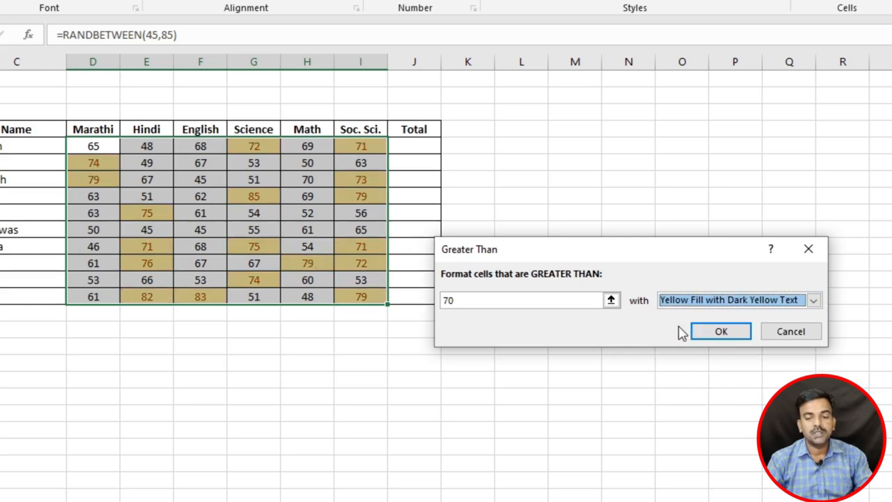
click(677, 304)
click(690, 337)
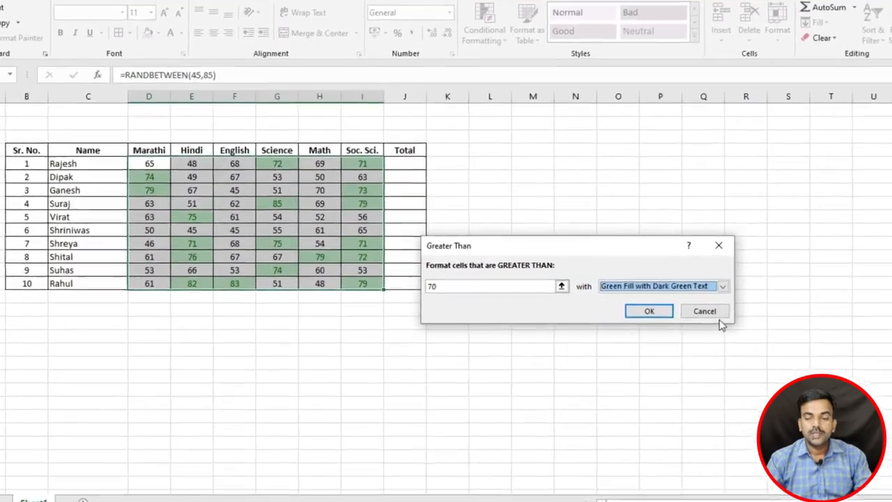
click(713, 313)
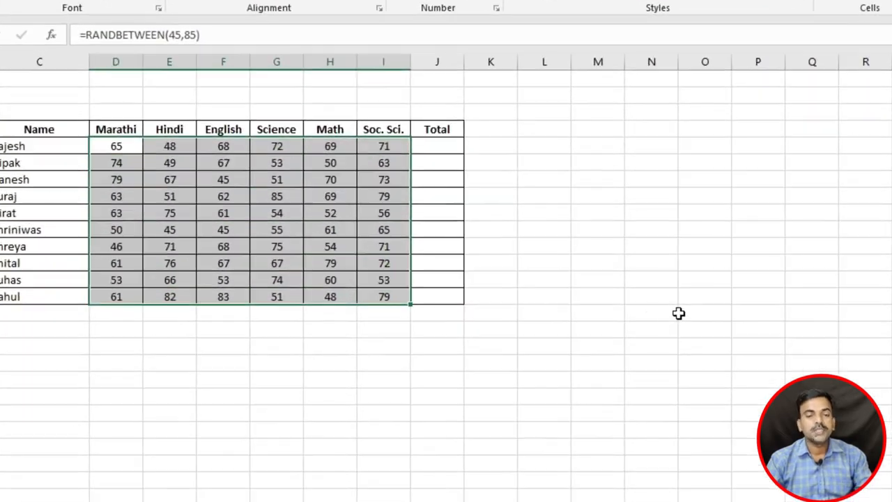
Step: Preview a Less Than 55 highlight rule on the marks, then cancel it
click(548, 2)
mouse_move(573, 12)
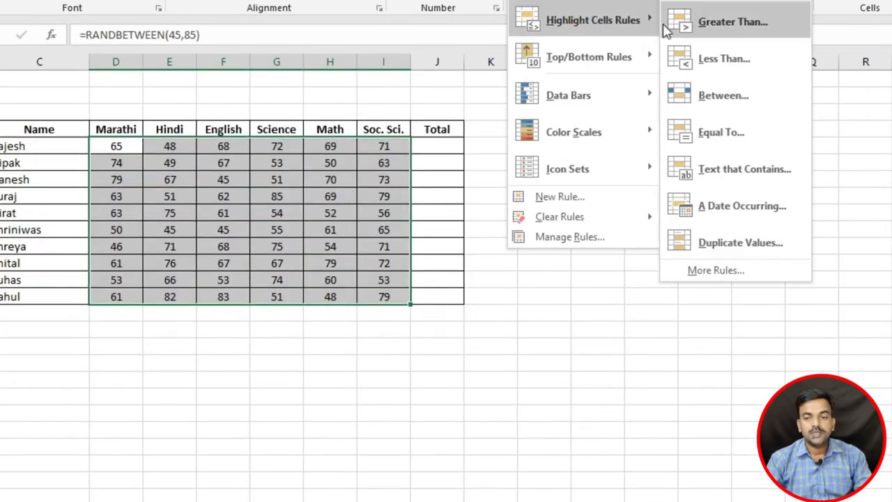
click(706, 58)
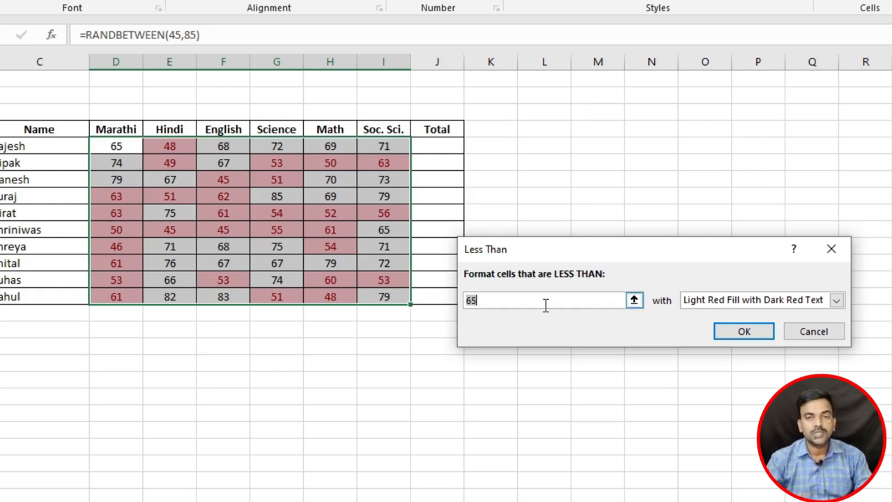
text(55)
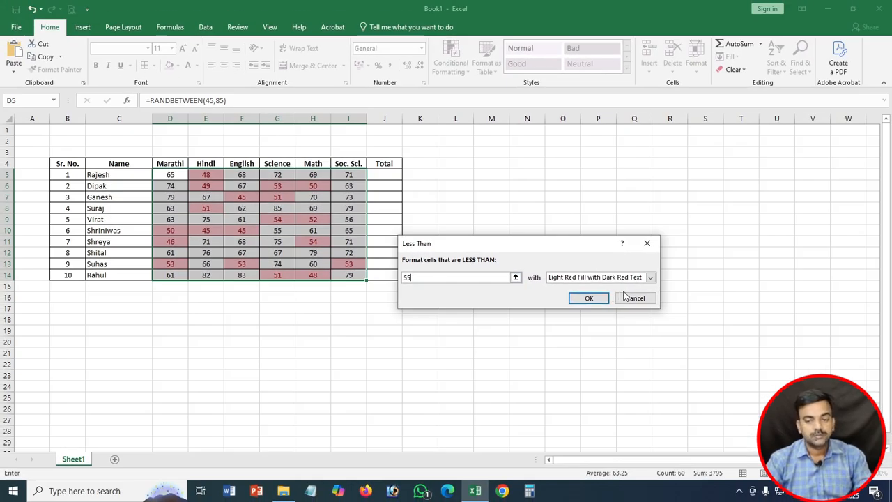
click(625, 298)
Step: Preview a Between 65 and 75 highlight rule on the marks, then cancel it
click(450, 59)
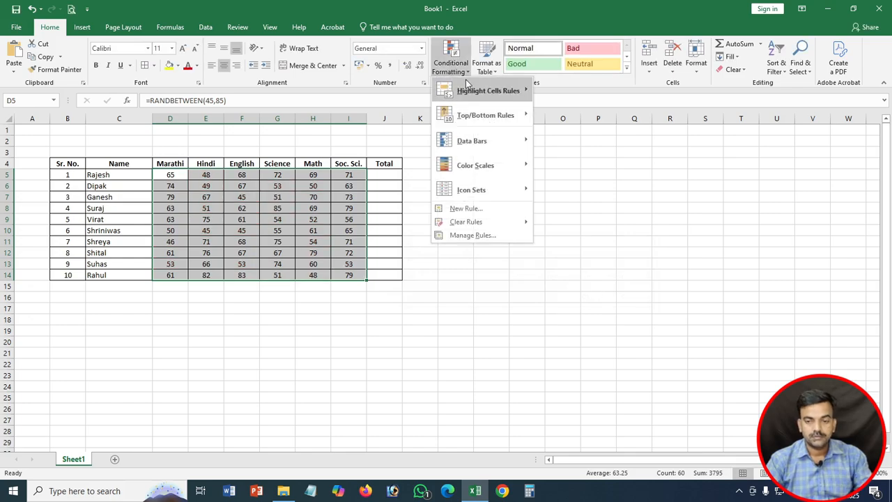
mouse_move(490, 90)
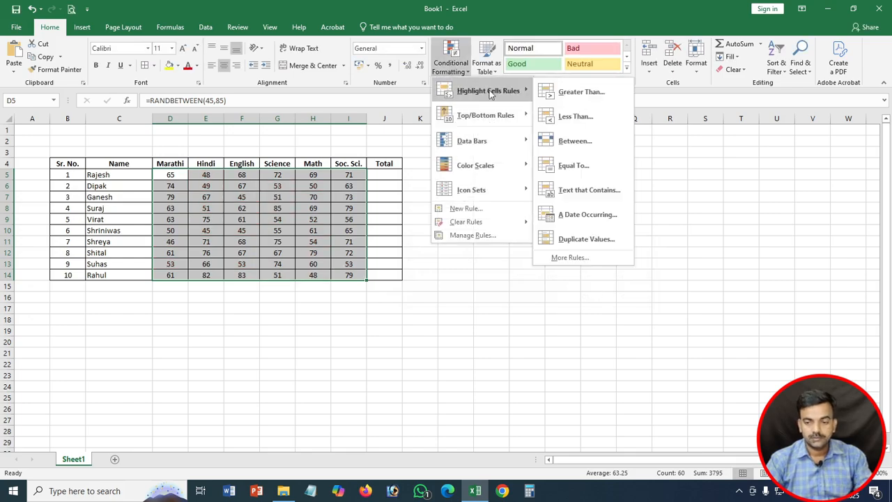
click(571, 141)
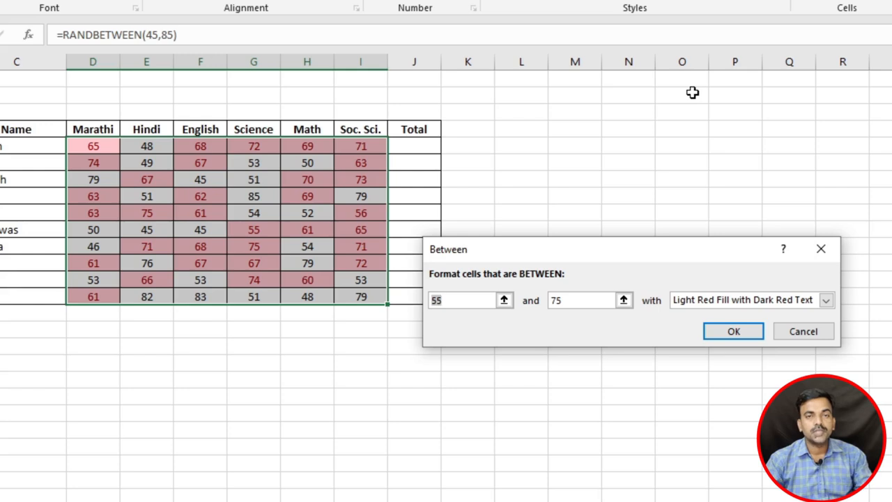
click(463, 300)
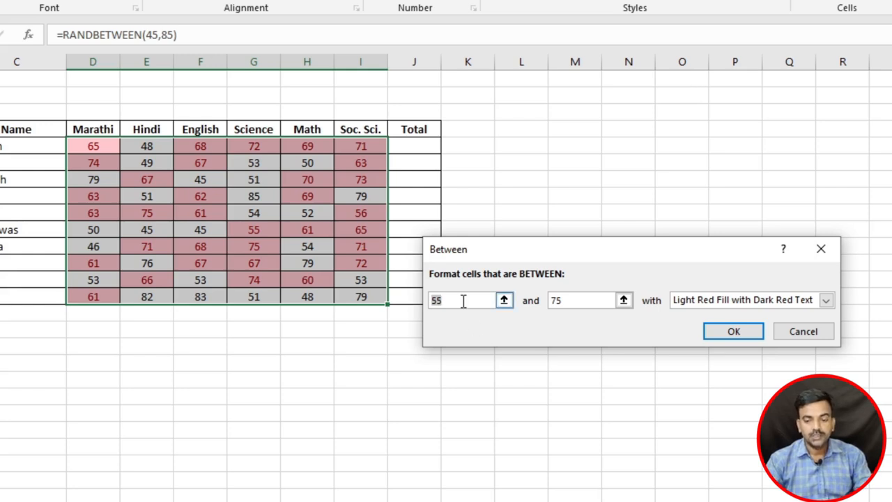
key(BackSpace)
key(BackSpace)
text(65)
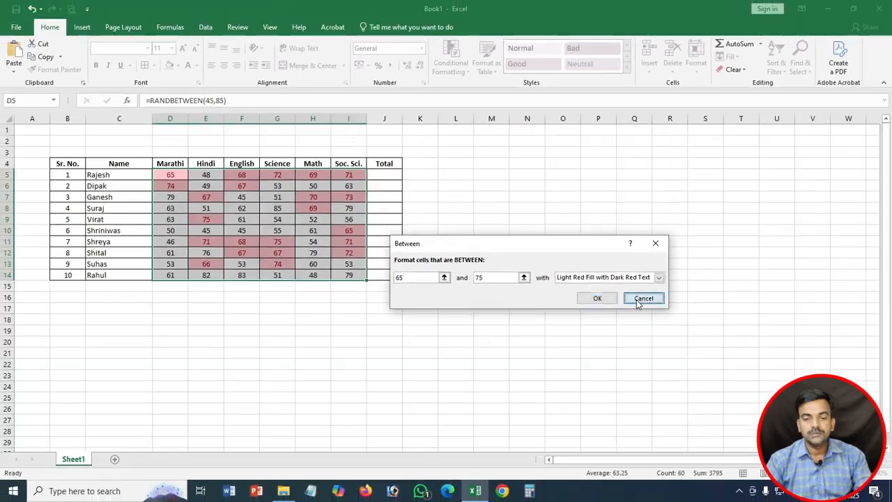
click(687, 311)
click(472, 39)
mouse_move(474, 94)
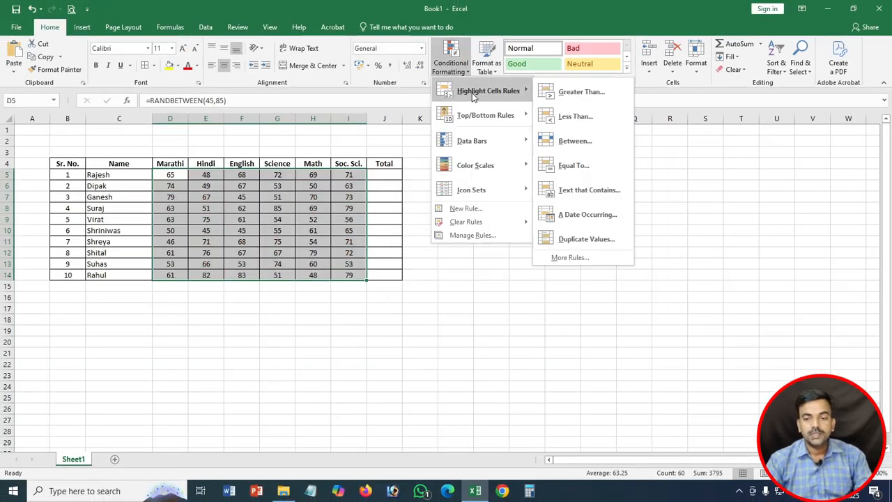
click(568, 165)
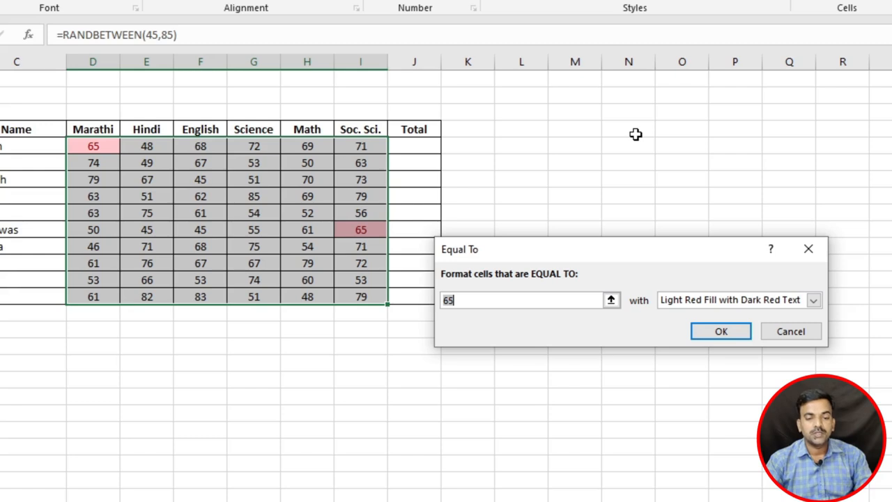
drag(472, 304, 418, 303)
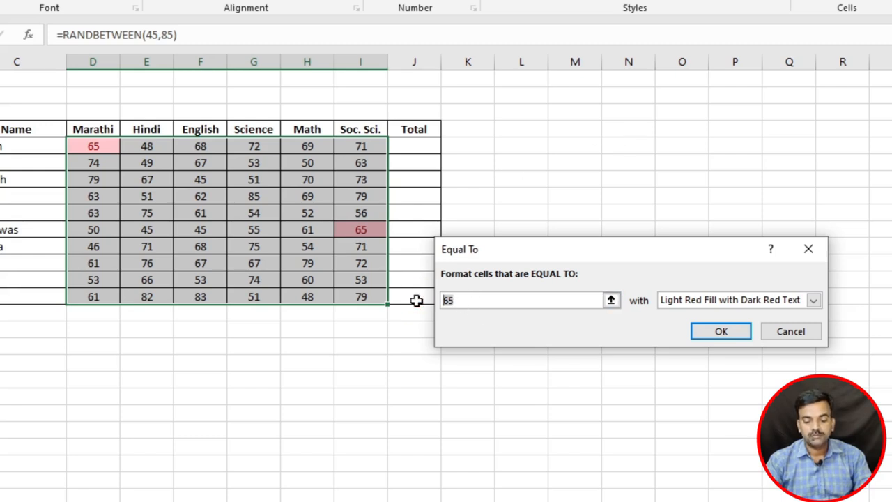
text(67)
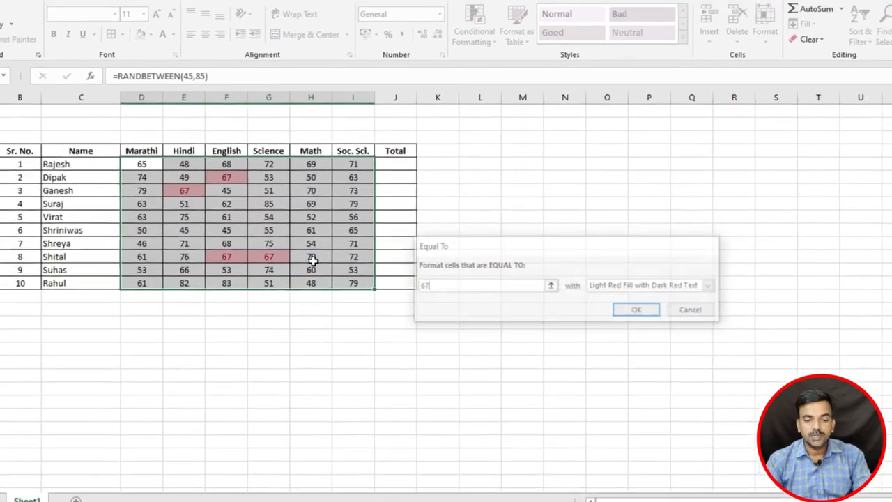
key(Escape)
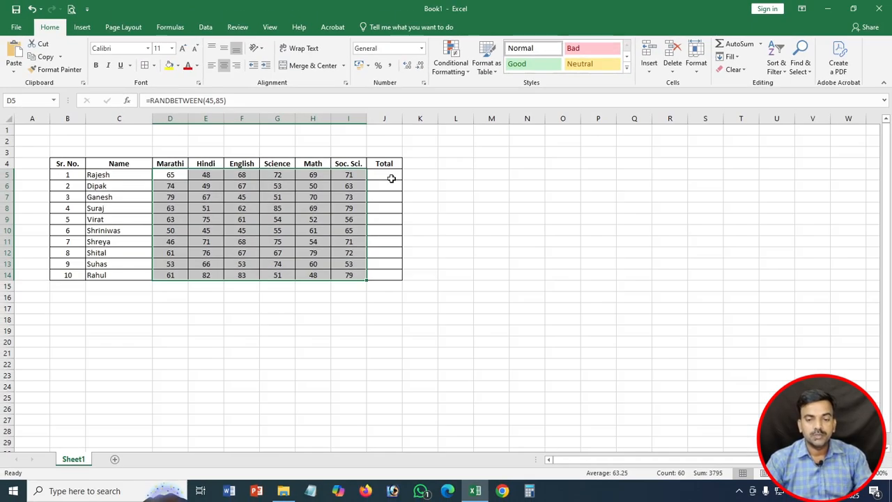
click(453, 65)
mouse_move(488, 91)
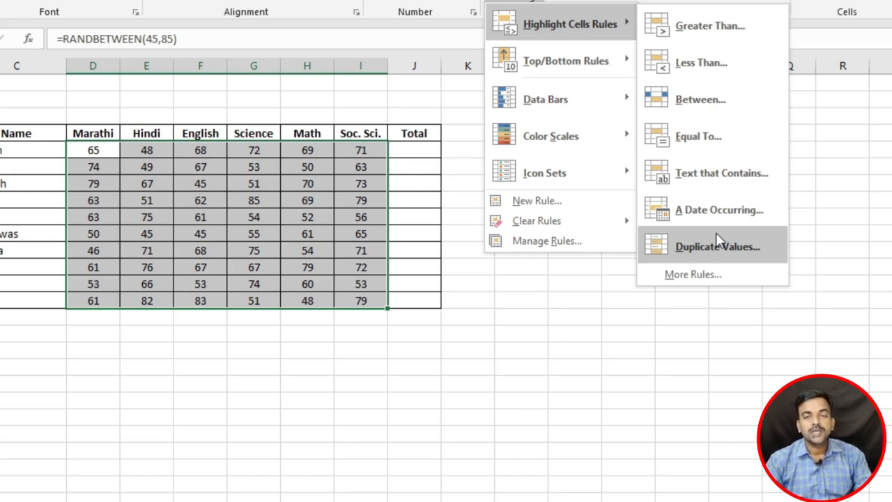
click(716, 240)
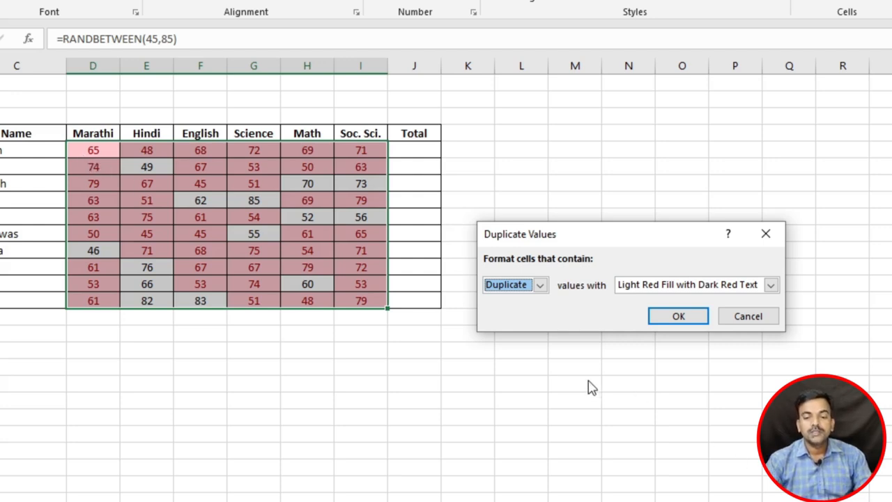
click(539, 284)
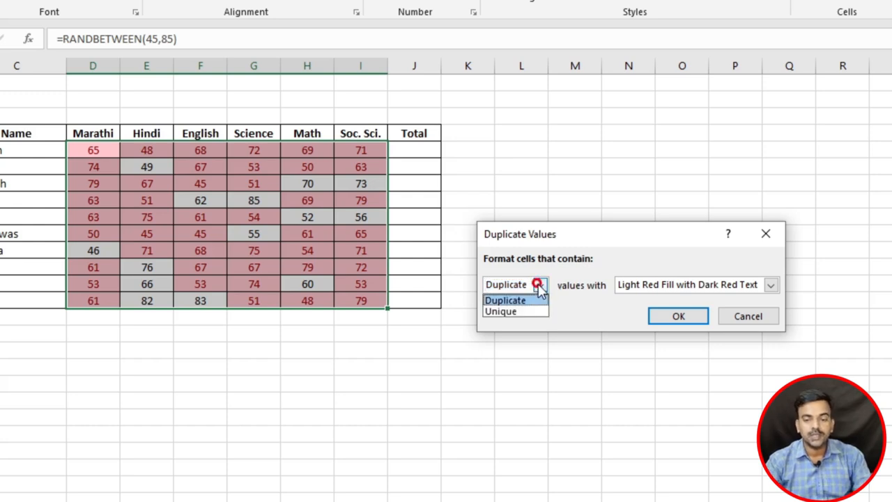
click(517, 313)
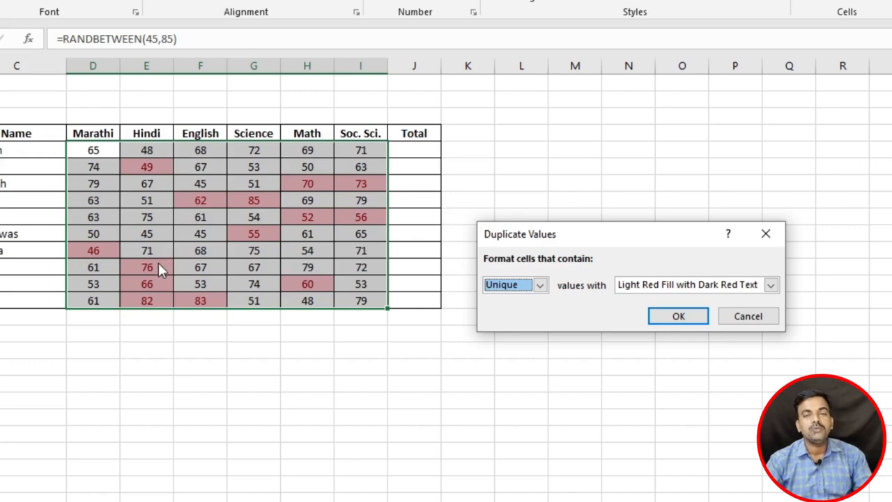
Step: Cancel the duplicate values rule, then preview and cancel Top 10 Items
key(Escape)
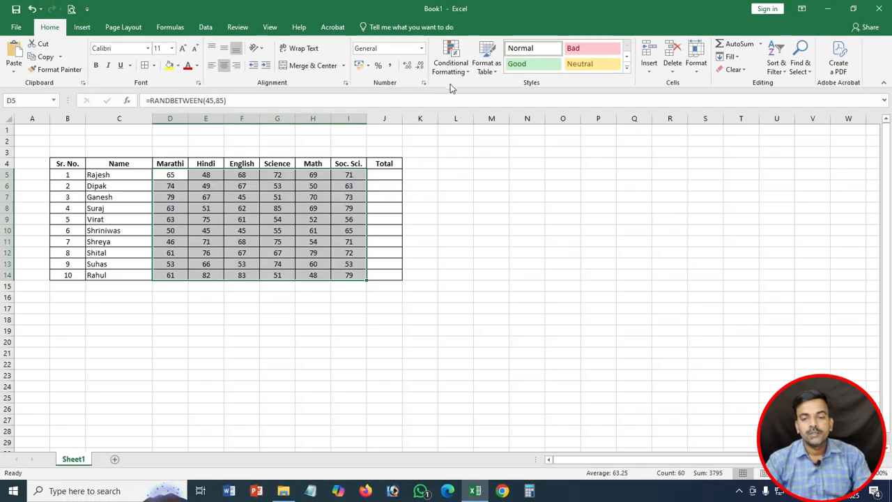
click(454, 57)
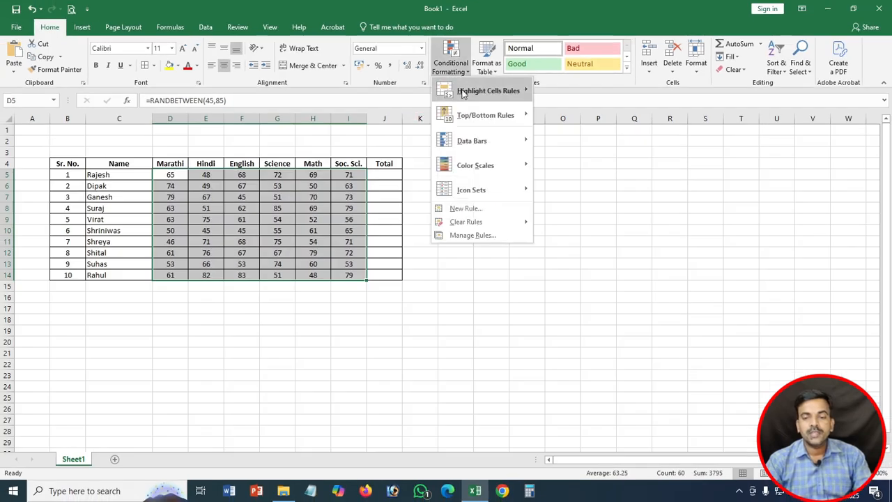
mouse_move(522, 89)
mouse_move(499, 119)
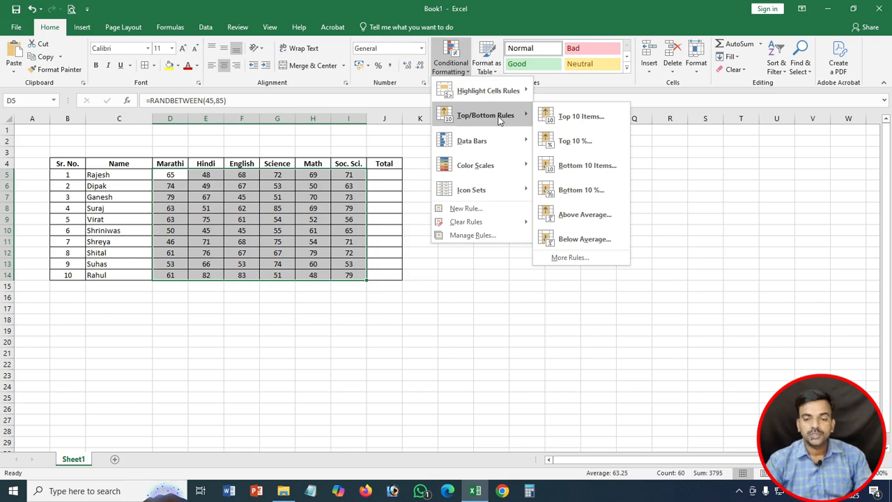
click(579, 118)
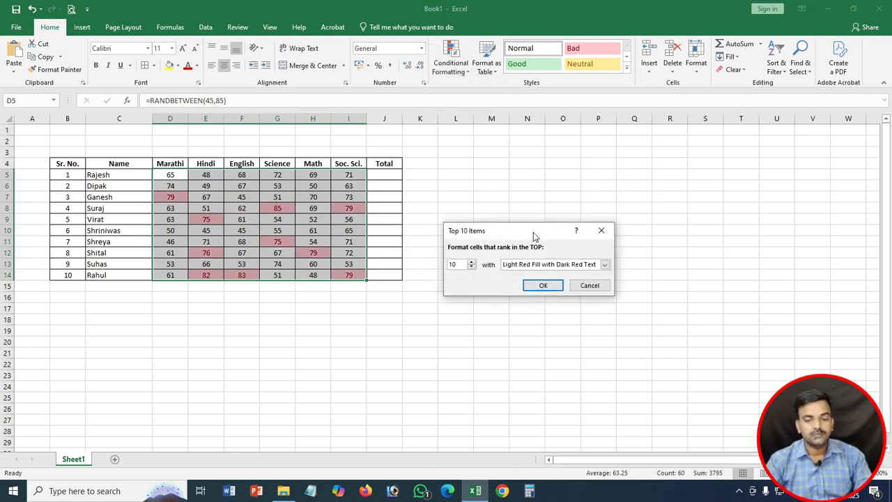
key(Escape)
Step: Preview and cancel Bottom 10 Items, then show the Top/Bottom Rules options again
click(451, 62)
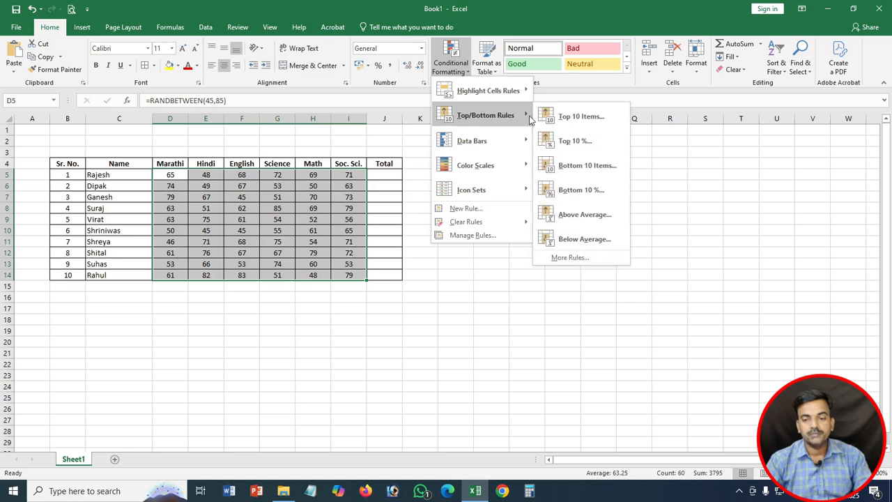
click(585, 166)
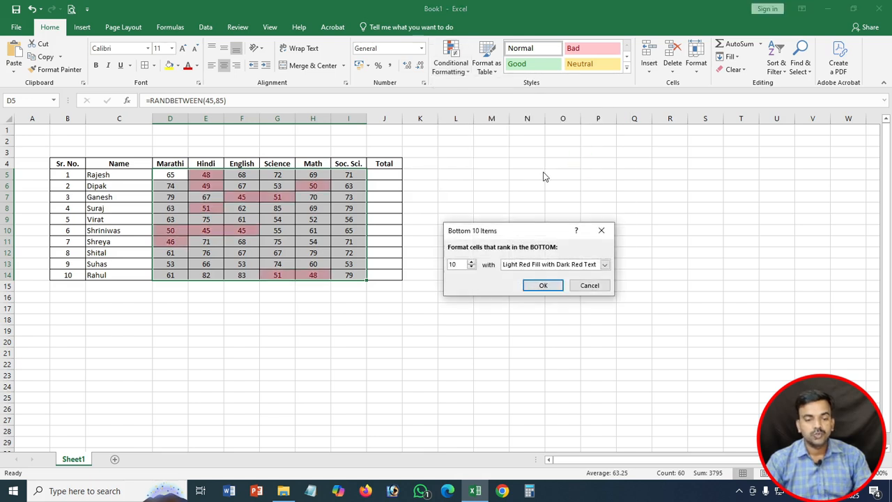
key(Escape)
click(451, 62)
click(485, 115)
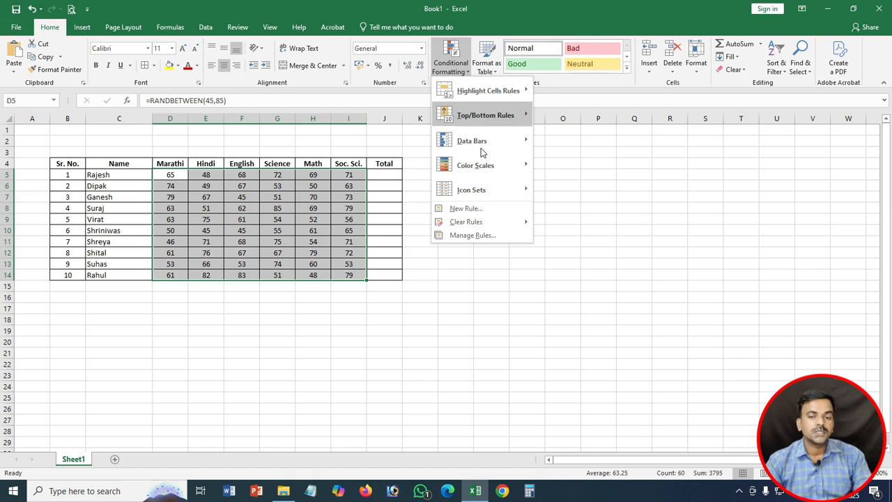
mouse_move(480, 143)
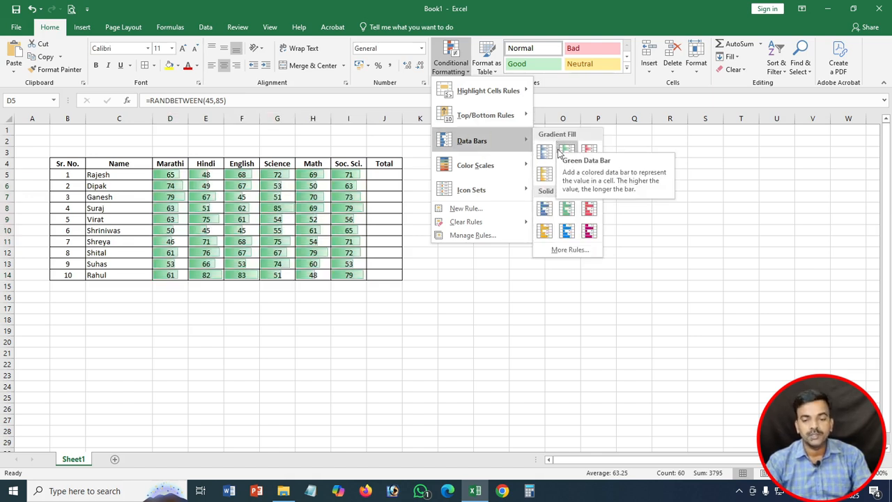
click(568, 207)
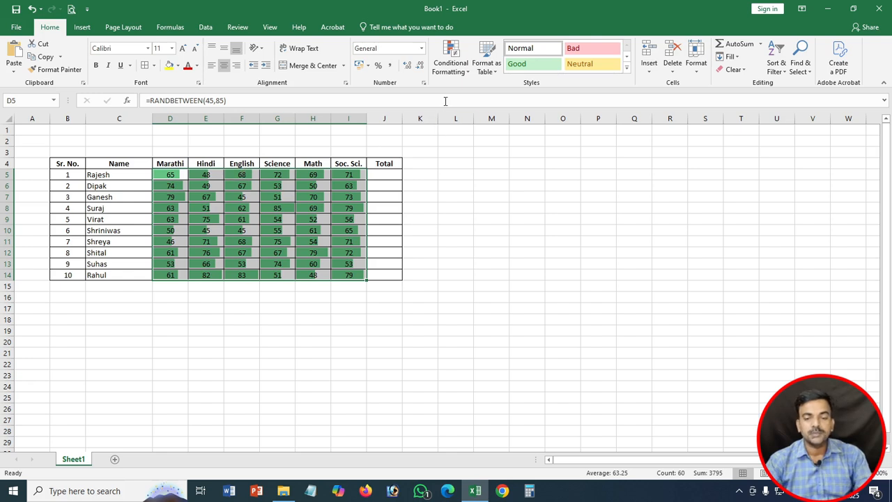
key(ctrl+z)
click(451, 62)
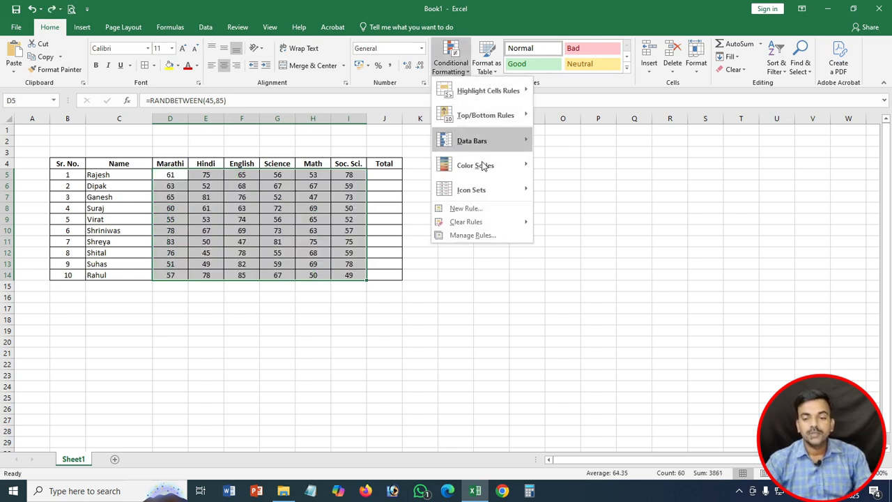
Step: Apply a Greater Than 65 highlight rule to the marks
mouse_move(483, 166)
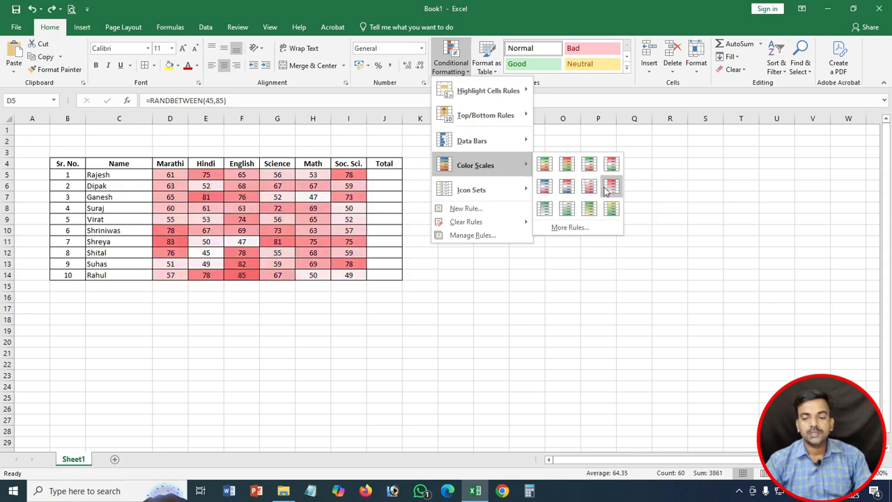
mouse_move(503, 192)
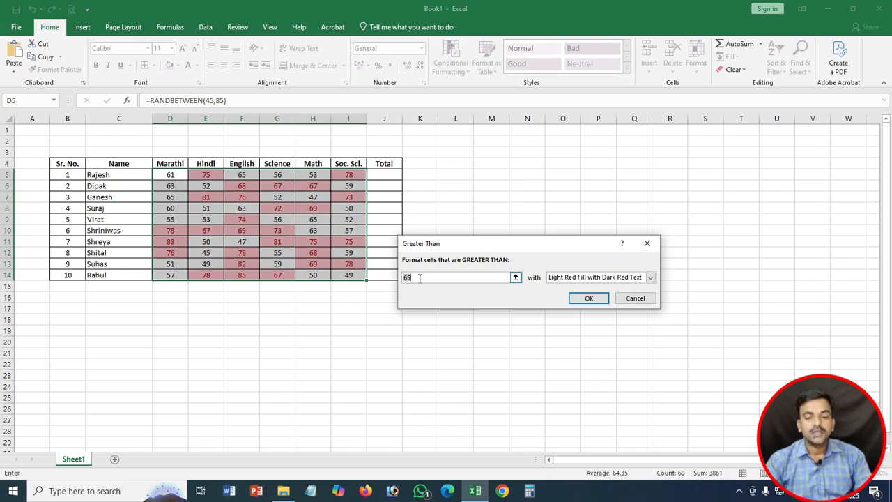
click(589, 297)
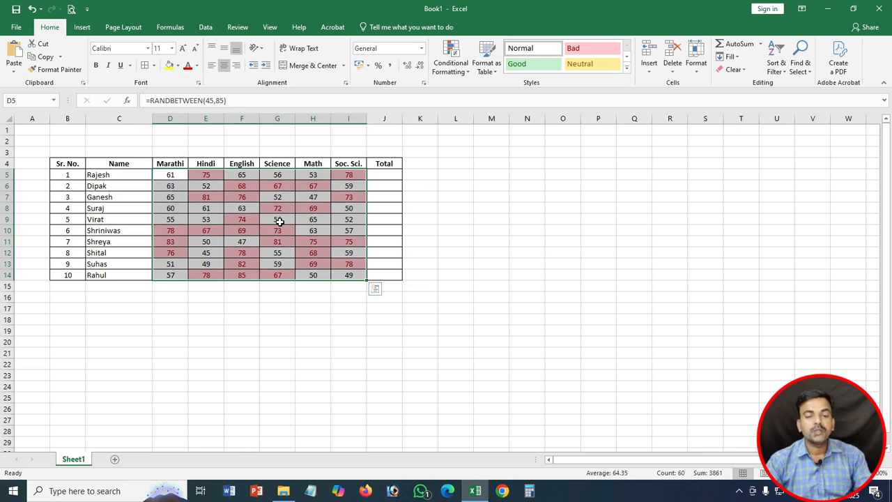
Step: Clear the conditional formatting rules from the selected marks
click(451, 61)
mouse_move(486, 223)
click(571, 220)
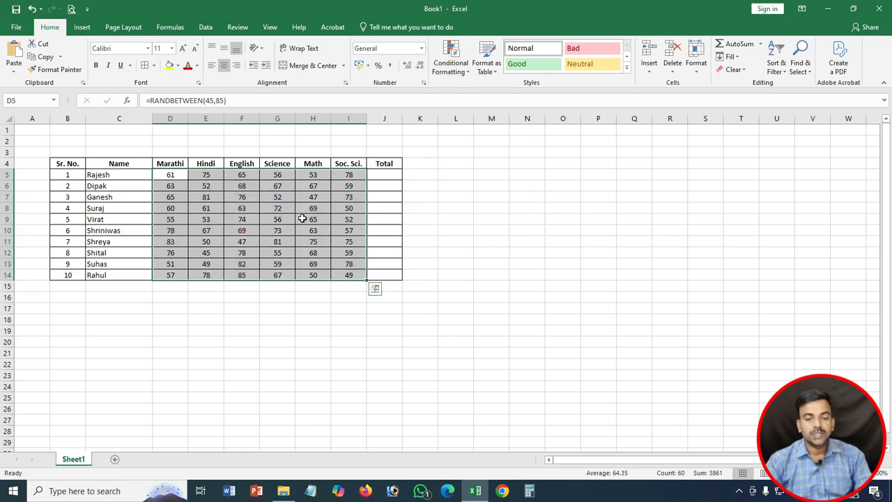
click(456, 64)
mouse_move(508, 222)
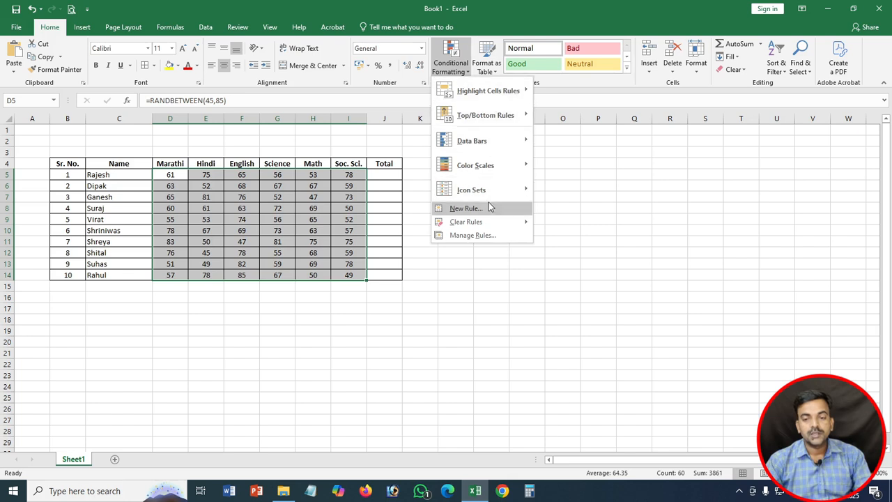
click(489, 237)
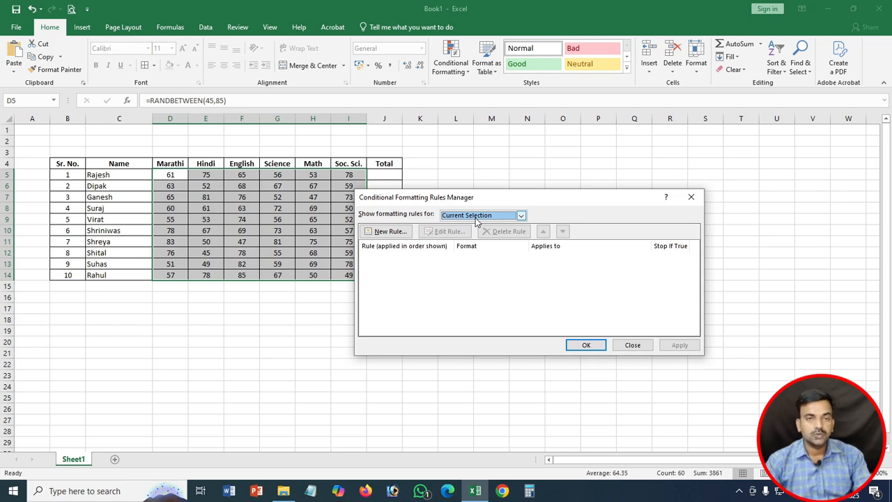
key(Escape)
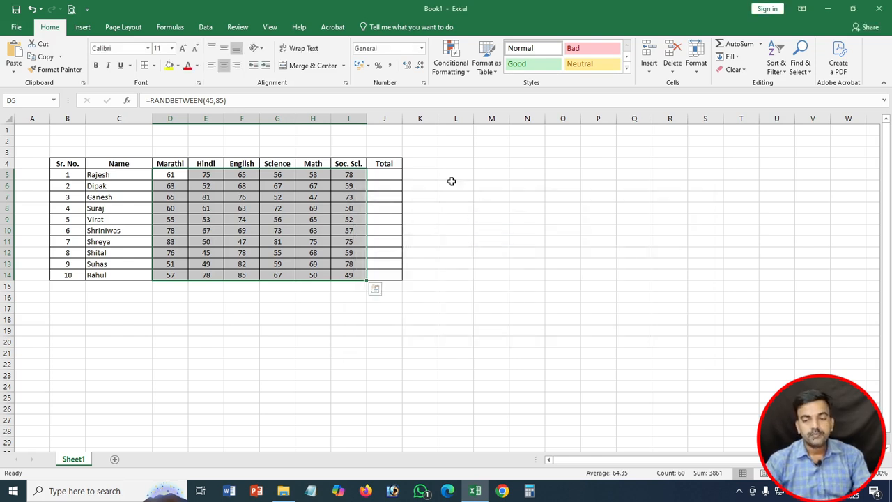
drag(171, 185, 174, 188)
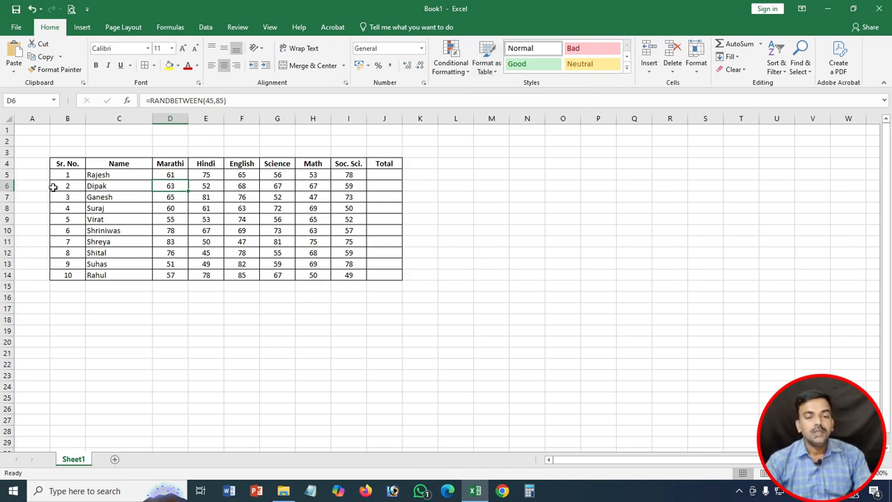
click(69, 166)
key(ctrl+a)
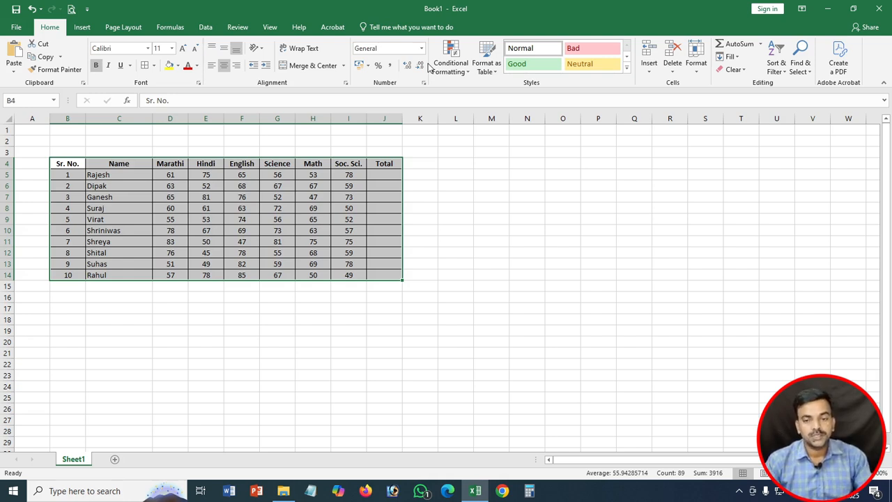
Step: Format B4:J14 as a blue-styled table with headers, then check the Name column's filter
click(494, 67)
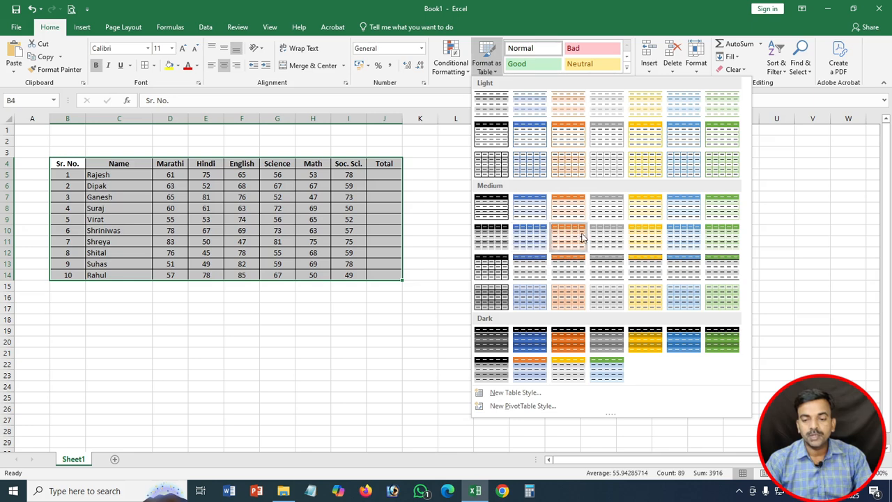
click(679, 135)
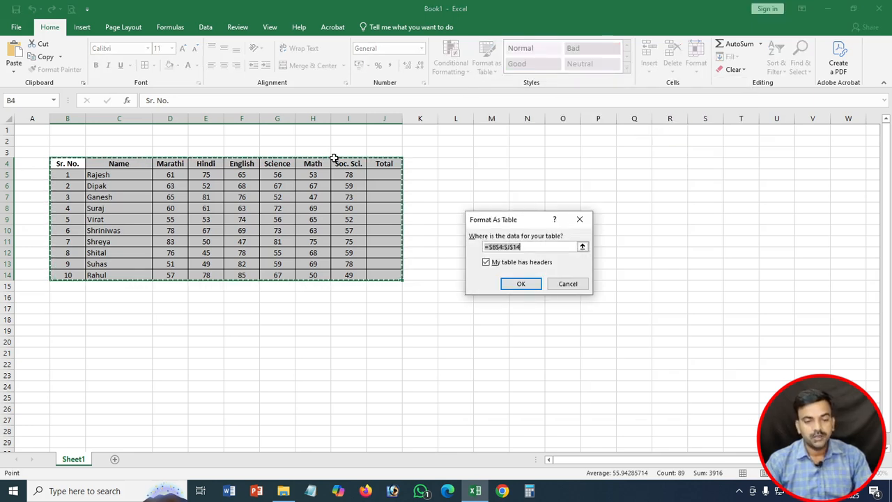
click(519, 283)
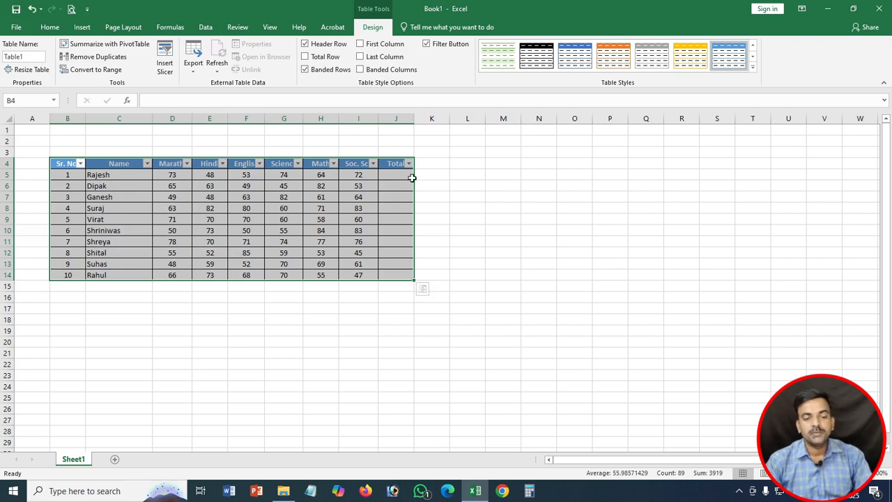
click(284, 204)
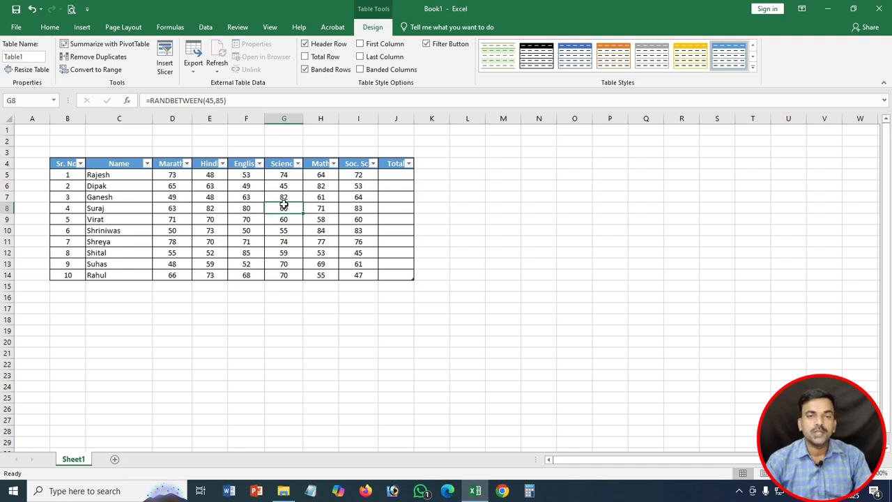
click(147, 163)
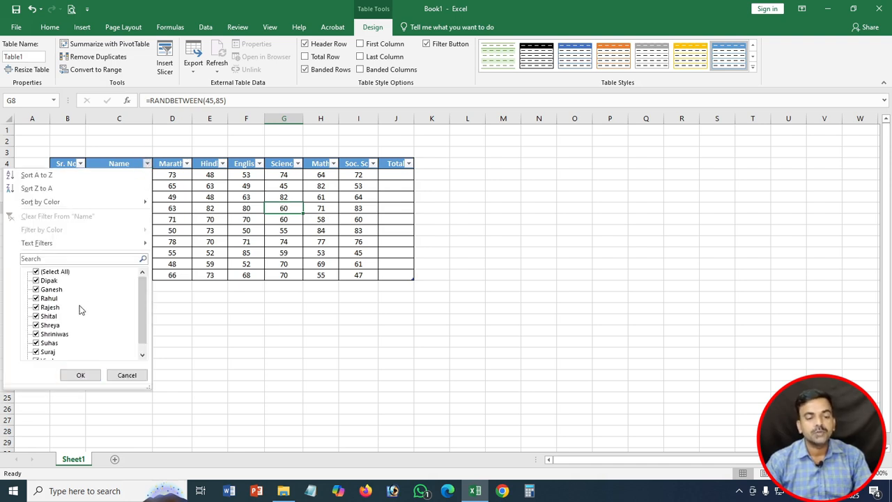
click(56, 272)
click(50, 325)
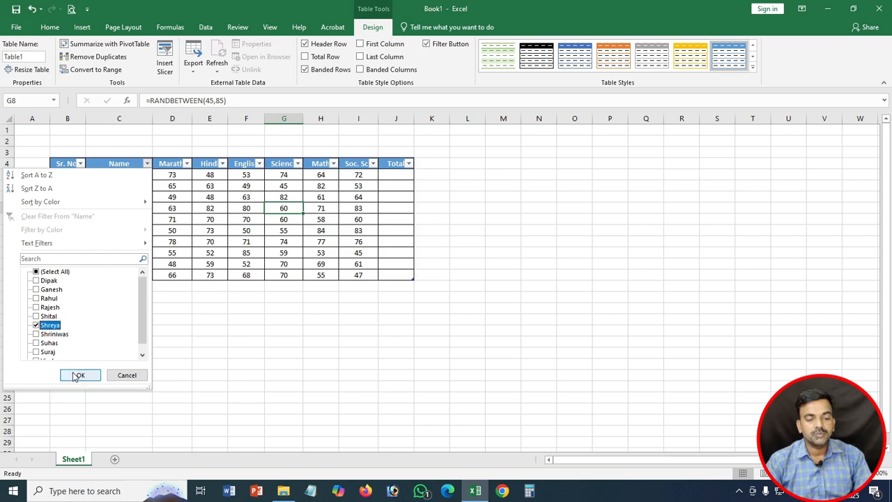
click(78, 375)
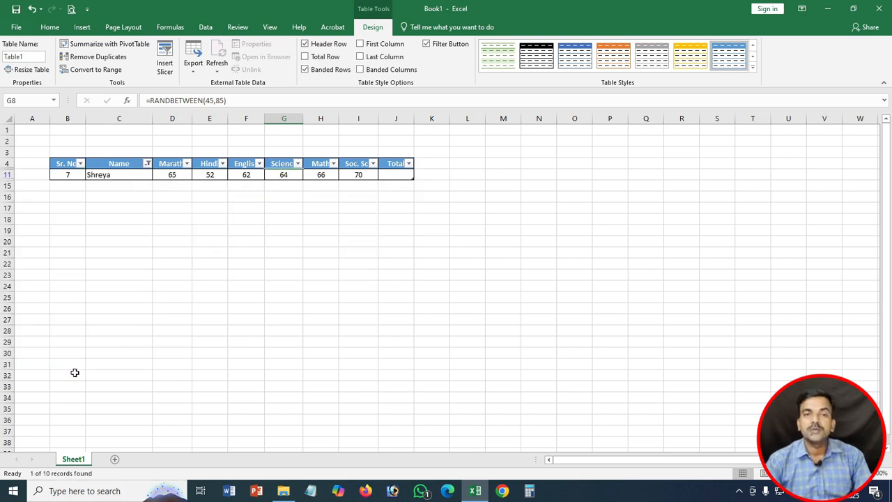
click(146, 163)
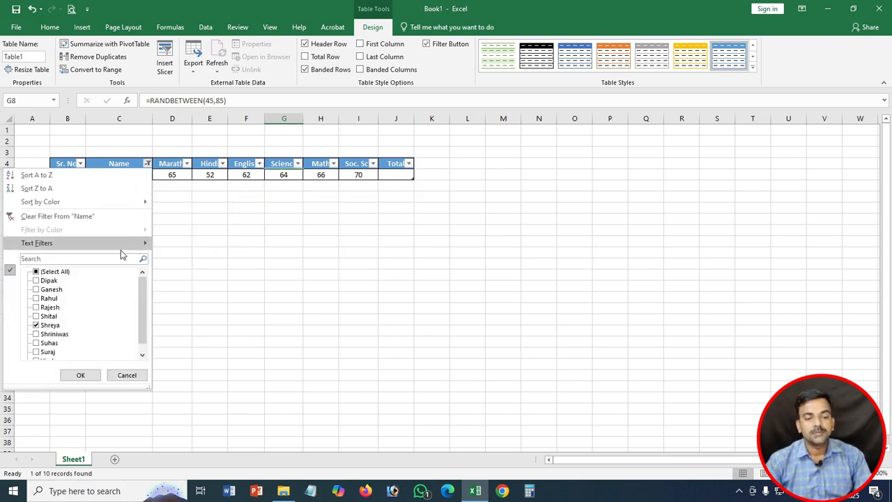
click(78, 215)
click(31, 319)
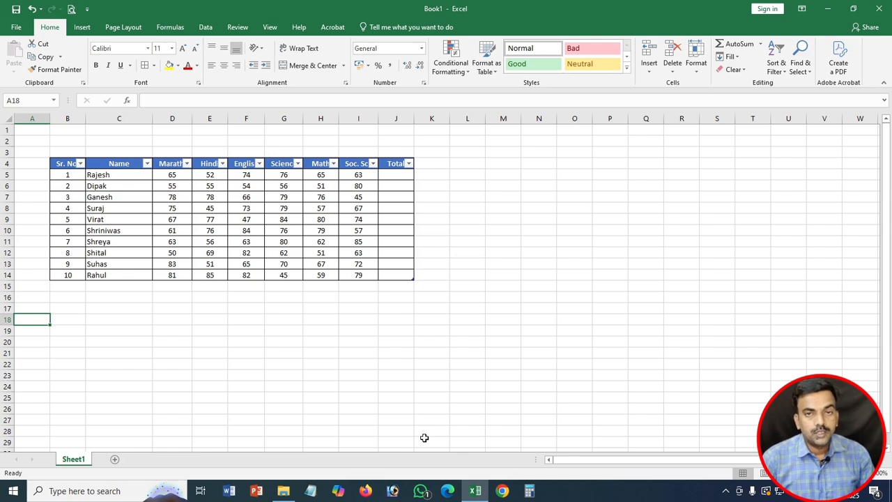
click(259, 164)
click(183, 272)
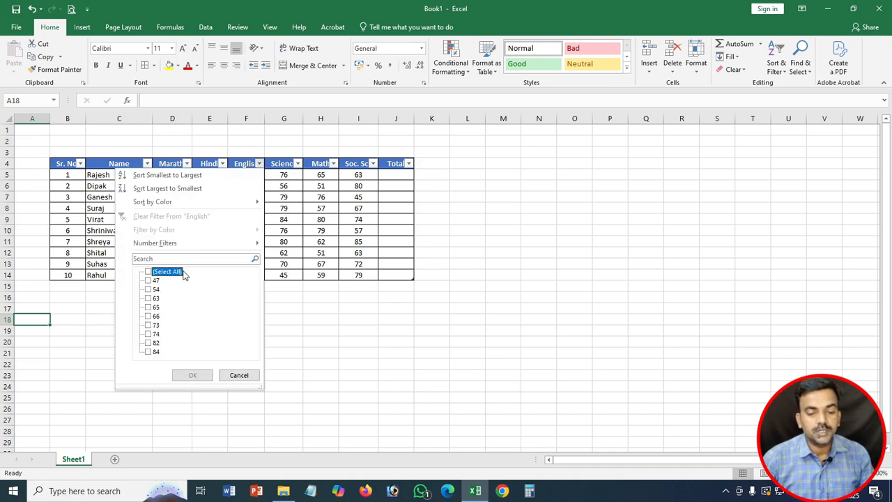
click(156, 325)
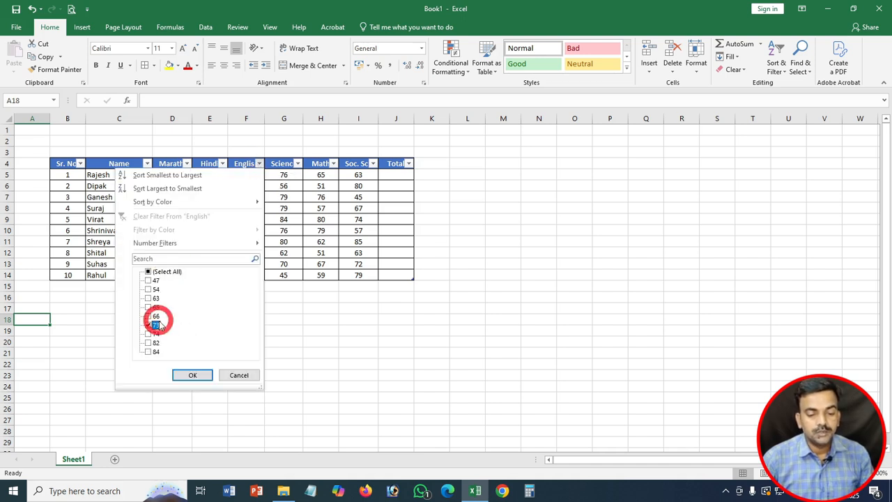
click(193, 376)
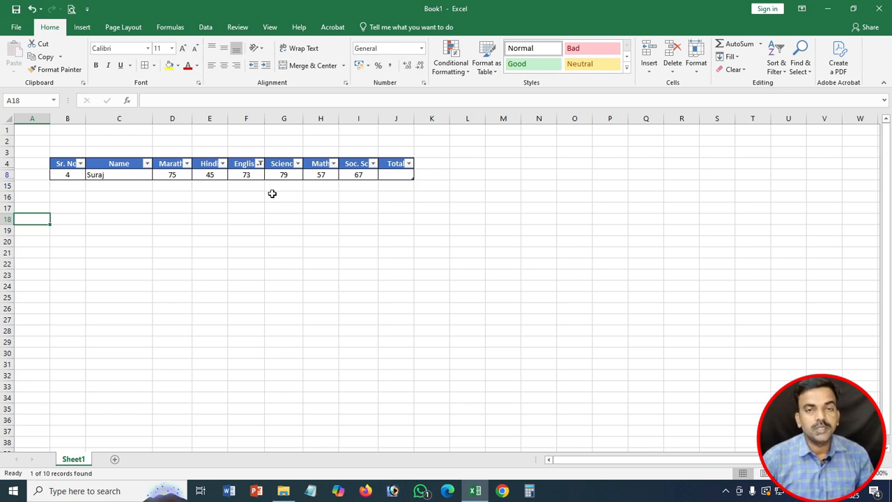
click(259, 163)
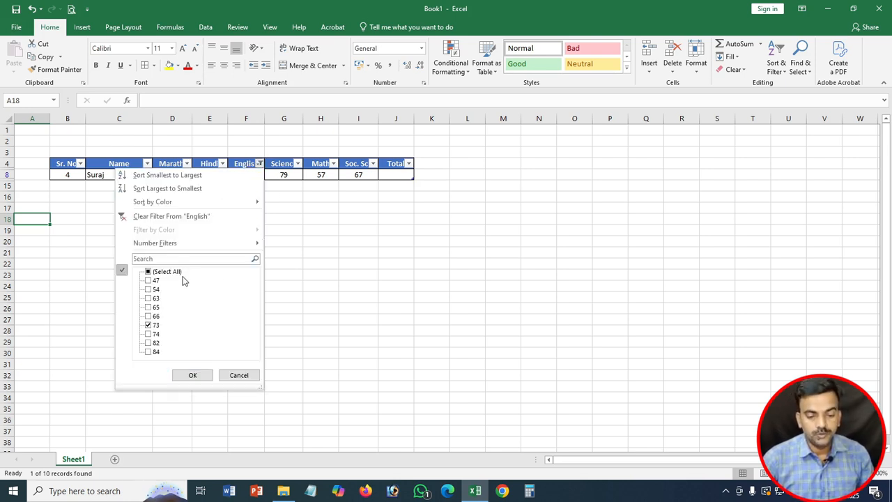
click(169, 273)
click(185, 375)
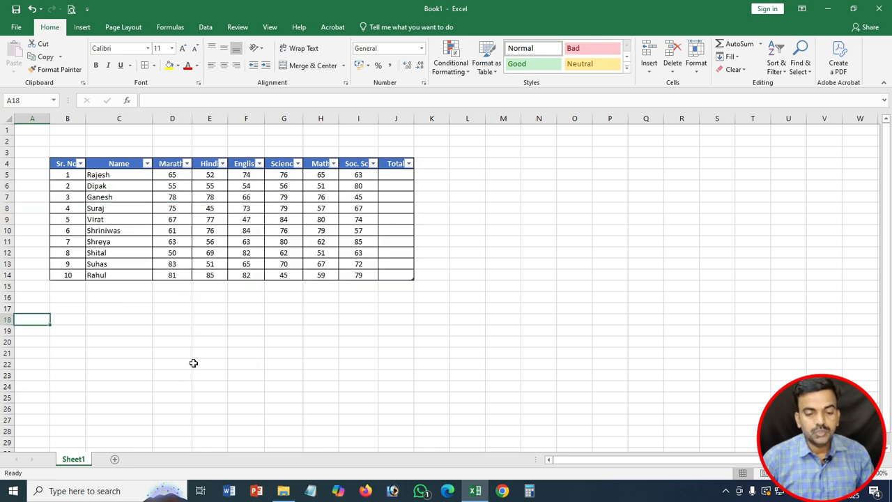
Step: Skip the table styles, then try the Accent2 cell style on header row B4:J4 and undo it
click(479, 67)
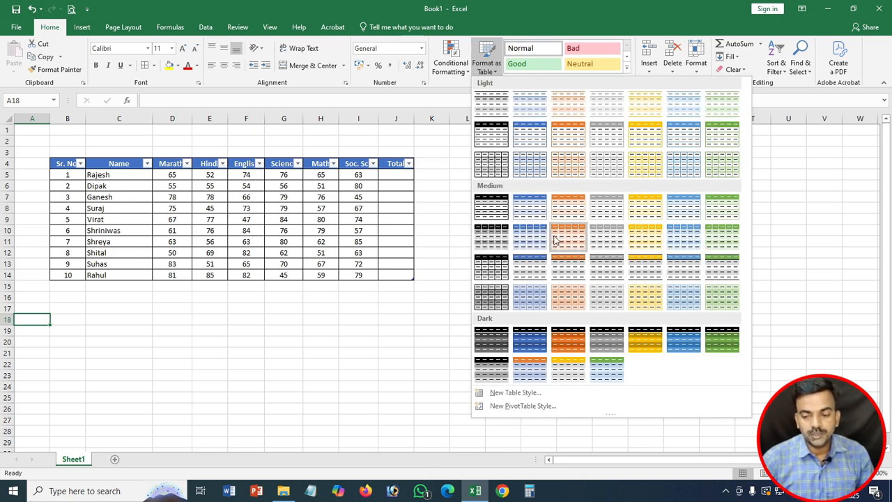
click(488, 67)
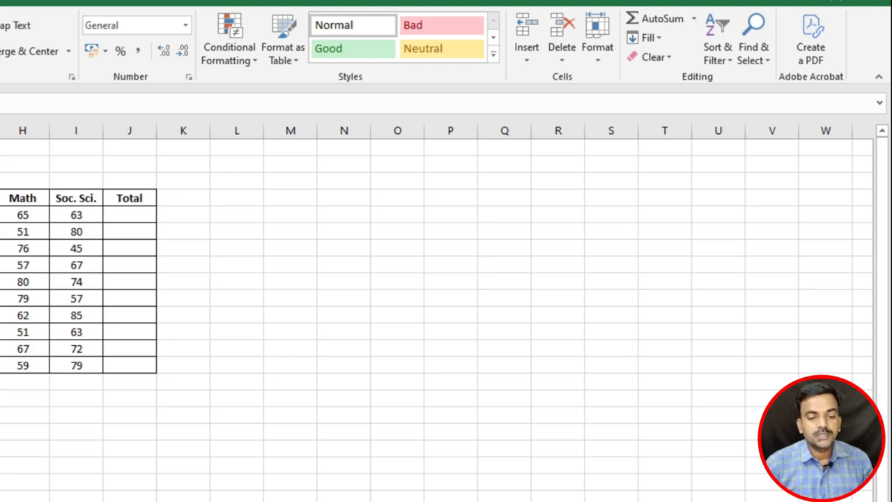
drag(2, 198, 132, 193)
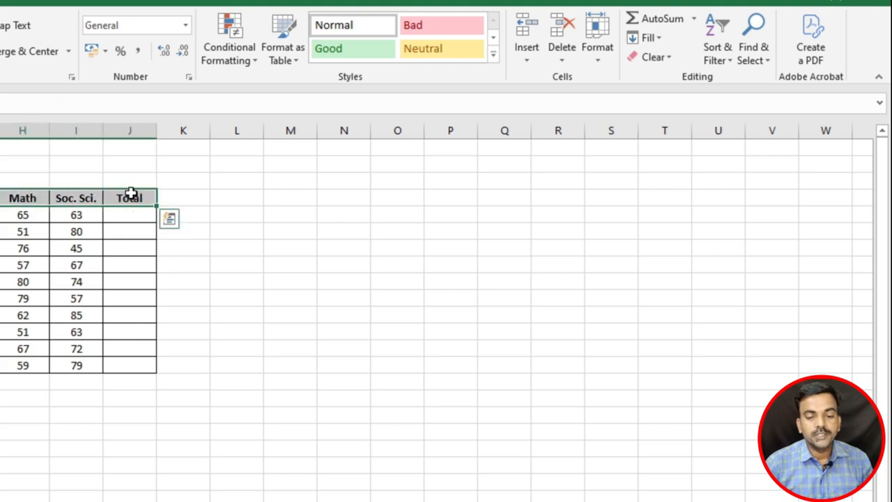
click(493, 54)
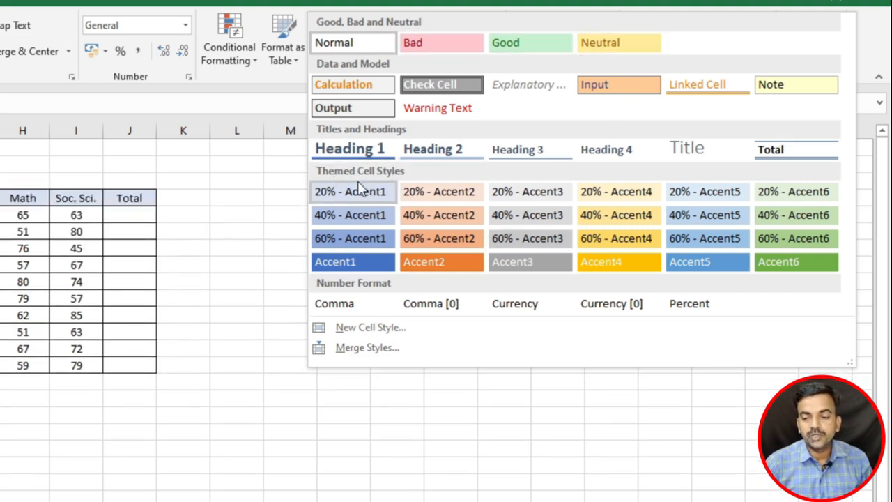
click(421, 267)
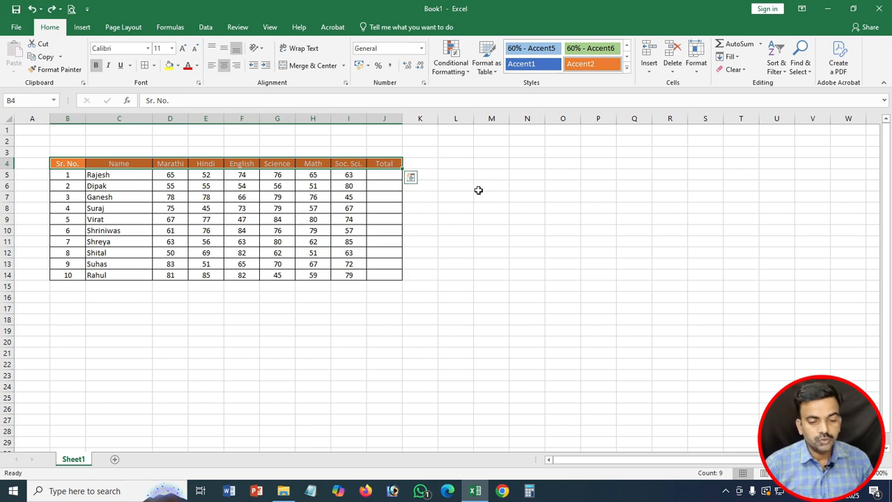
key(ctrl+z)
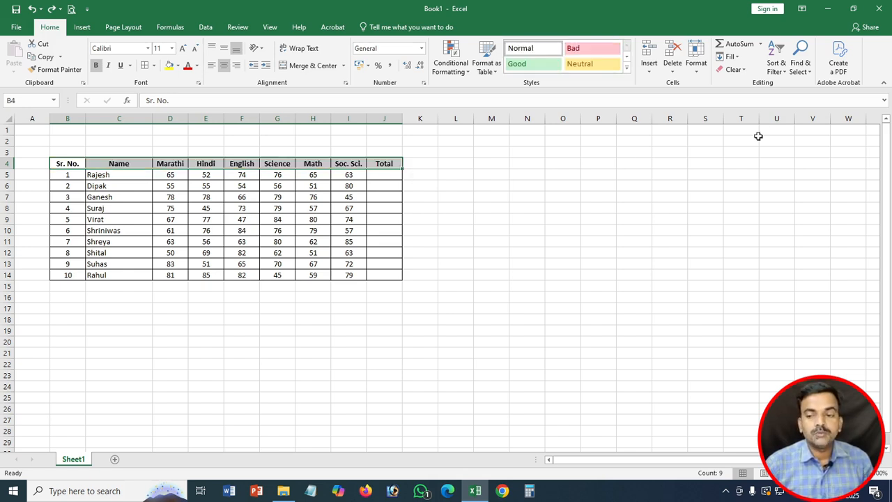
click(650, 67)
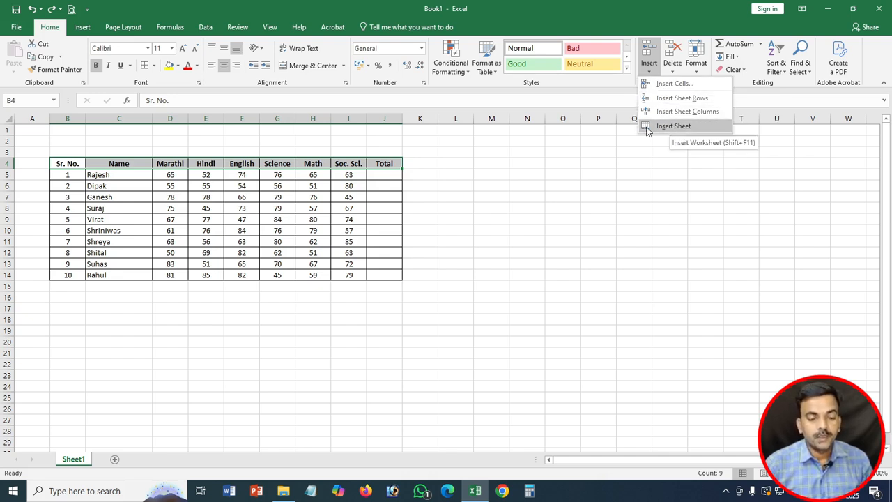
click(195, 205)
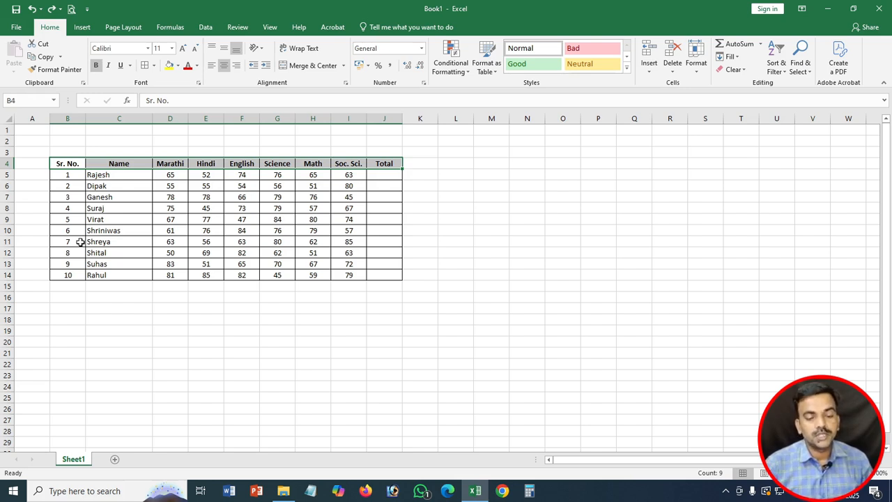
click(5, 241)
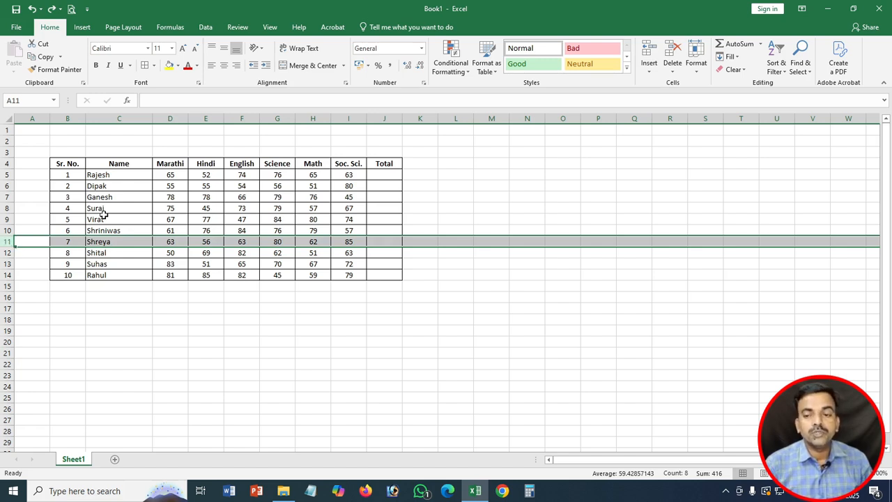
click(640, 71)
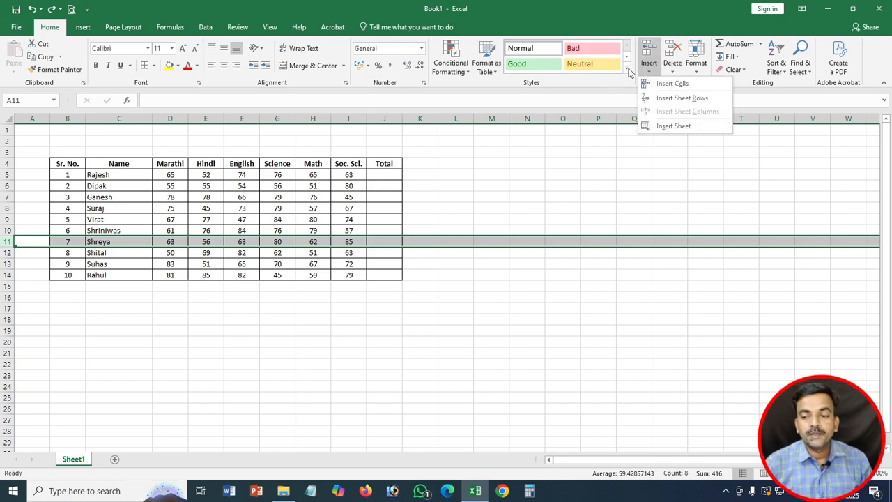
click(680, 98)
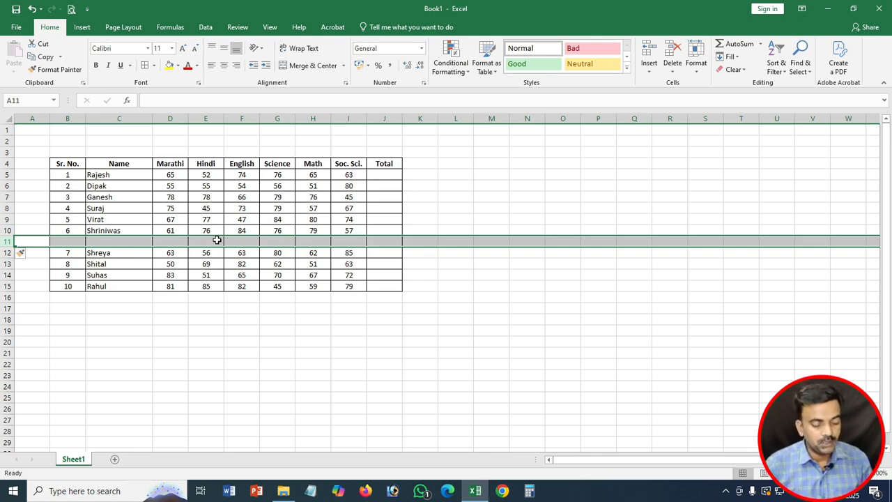
key(ctrl+minus)
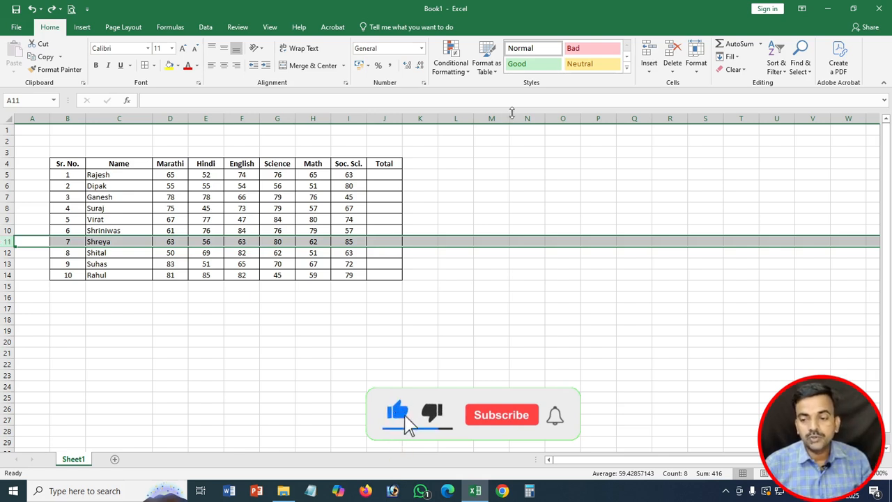
click(647, 69)
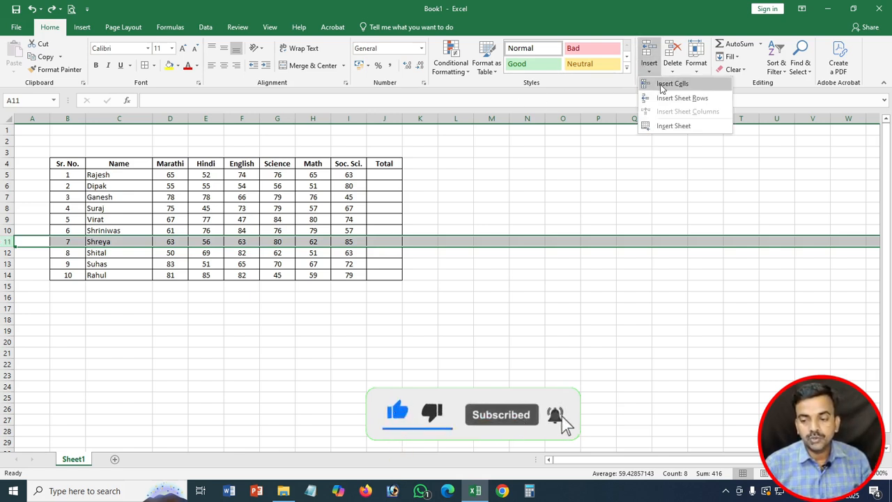
click(5, 244)
right_click(5, 244)
click(32, 322)
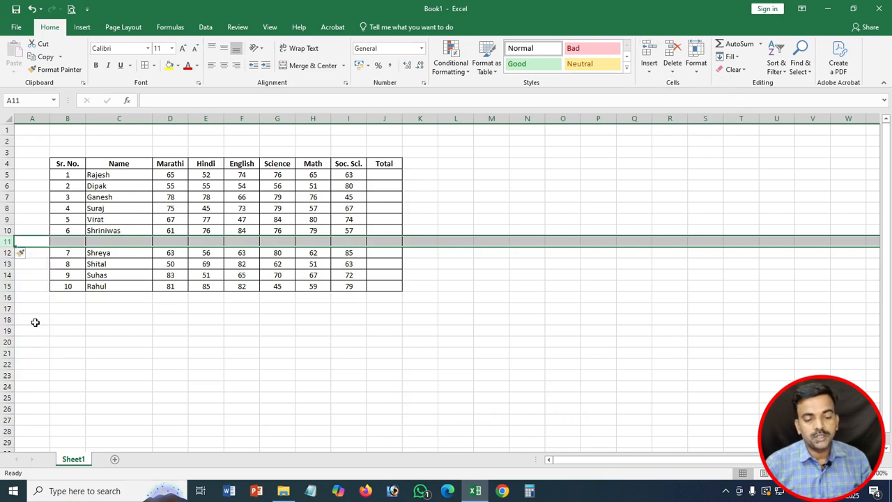
key(ctrl+z)
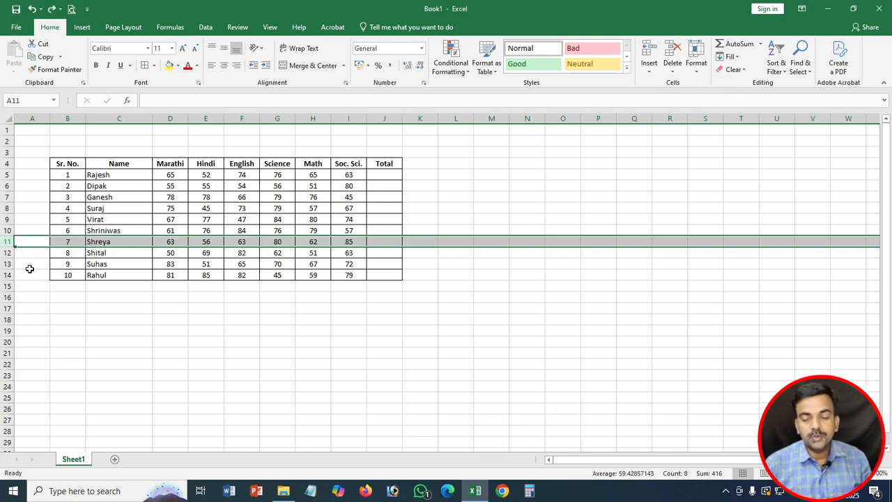
key(ctrl+y)
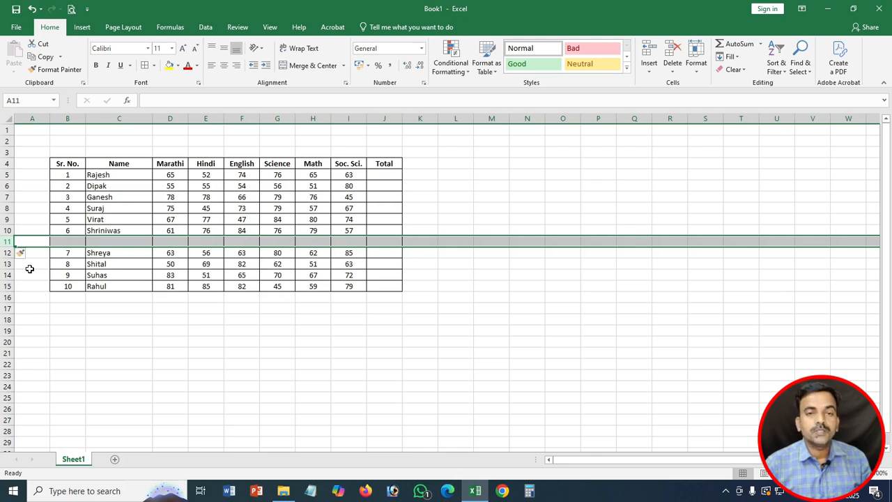
key(ctrl+z)
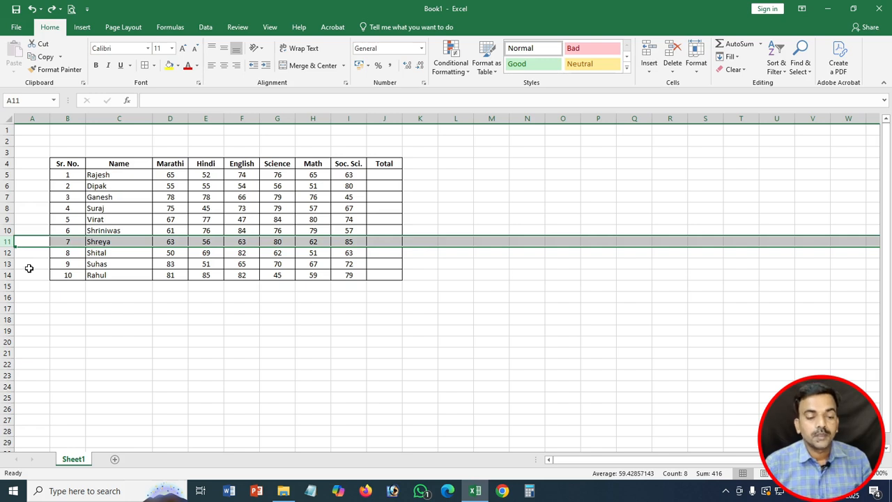
click(101, 294)
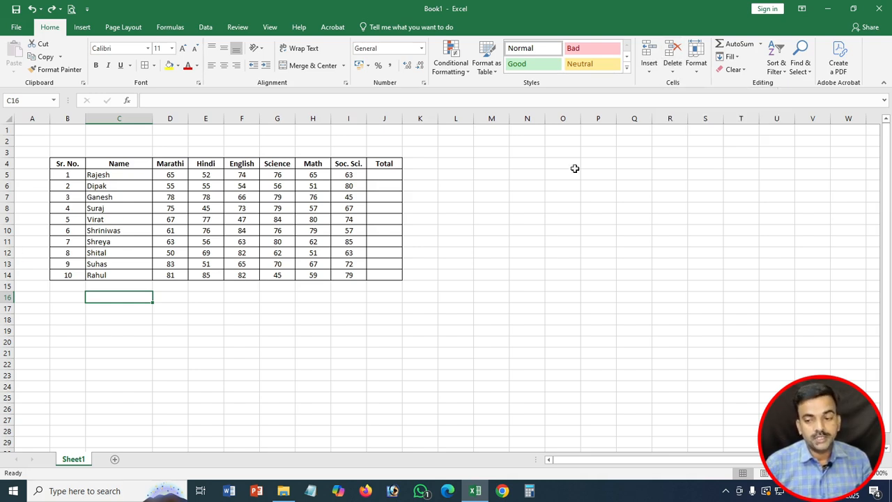
Step: Insert a new blank Sheet2, then return to Sheet1 and select the Marathi column D
click(639, 72)
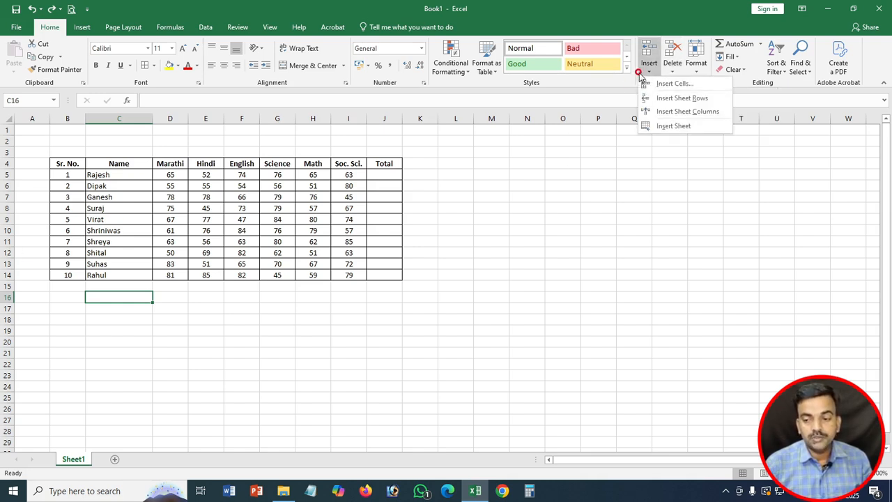
click(664, 127)
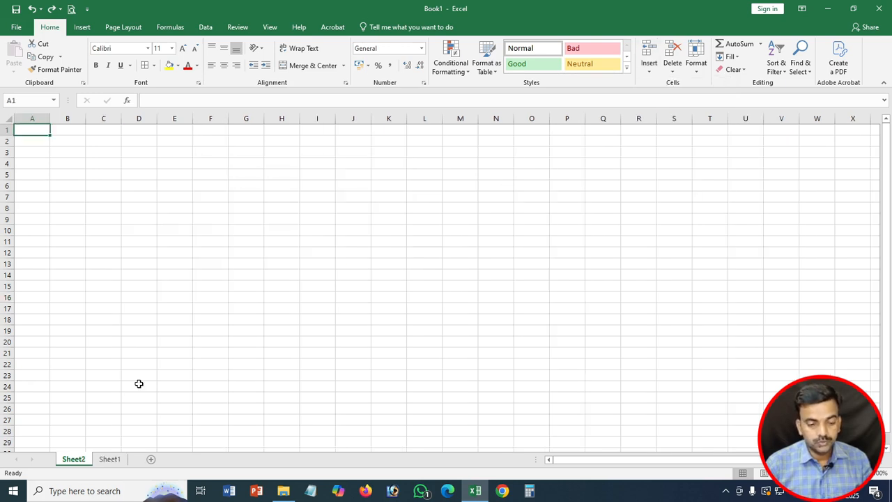
click(109, 460)
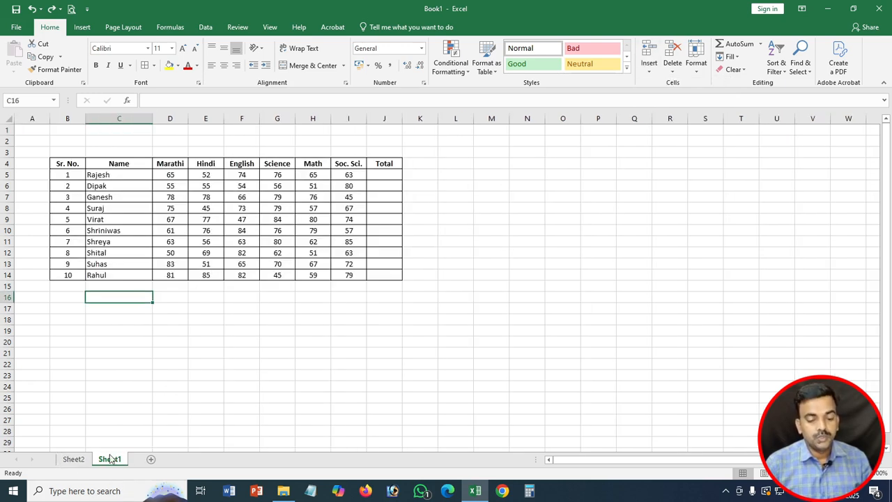
click(182, 115)
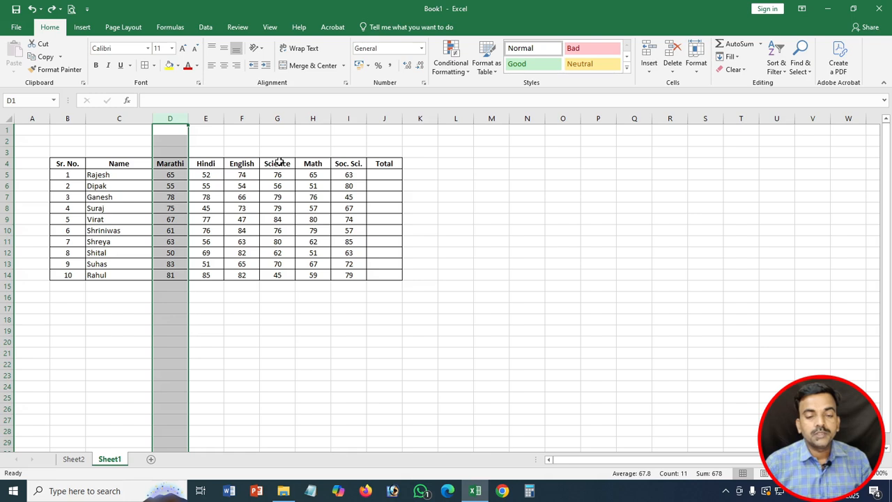
click(285, 118)
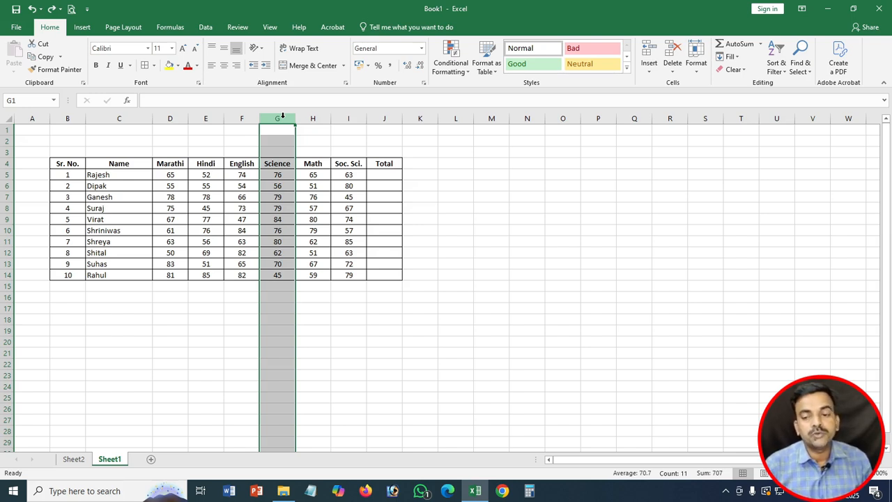
click(649, 70)
click(666, 110)
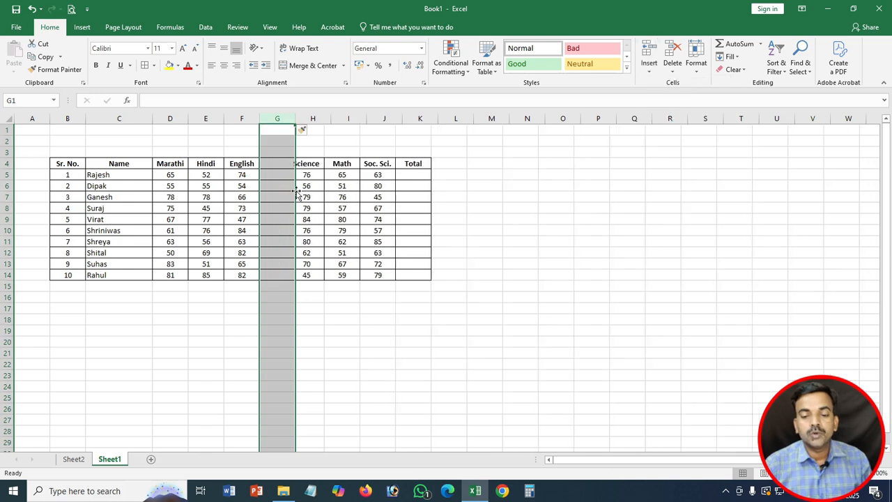
click(275, 165)
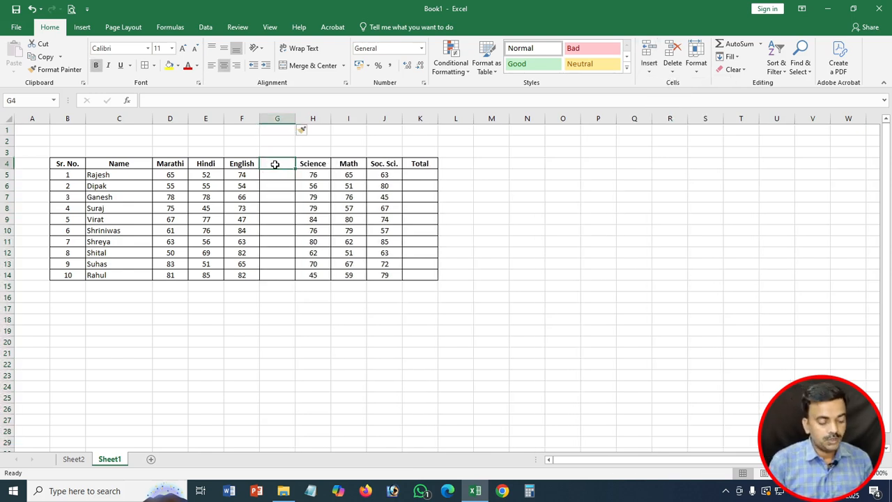
text(Sanskrit)
key(Return)
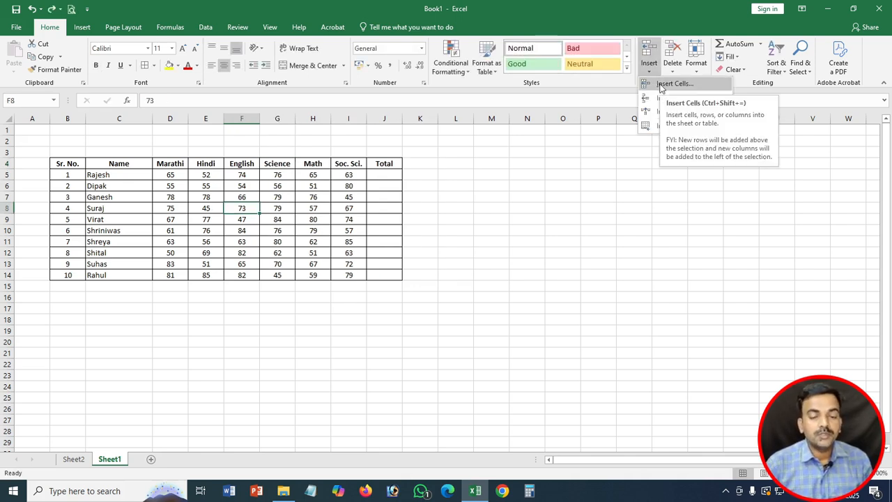
click(349, 255)
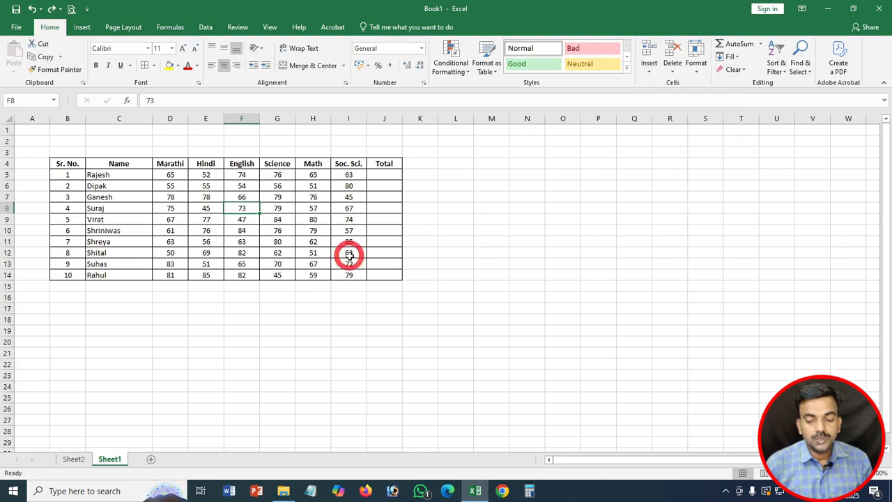
click(649, 64)
click(658, 86)
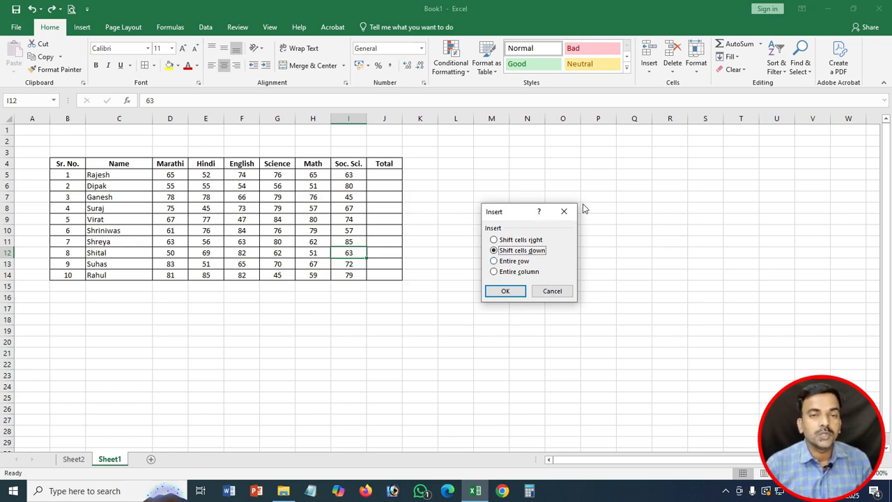
click(508, 292)
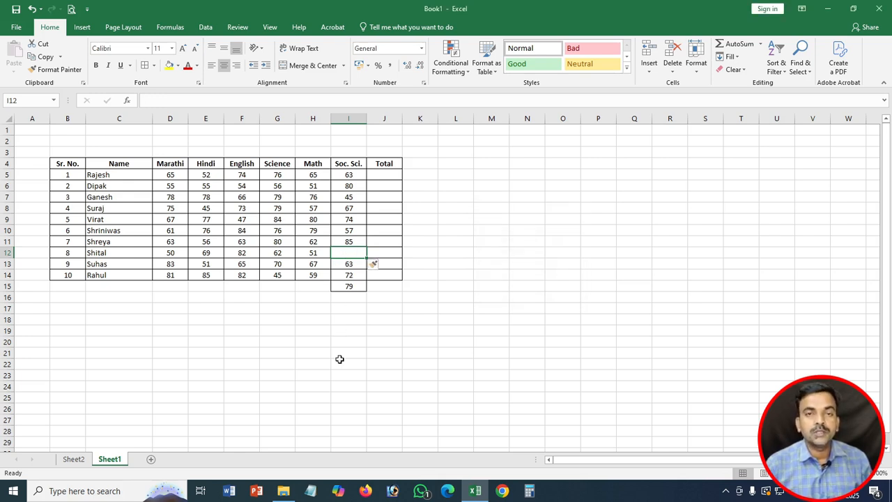
key(ctrl+z)
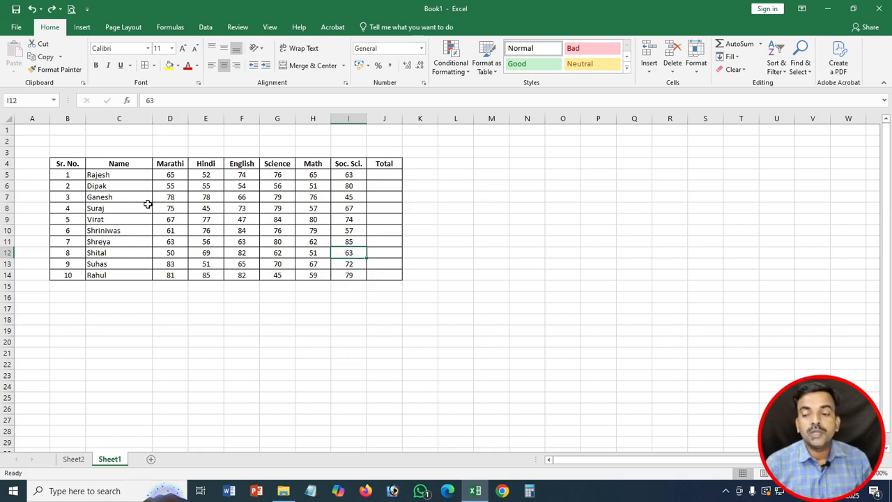
click(6, 174)
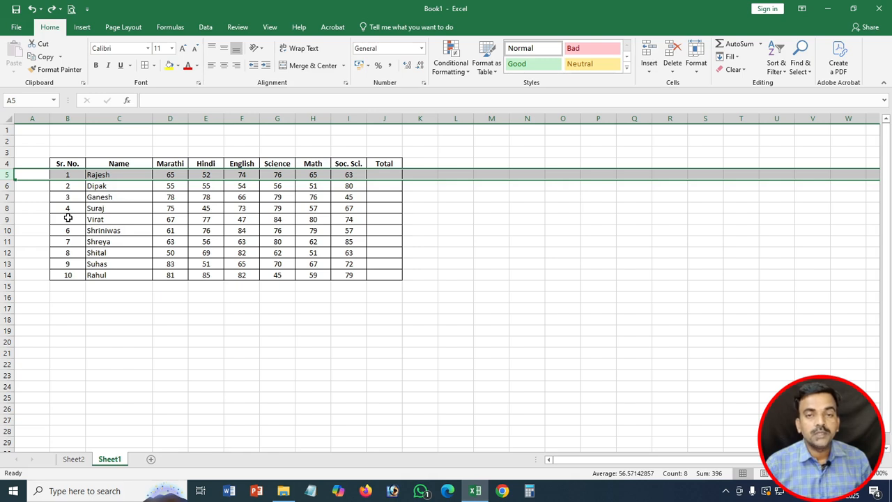
click(672, 53)
key(ctrl+z)
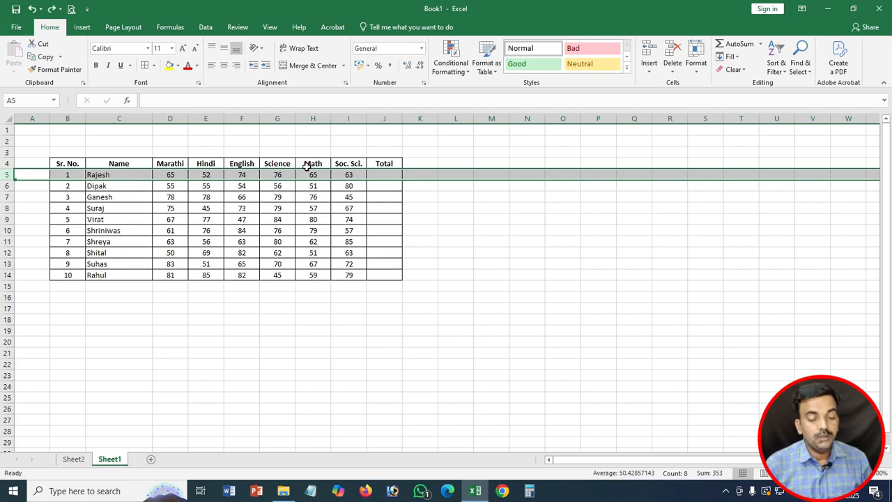
right_click(7, 174)
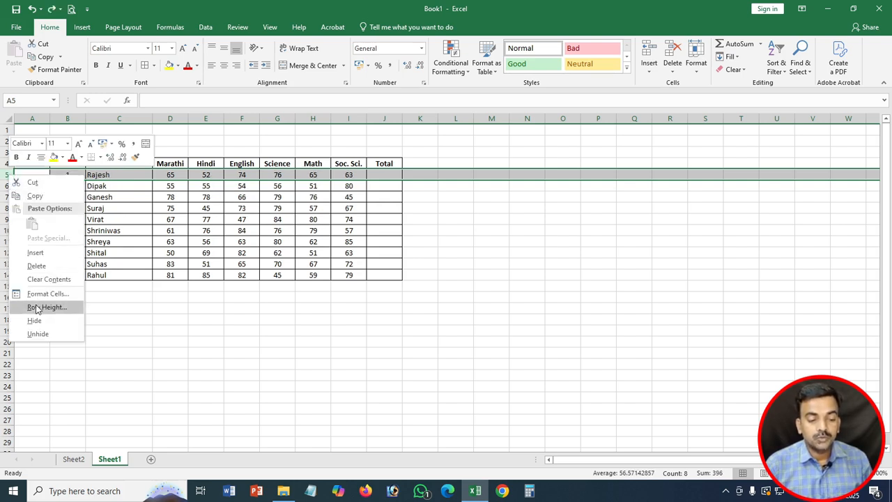
click(36, 265)
key(ctrl+z)
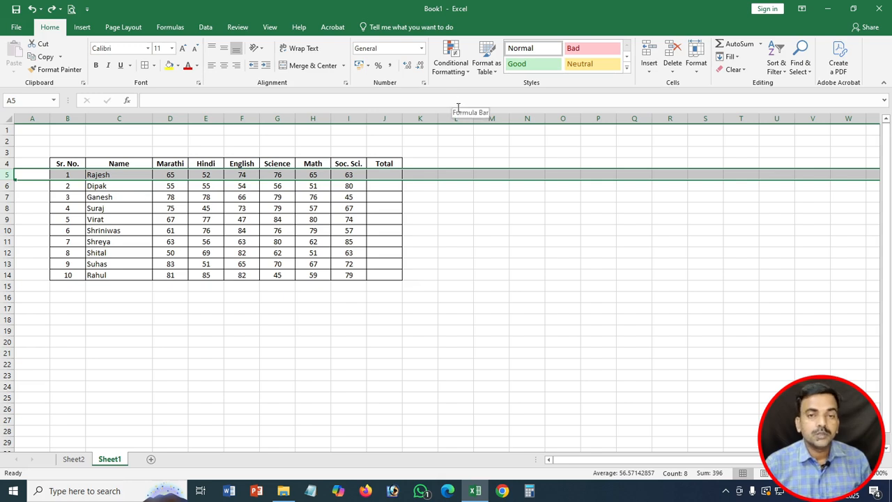
click(245, 119)
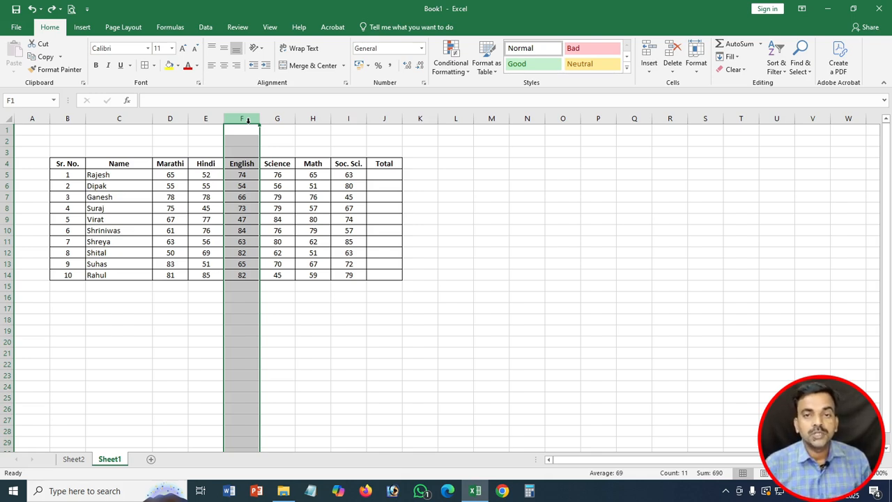
Step: Delete the English column F, then undo the deletion
click(670, 68)
click(686, 113)
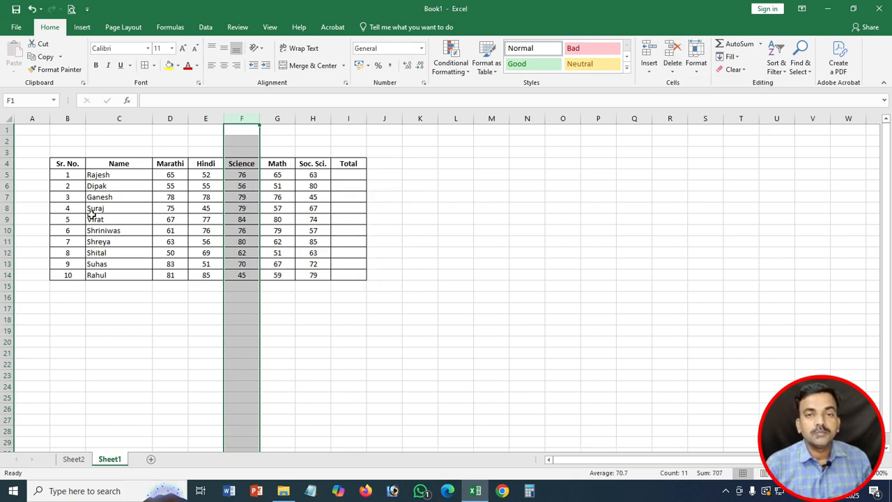
key(ctrl+z)
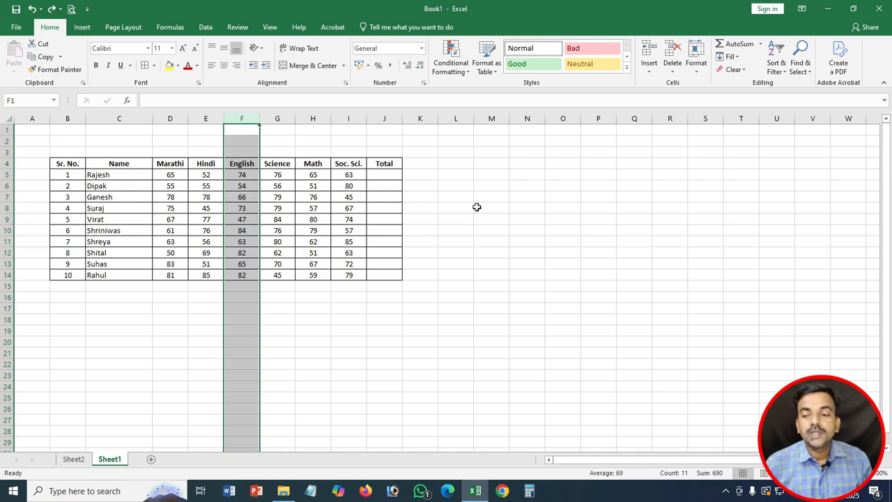
click(242, 219)
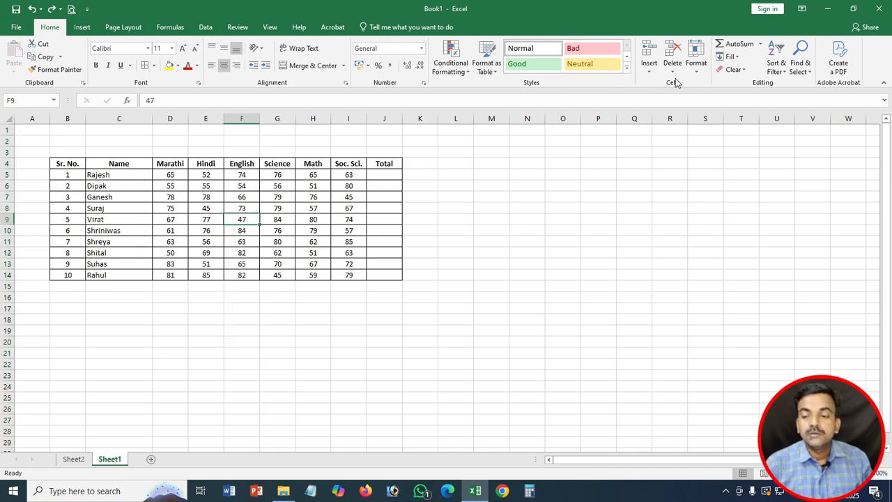
Step: Delete the empty Sheet2 so only Sheet1 remains
click(71, 458)
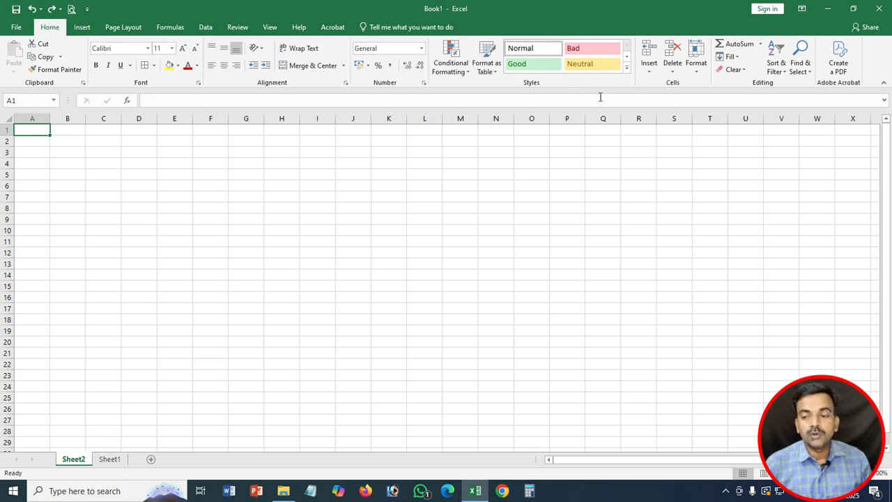
click(673, 64)
click(678, 128)
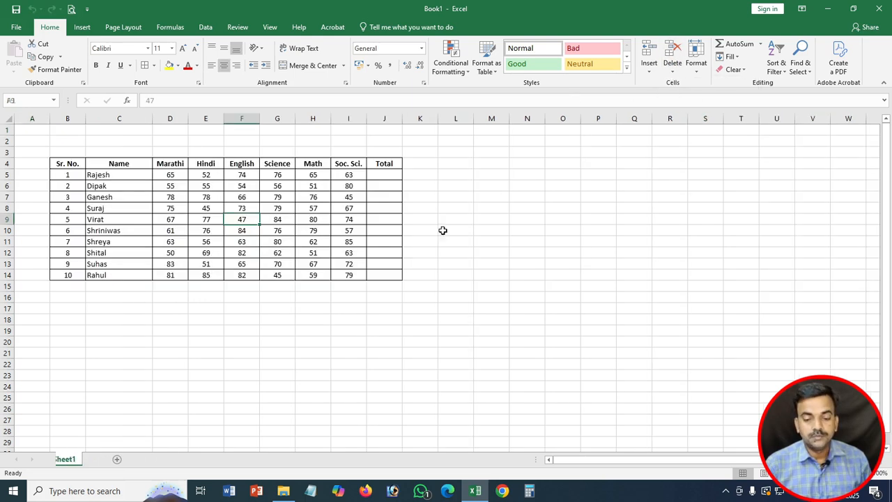
click(348, 273)
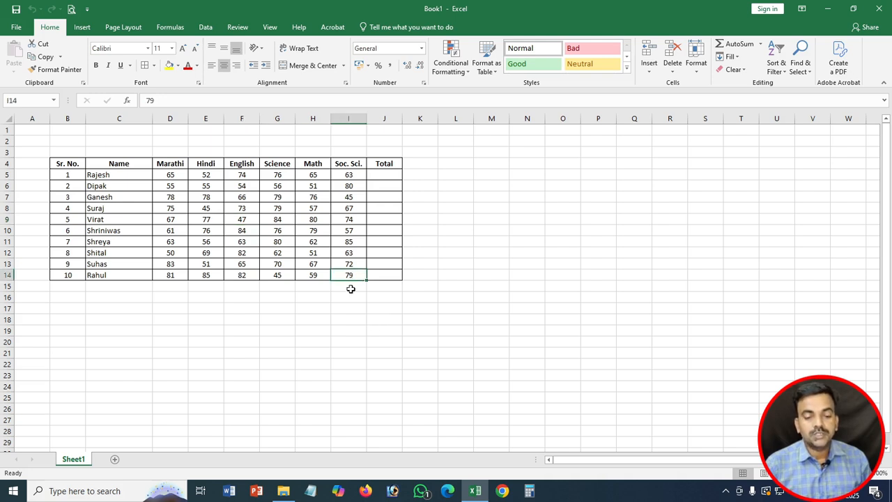
click(680, 69)
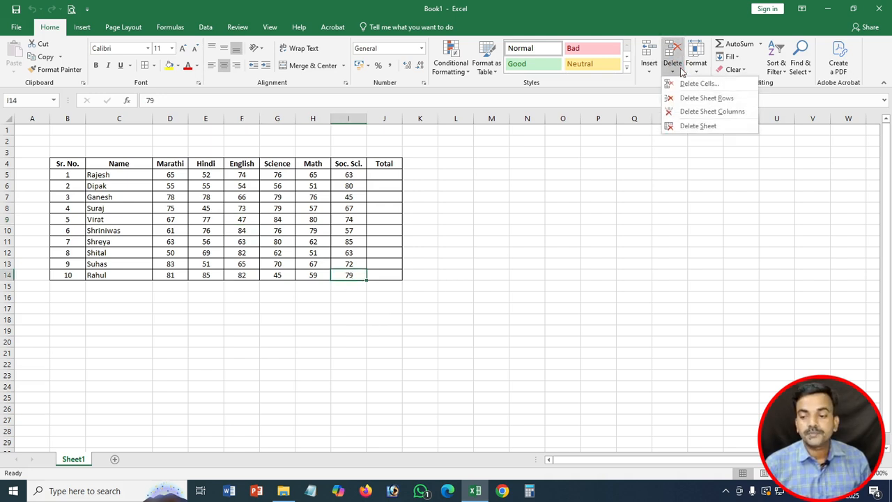
click(698, 83)
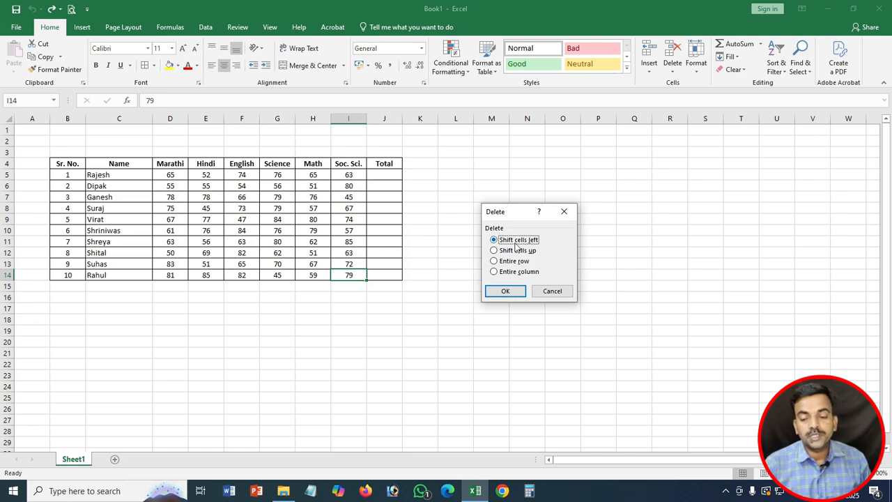
key(Escape)
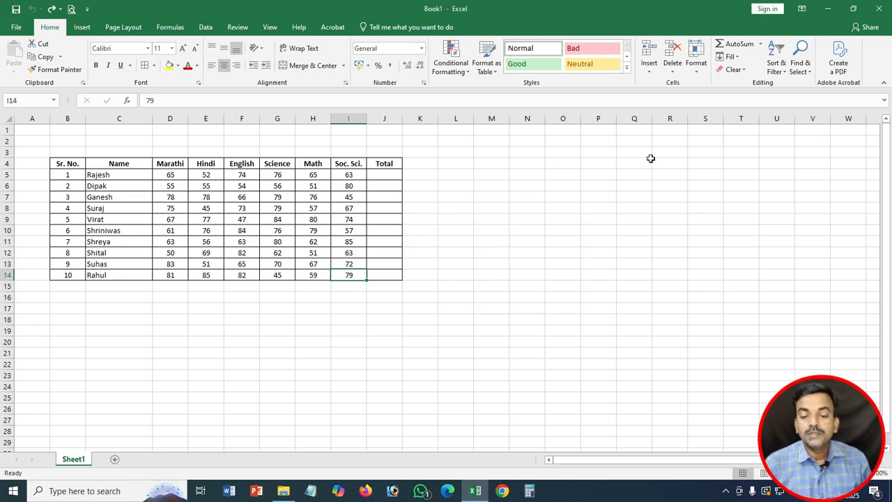
Step: Set row 4 to a height of 25, then AutoFit it back to normal height
click(697, 70)
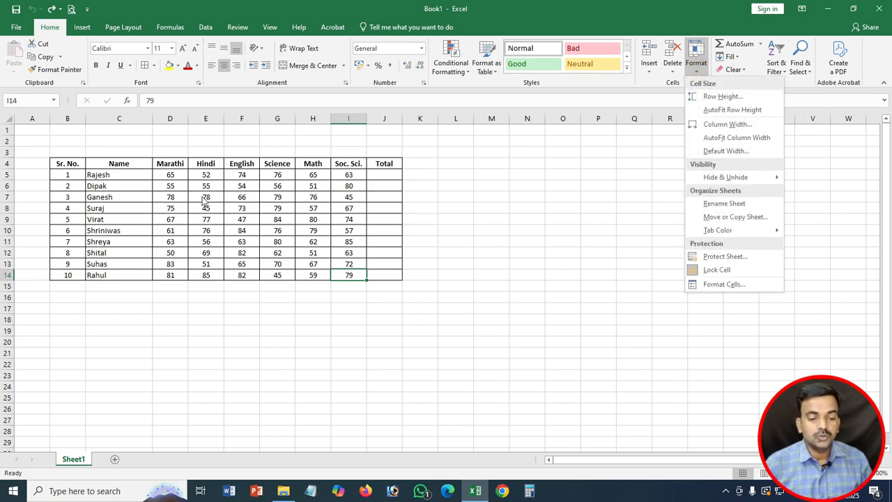
click(133, 185)
click(4, 163)
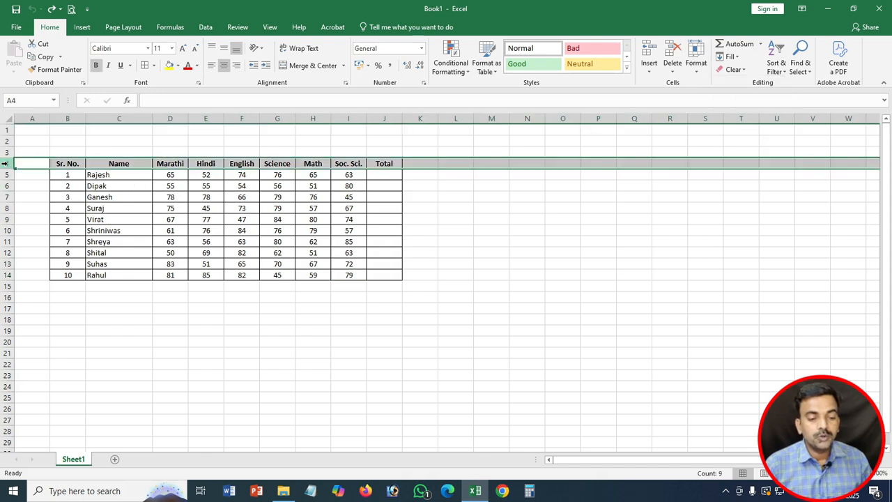
drag(10, 168, 9, 168)
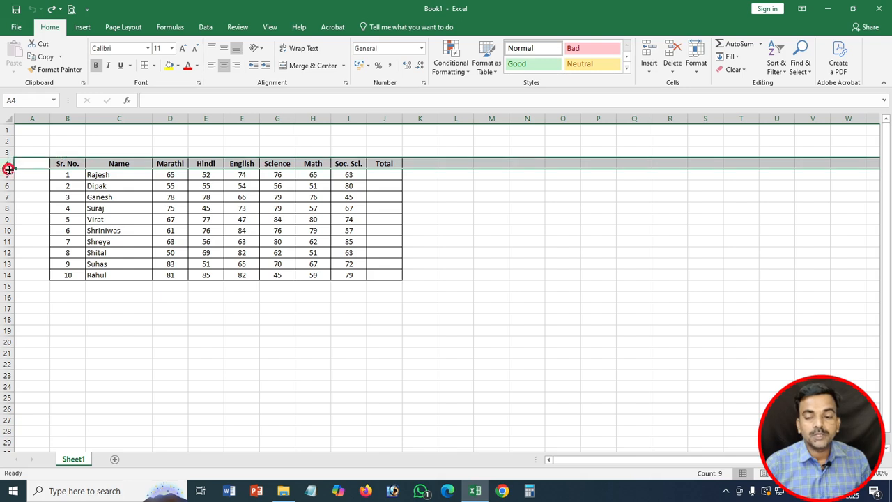
click(695, 70)
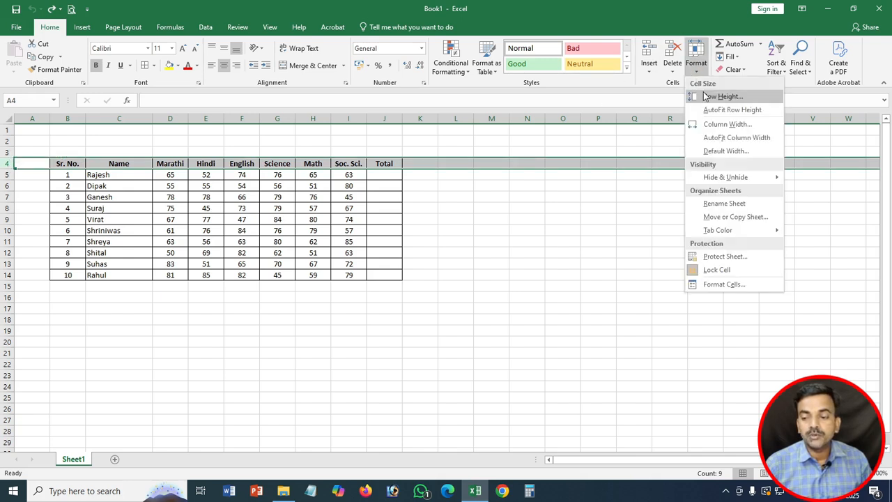
click(704, 97)
text(25)
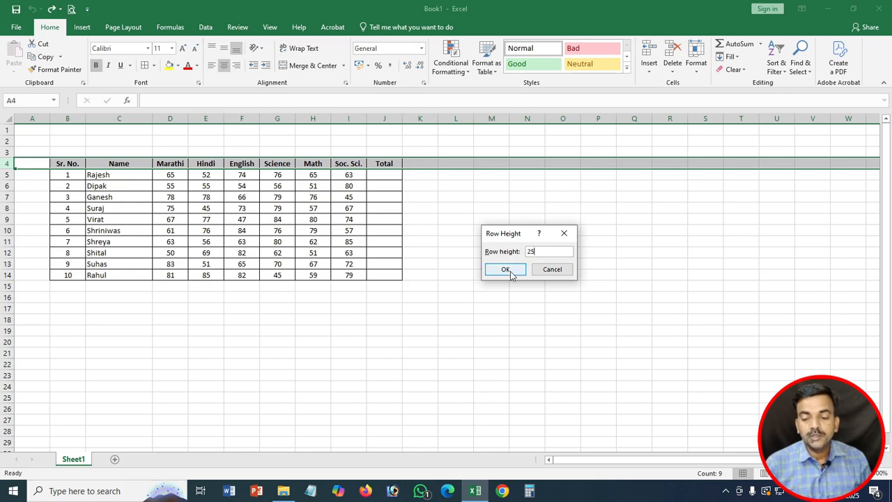
click(509, 269)
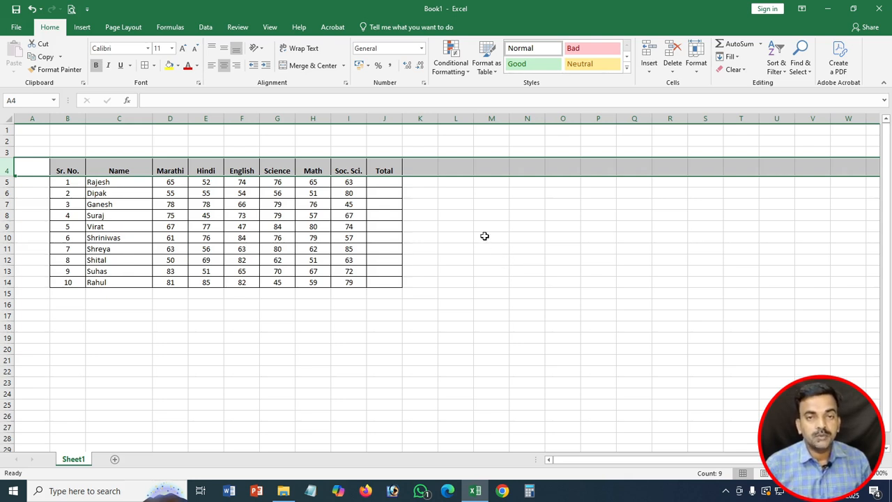
click(698, 64)
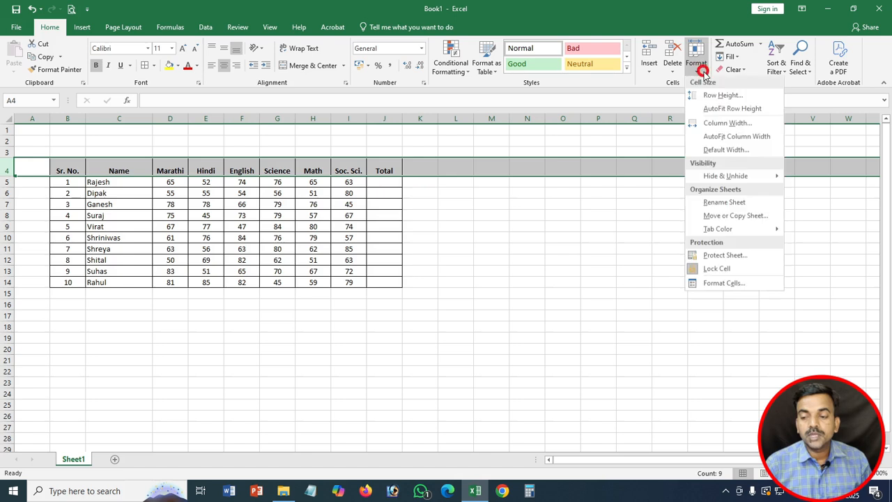
click(748, 110)
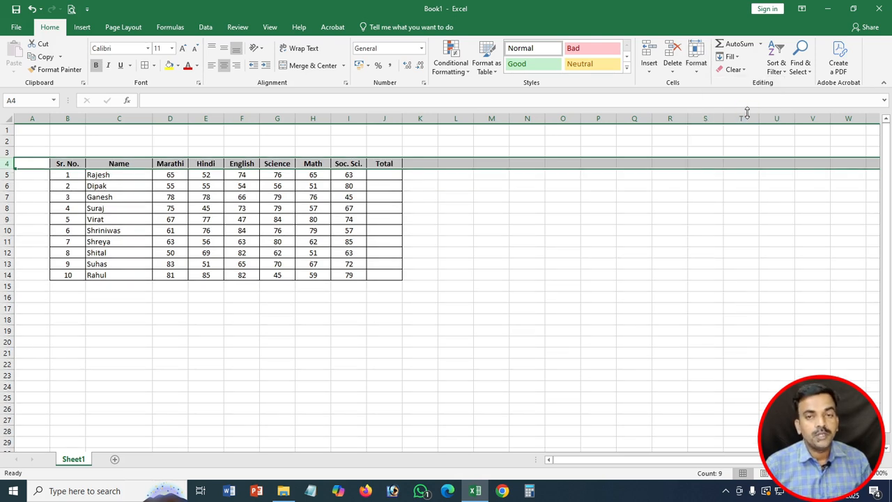
Step: Bring up the Column Width setting for the English column F, showing 8.43
click(242, 119)
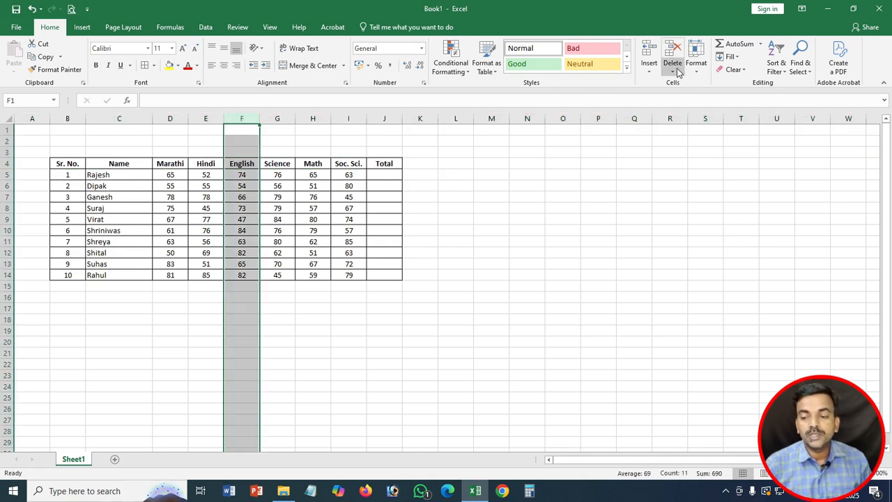
click(696, 58)
click(726, 124)
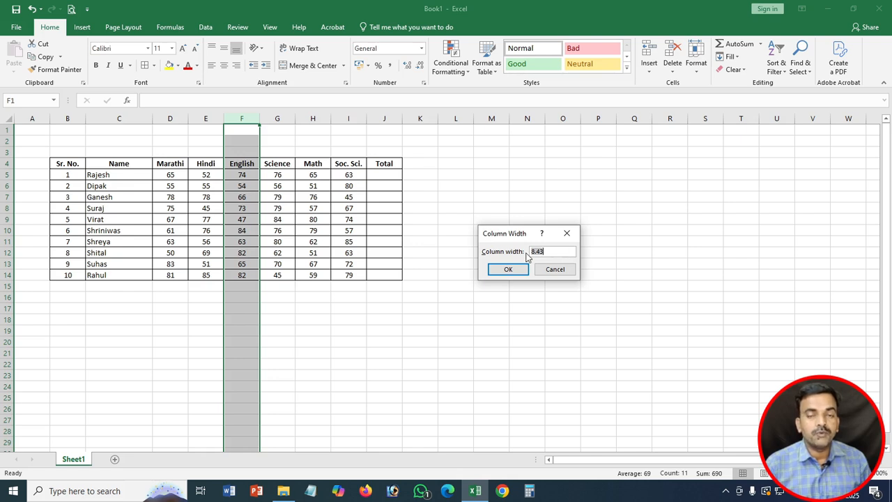
Step: Set column F to a width of 12, then try AutoFit Column Width and undo it
text(12)
key(Return)
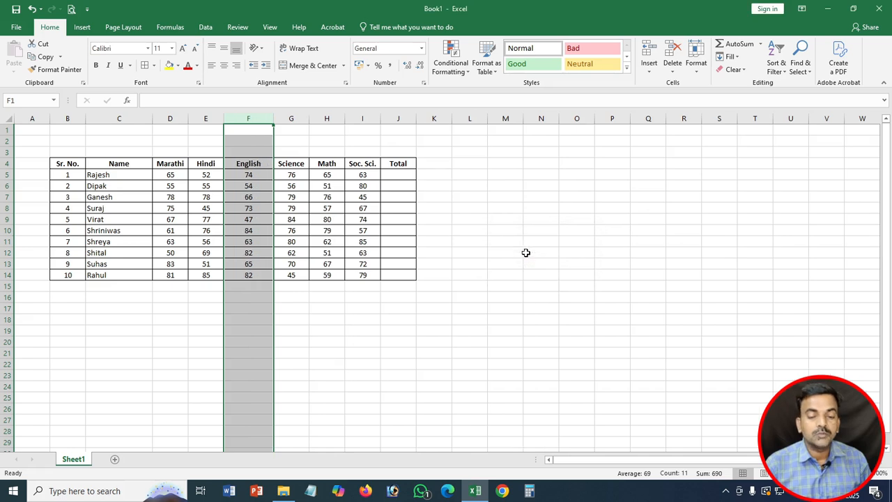
click(698, 75)
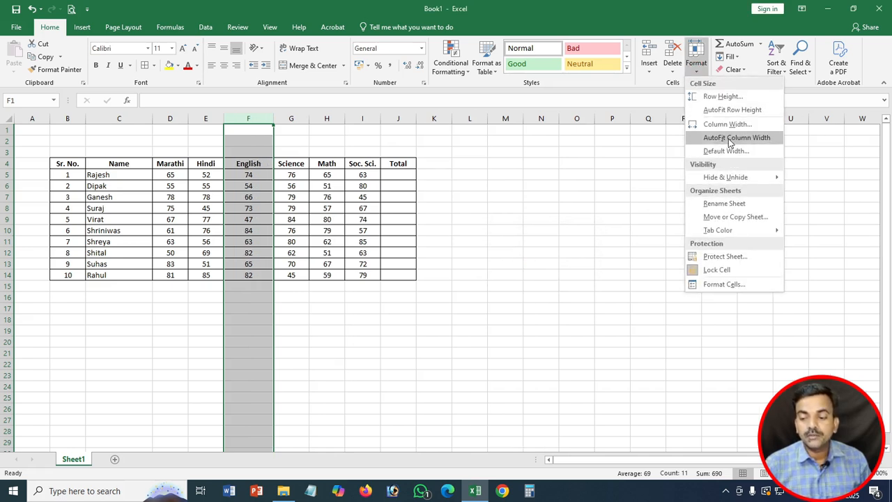
click(727, 137)
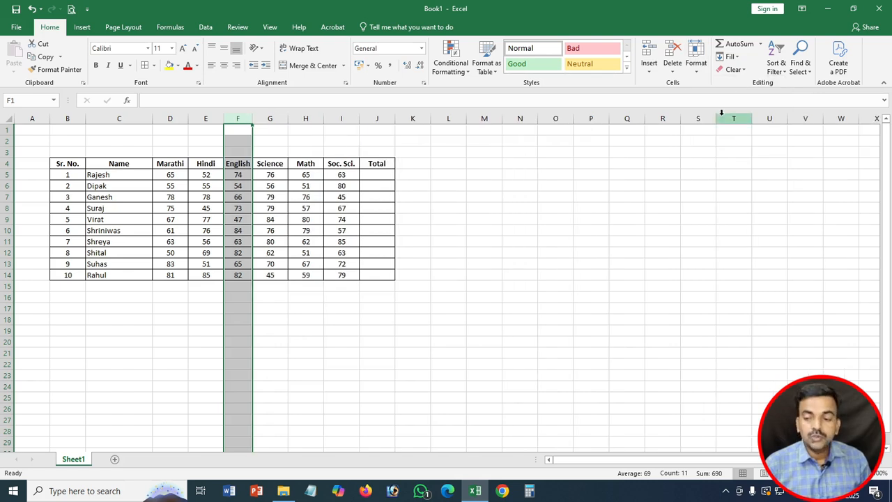
key(ctrl+z)
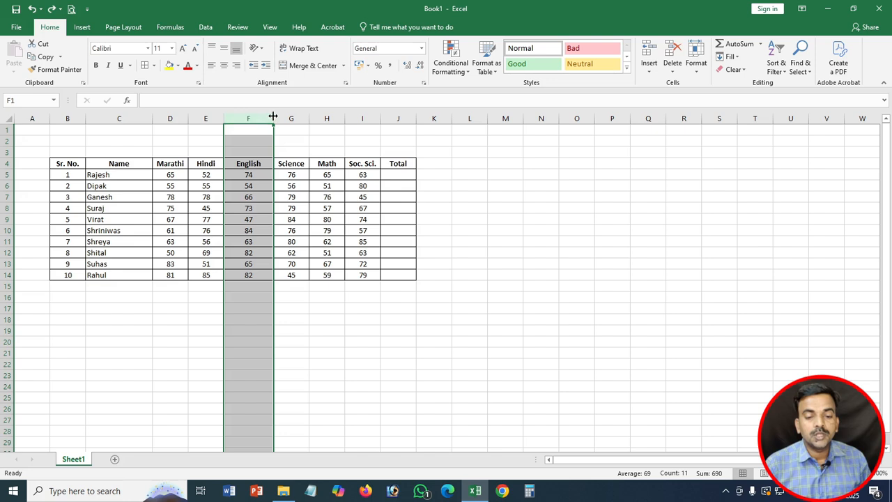
Step: Auto-fit column F from its border, then undo to restore standard width and row 4 height
double_click(274, 118)
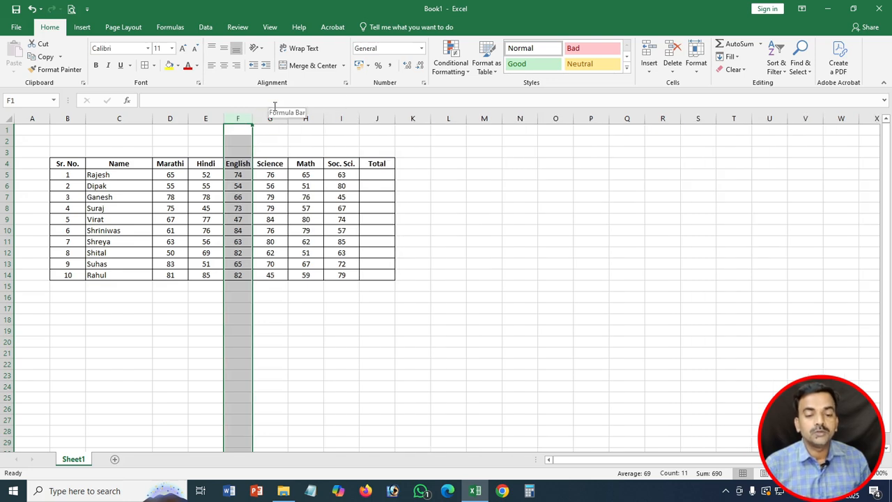
key(ctrl+z)
key(ctrl+z)
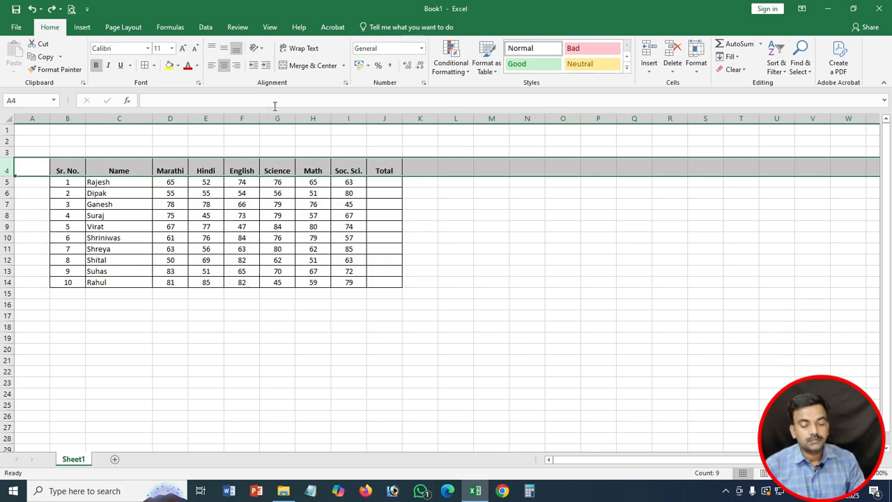
key(ctrl+z)
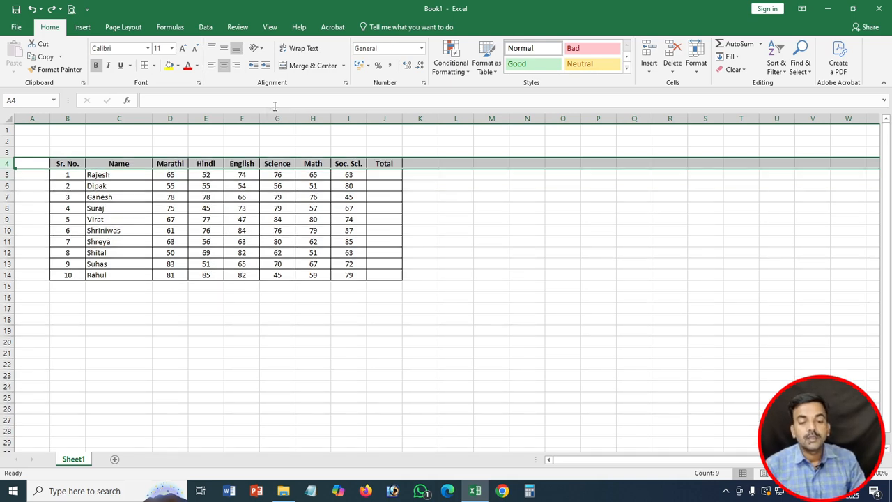
click(694, 69)
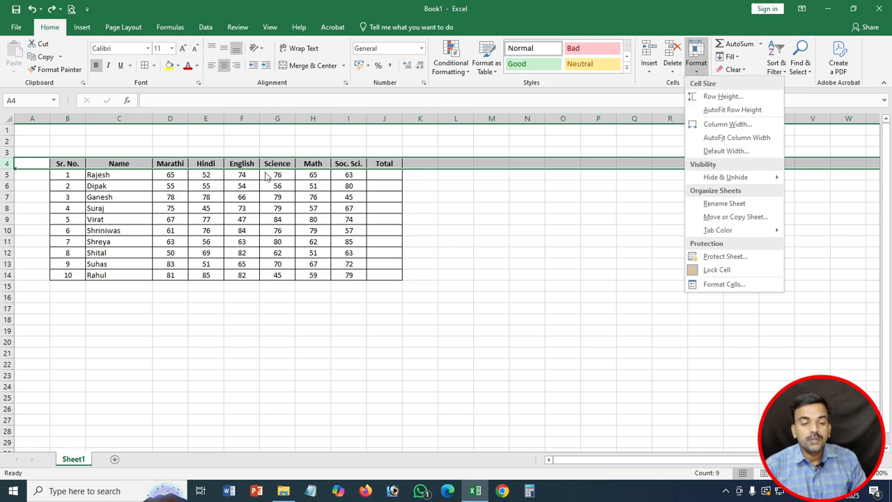
click(240, 122)
click(242, 119)
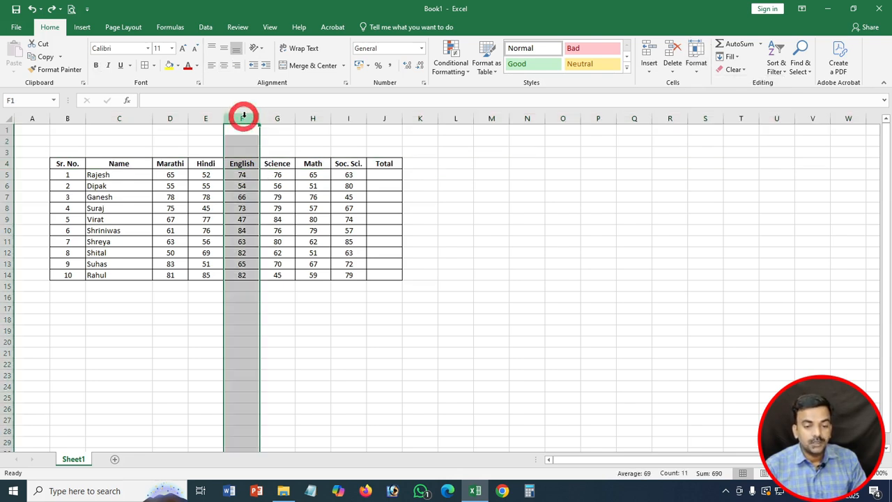
Step: Widen the English column F by dragging, then reset it to the 8.43 default width
drag(257, 120, 277, 120)
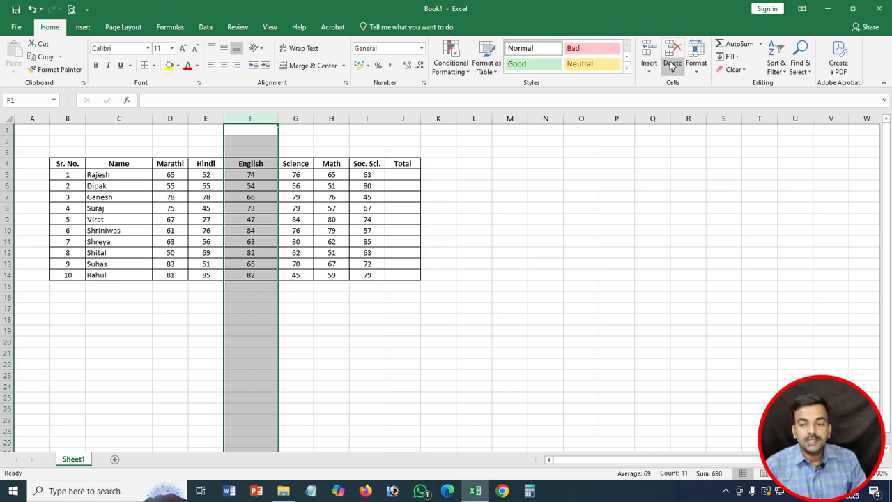
click(697, 67)
click(725, 150)
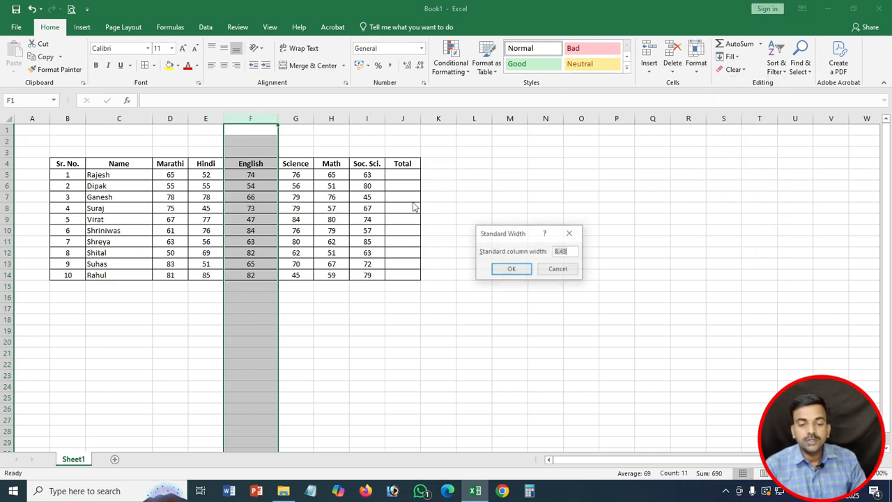
click(523, 270)
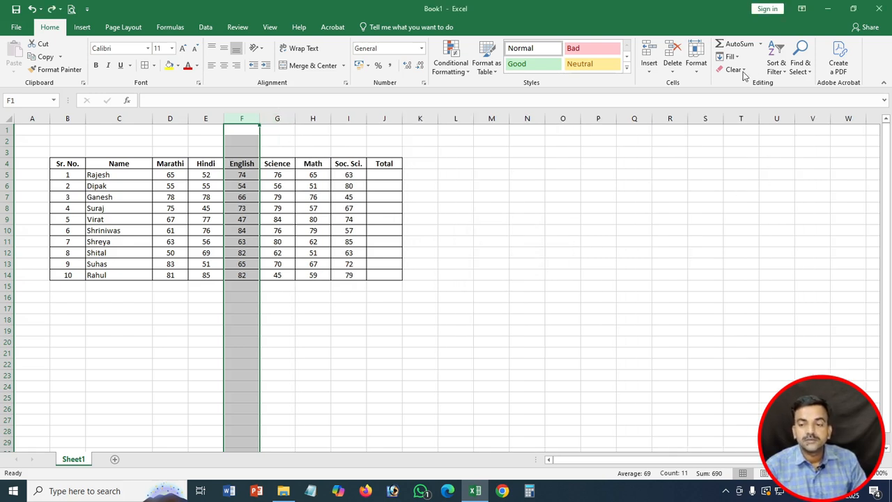
click(697, 66)
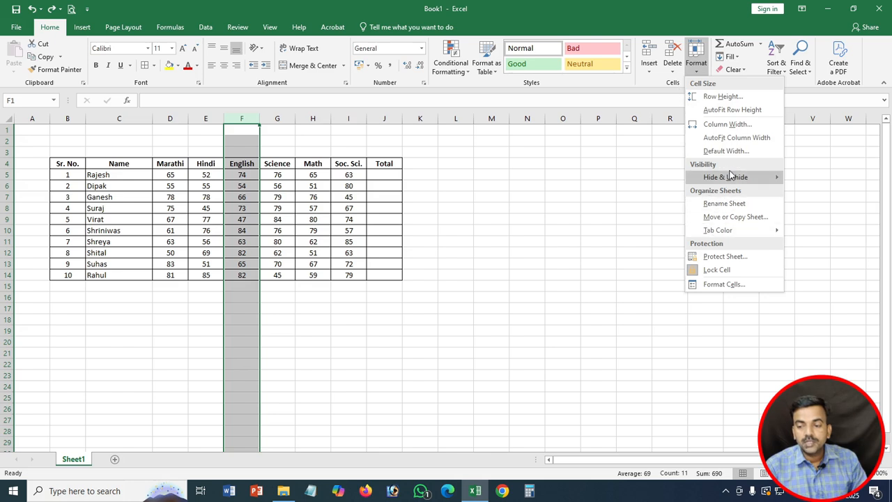
click(296, 229)
click(296, 230)
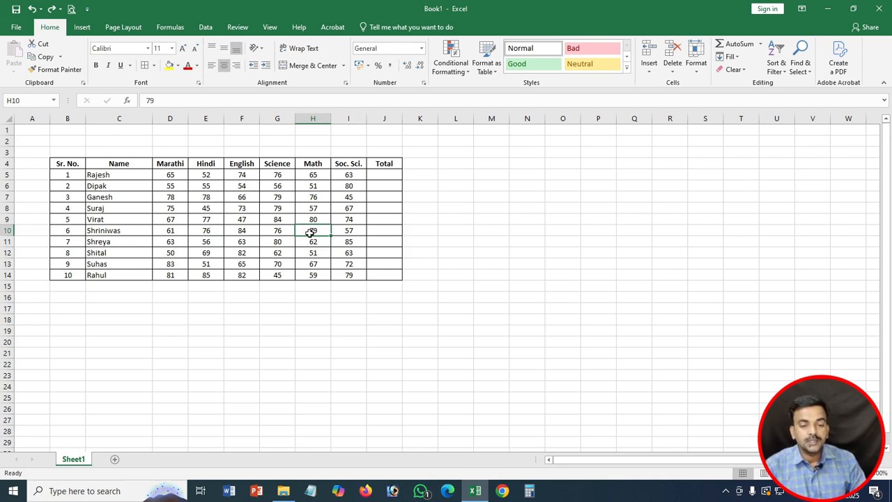
Step: Hide the Math column H
click(316, 120)
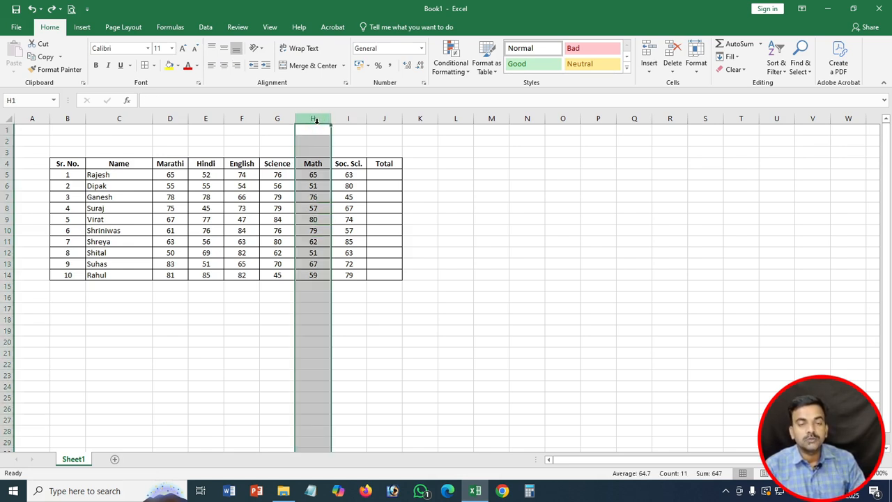
click(696, 71)
mouse_move(717, 178)
click(821, 192)
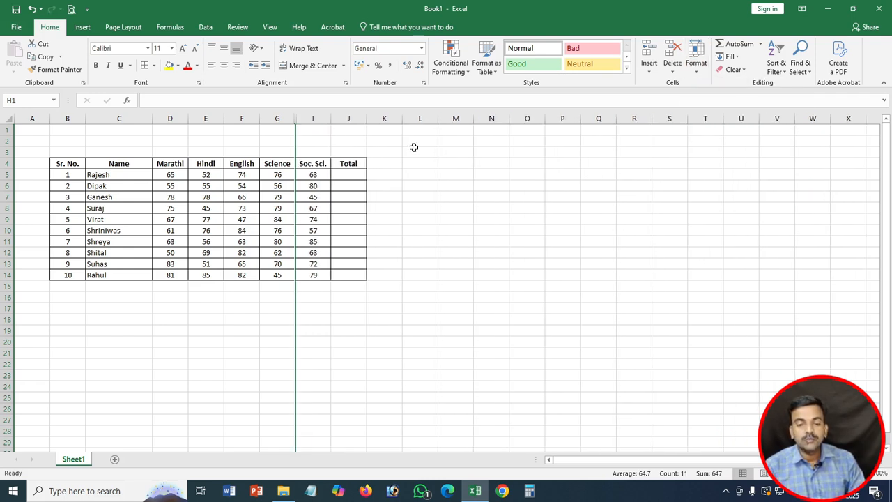
click(336, 148)
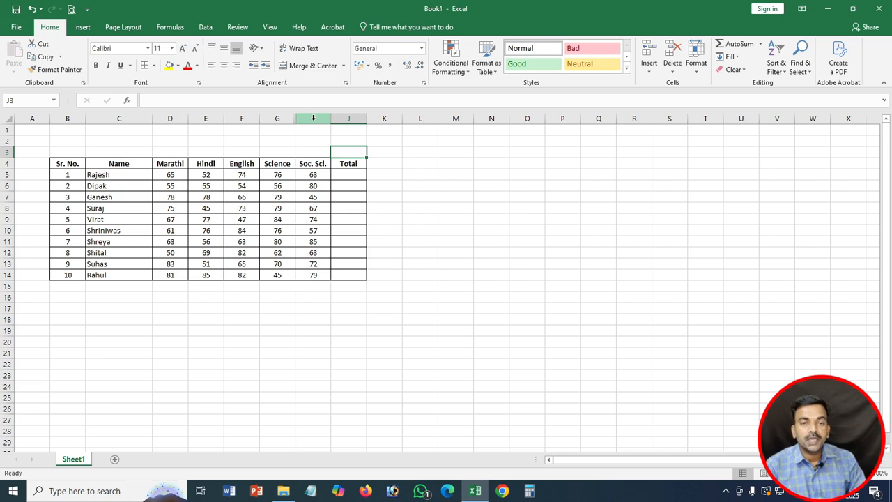
Step: Unhide the Math column by selecting columns G to I
drag(278, 119, 303, 119)
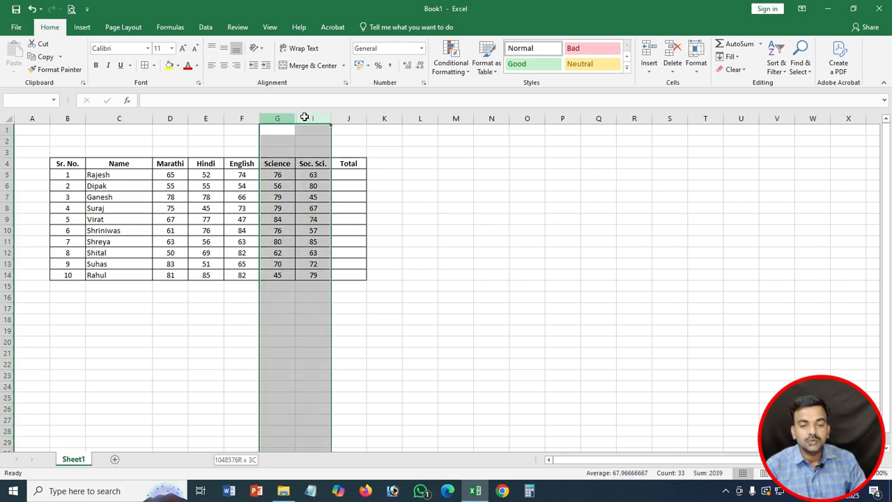
right_click(306, 120)
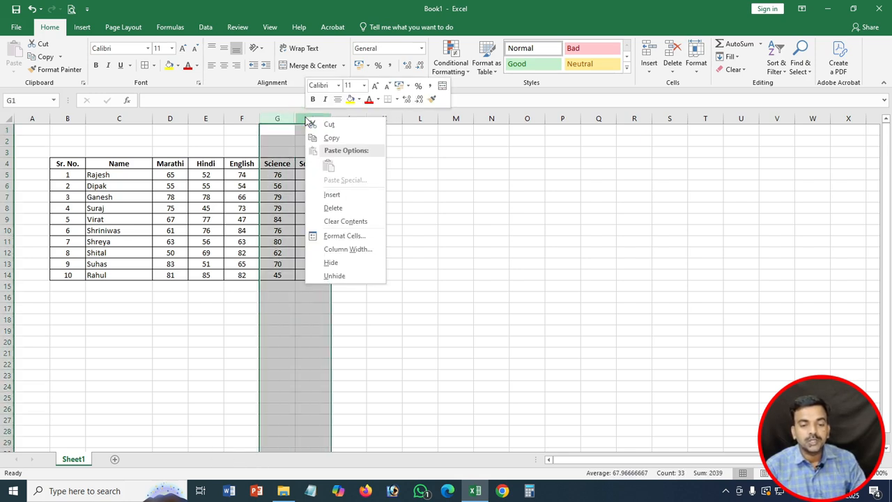
click(334, 276)
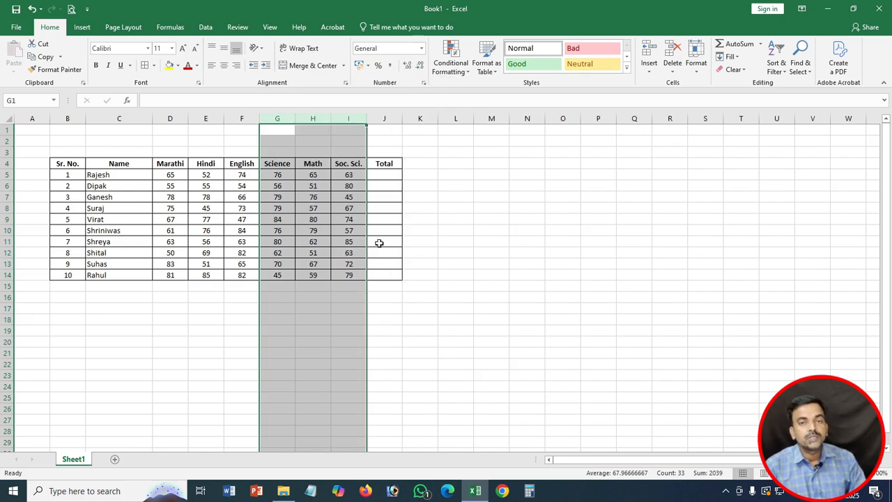
click(349, 220)
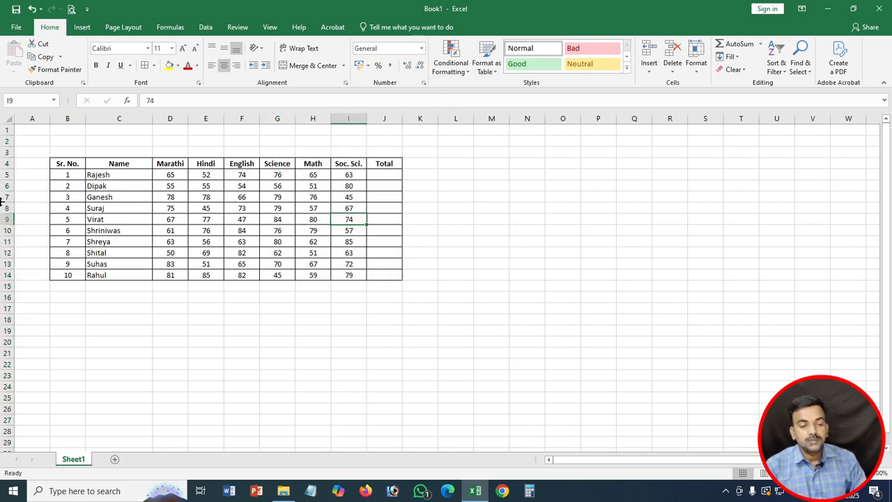
drag(7, 197, 9, 241)
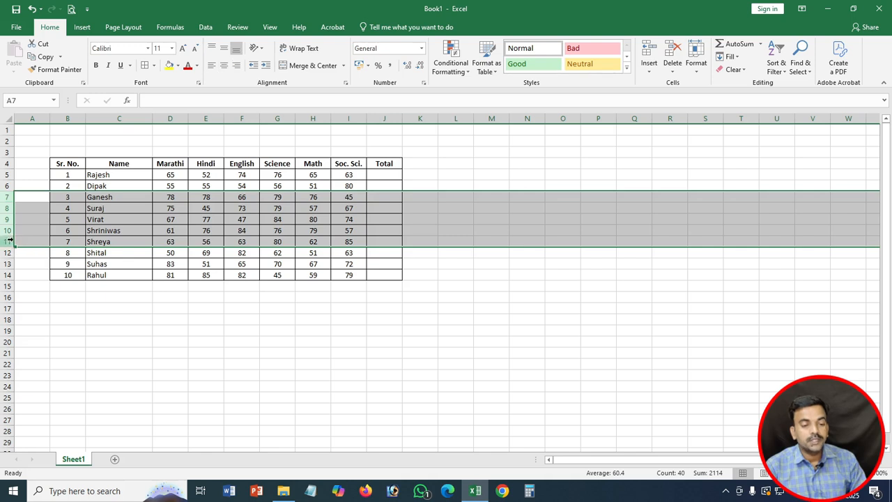
right_click(90, 221)
click(115, 365)
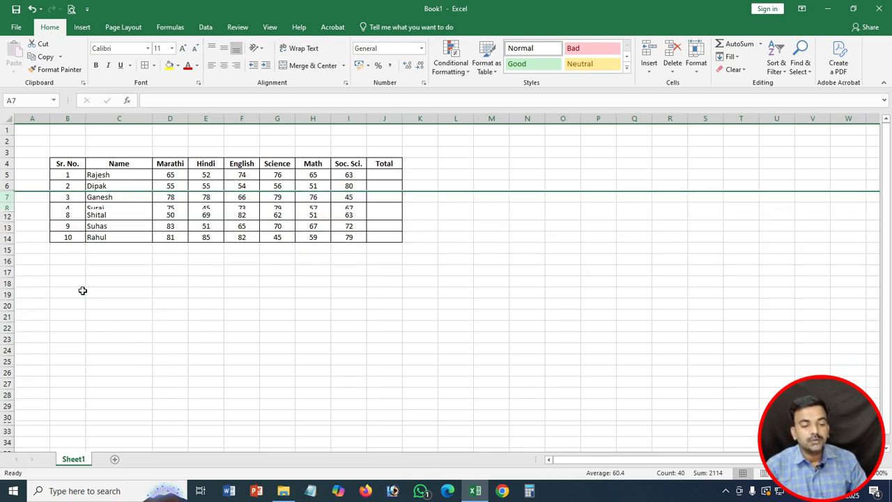
click(697, 70)
mouse_move(711, 182)
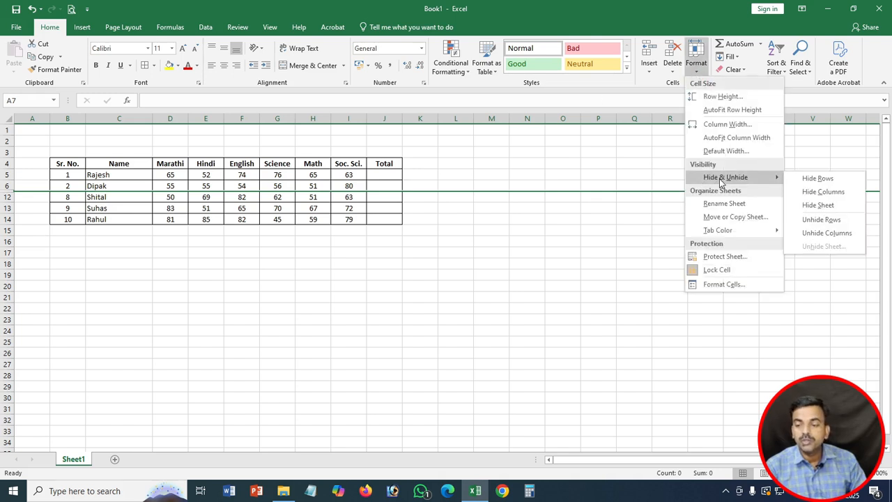
click(821, 220)
click(291, 262)
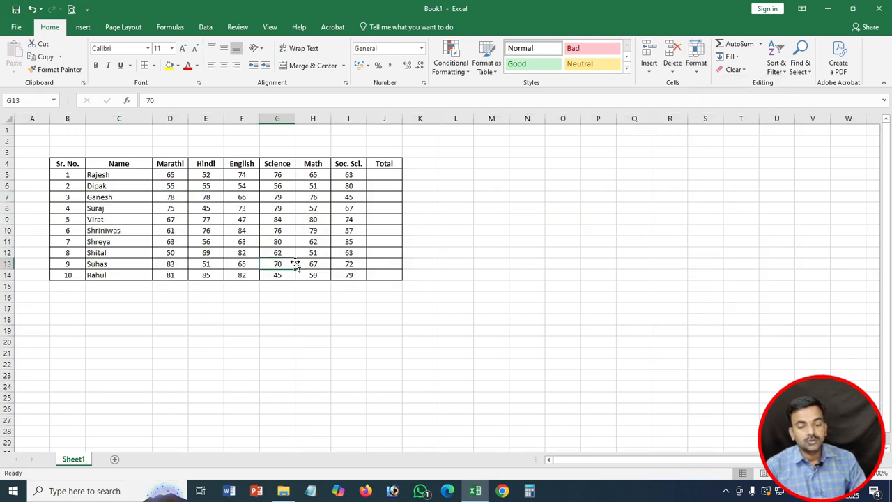
click(696, 62)
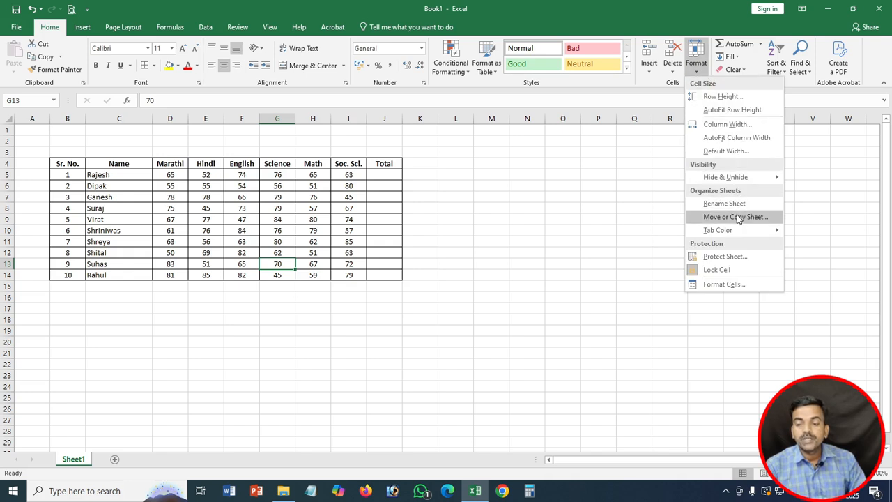
click(139, 252)
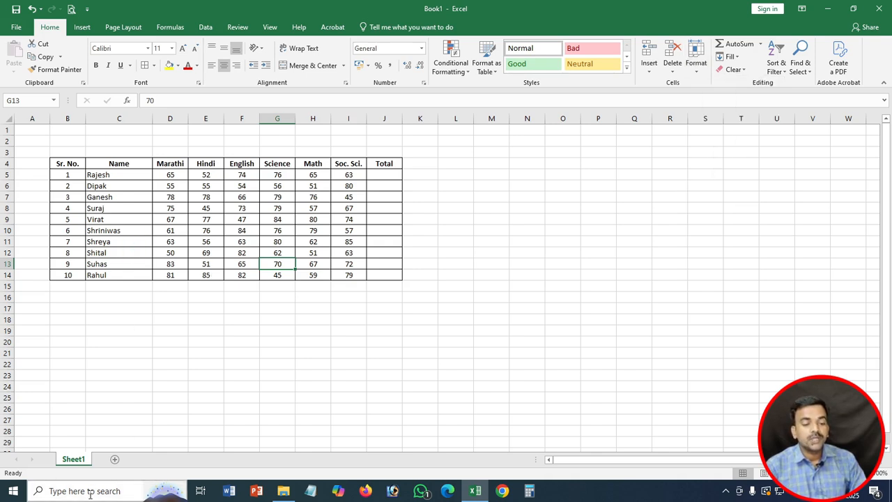
right_click(70, 460)
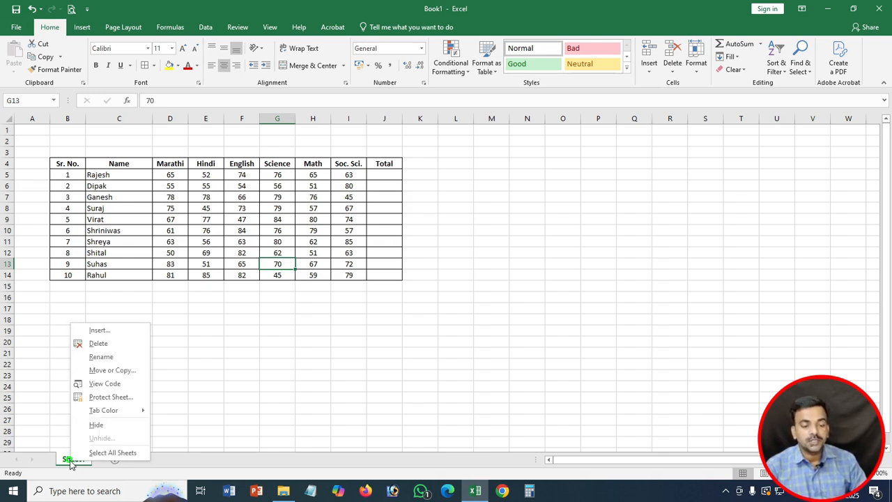
click(107, 357)
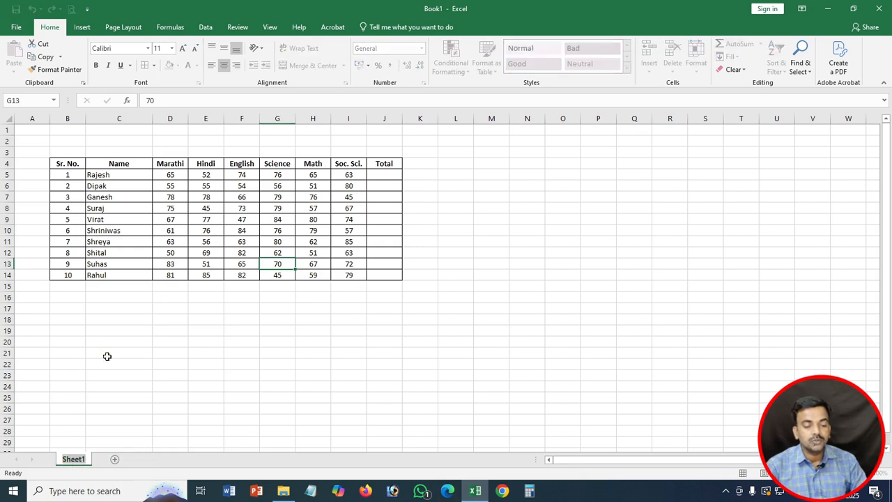
text(Mar)
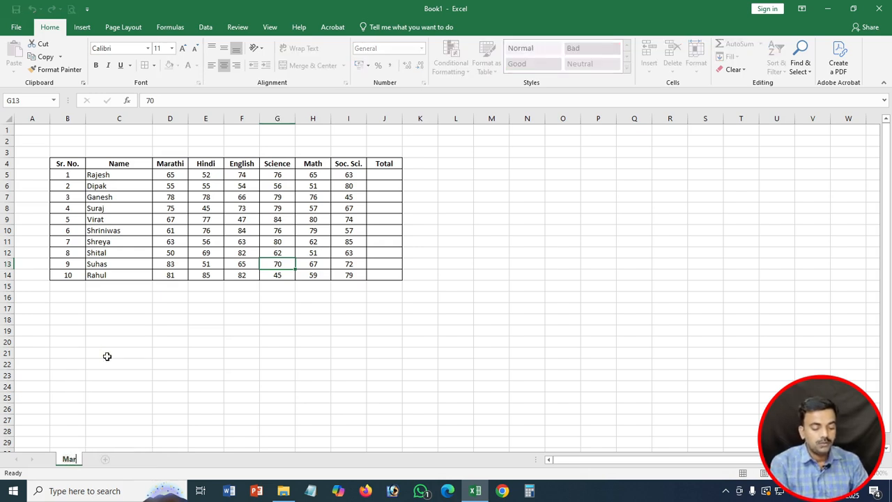
text(kMemo)
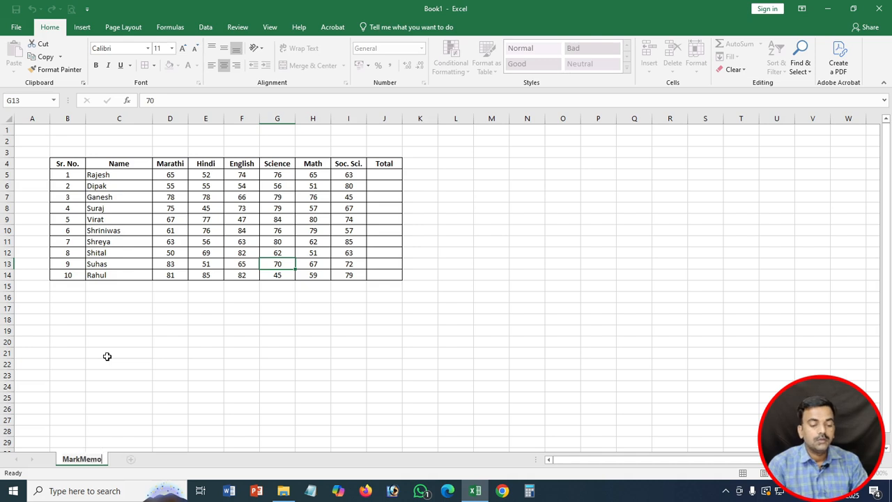
key(Return)
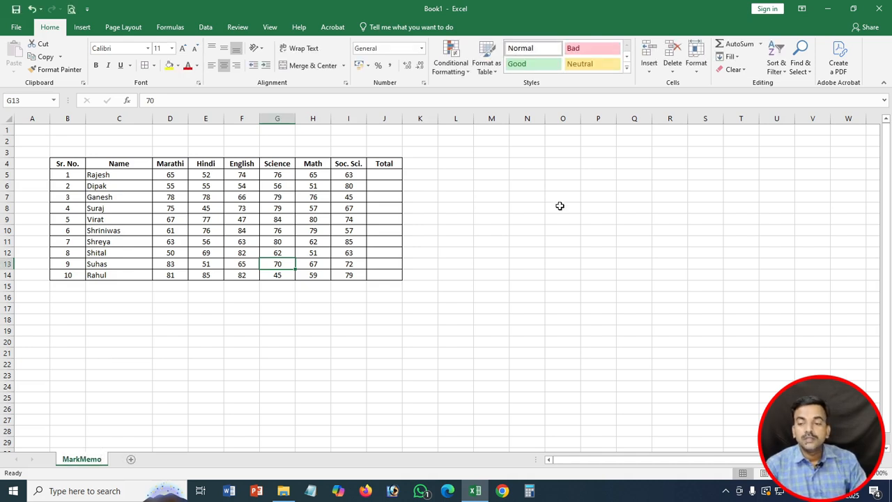
click(695, 67)
click(718, 203)
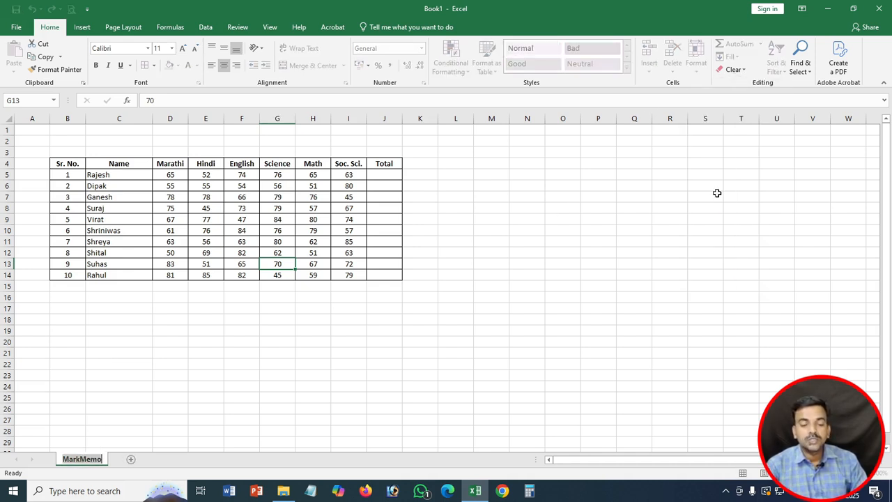
text(Sheet1)
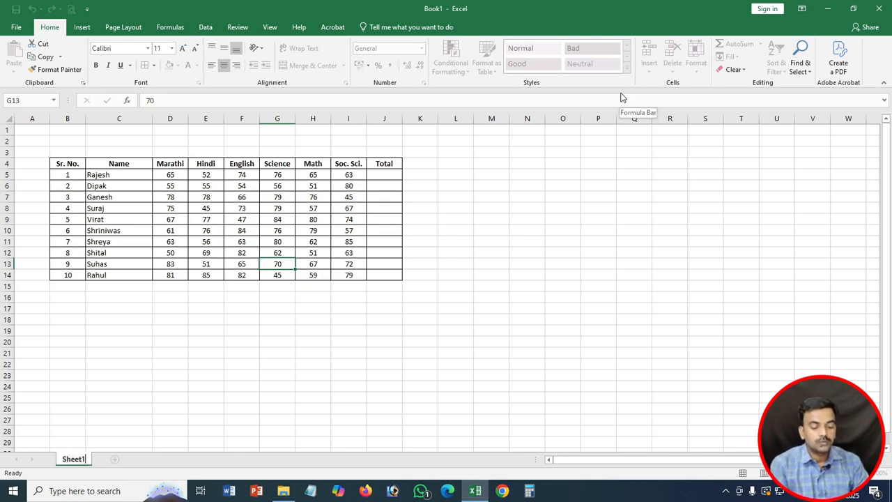
key(Return)
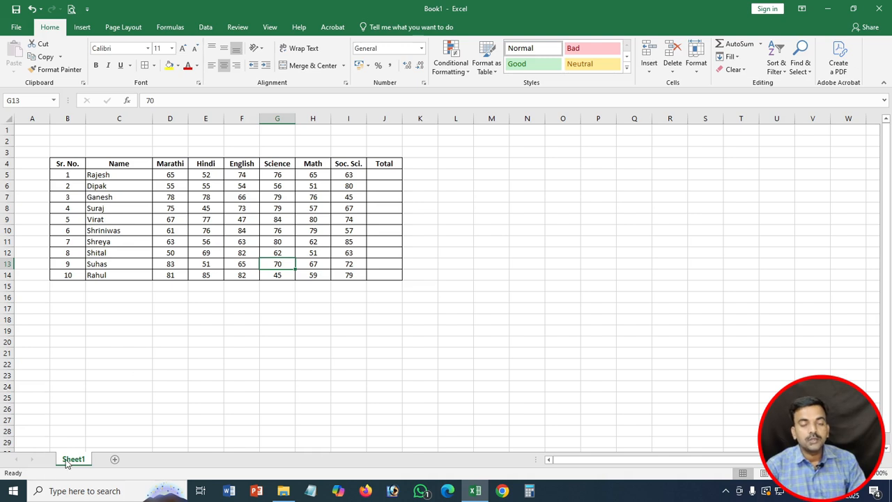
Step: Copy Sheet1 to the end of the workbook as Sheet1 (2), then return to Sheet1
click(698, 73)
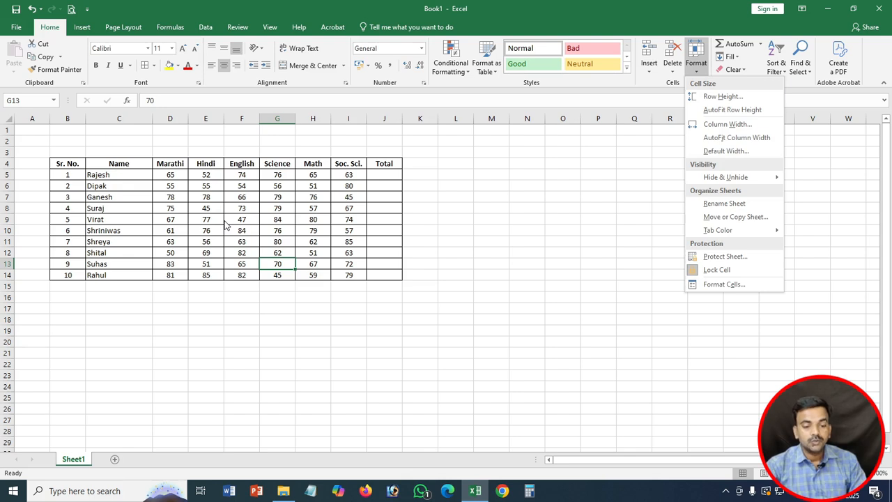
click(99, 442)
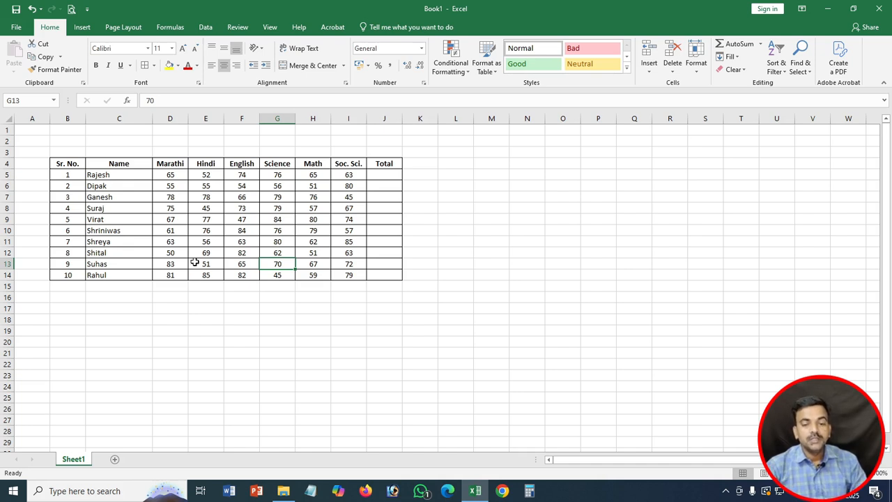
click(691, 75)
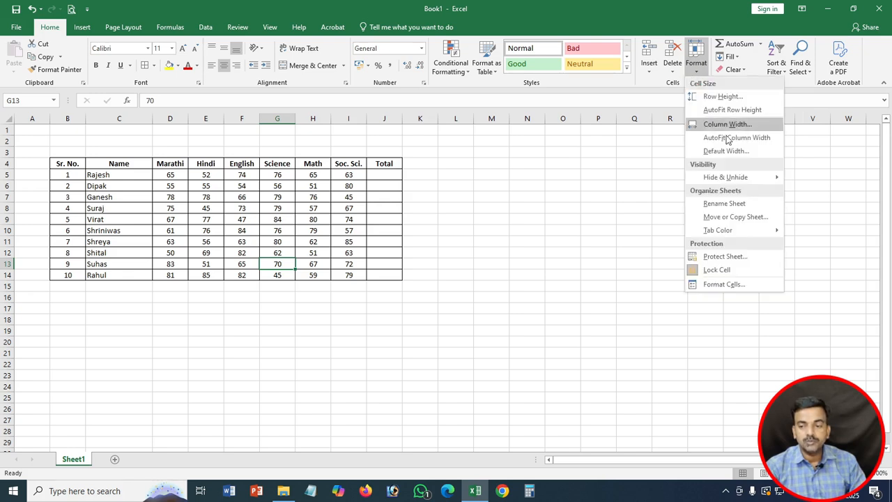
click(735, 218)
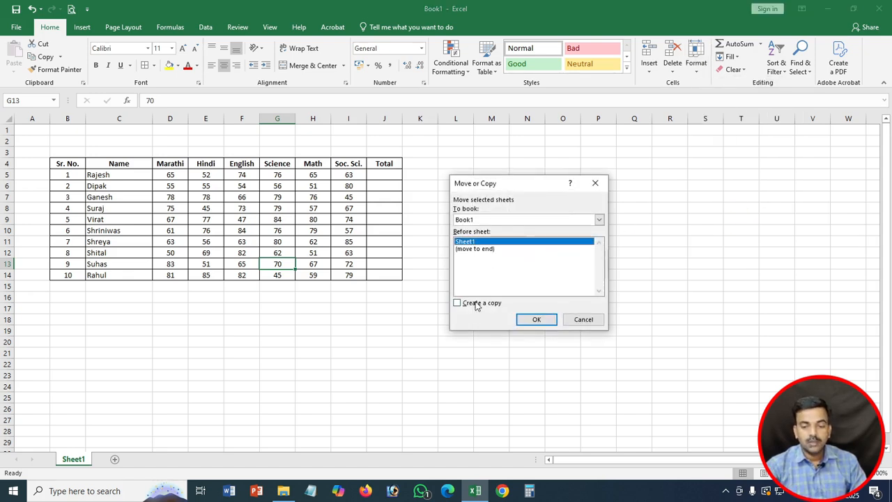
click(477, 305)
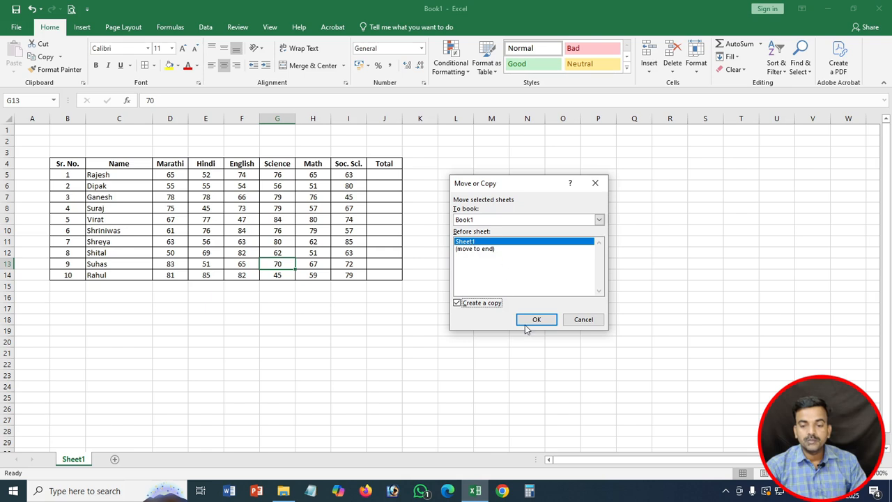
click(478, 250)
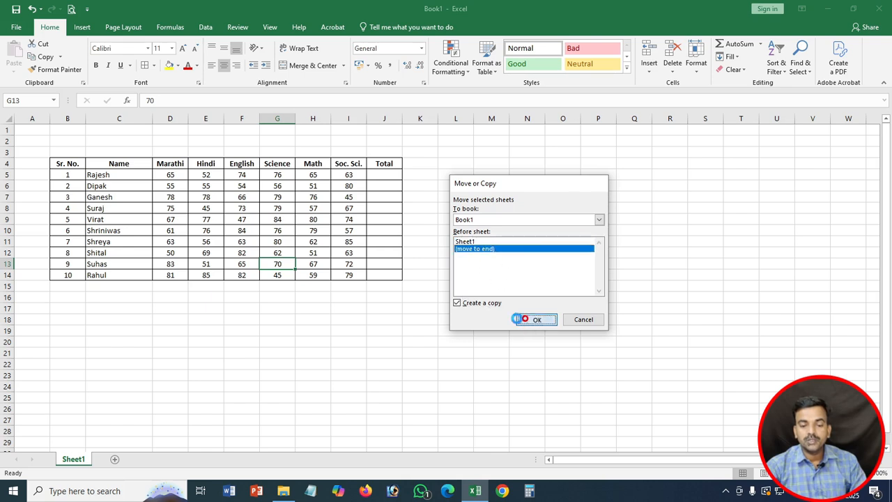
click(534, 319)
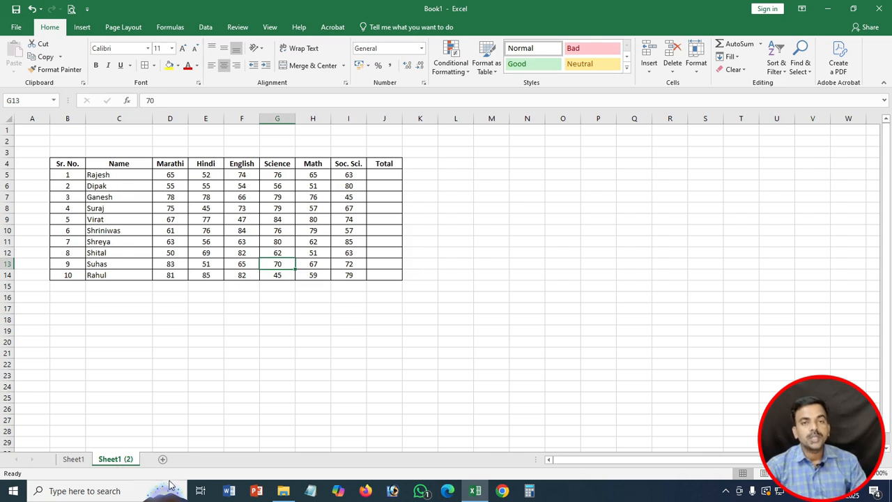
click(68, 460)
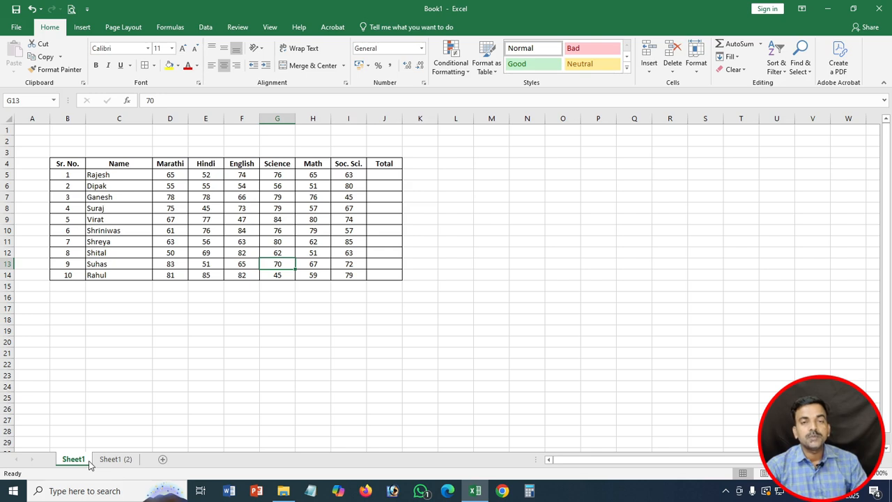
Step: Copy Sheet1 into a new workbook, Book2, then check both the Book1 and Book2 windows
click(696, 67)
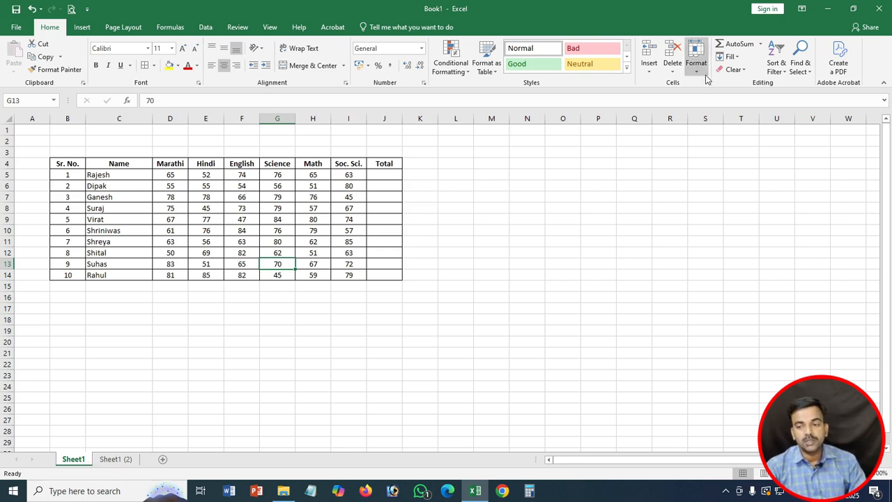
click(730, 218)
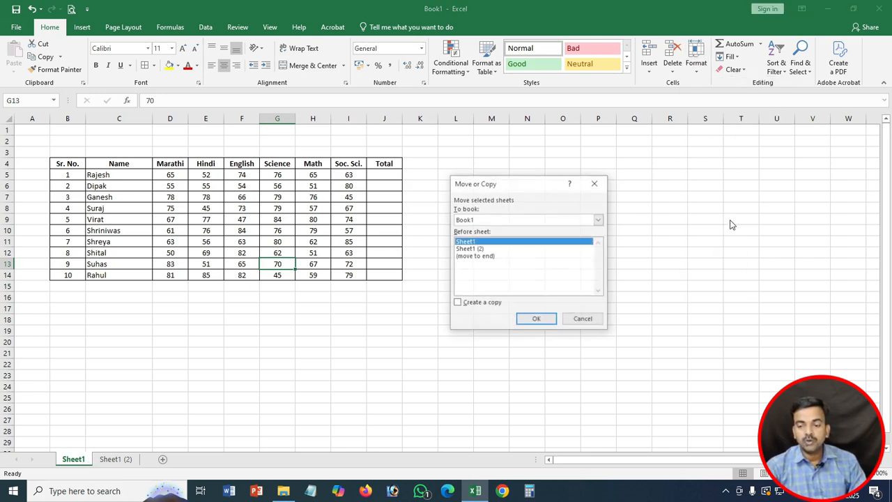
click(465, 222)
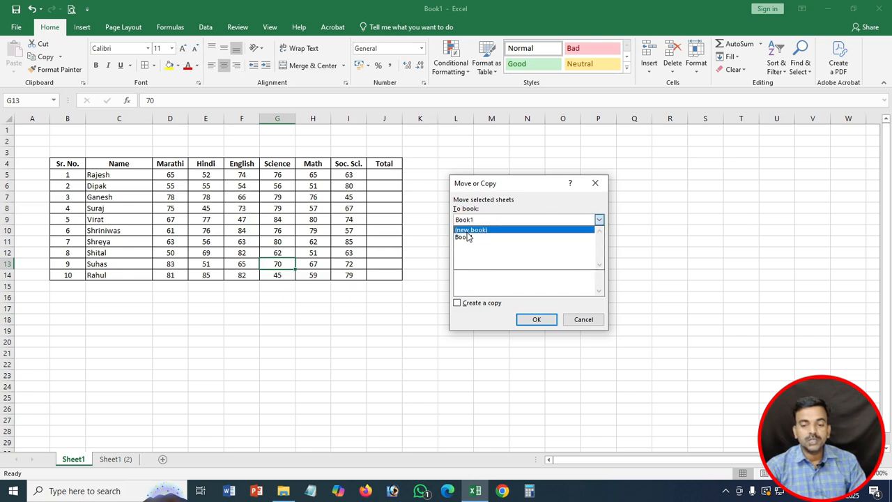
click(469, 232)
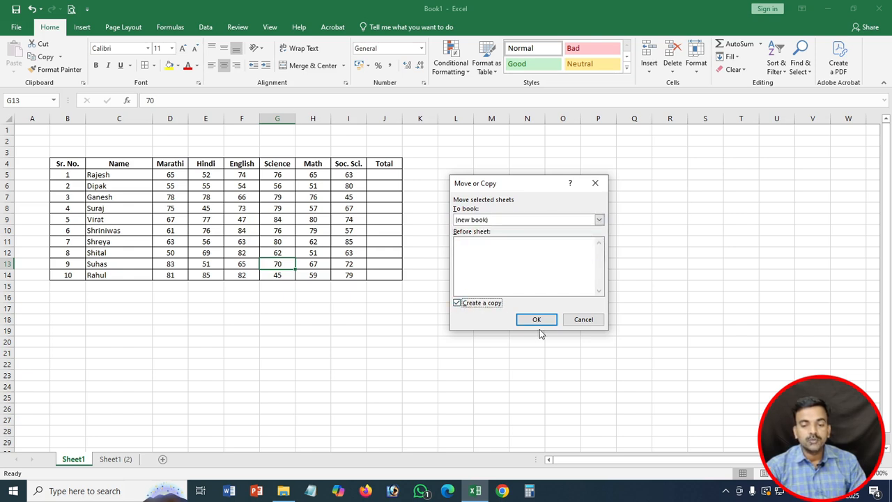
click(479, 307)
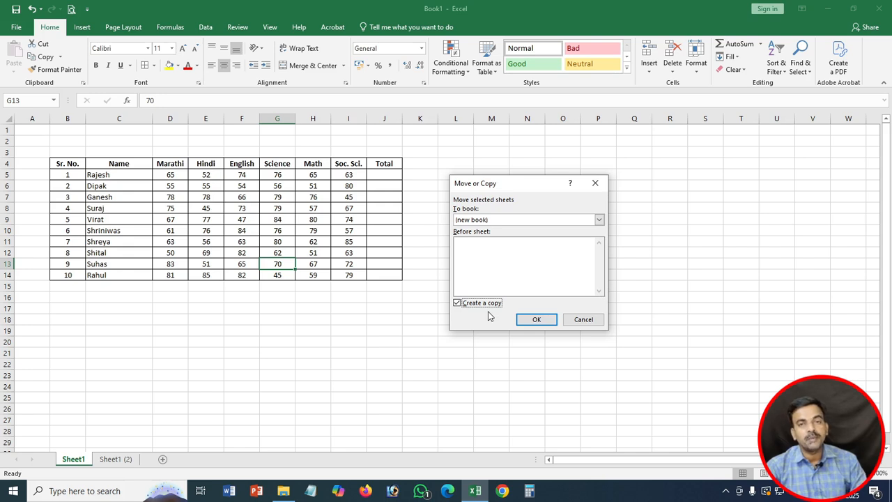
click(538, 322)
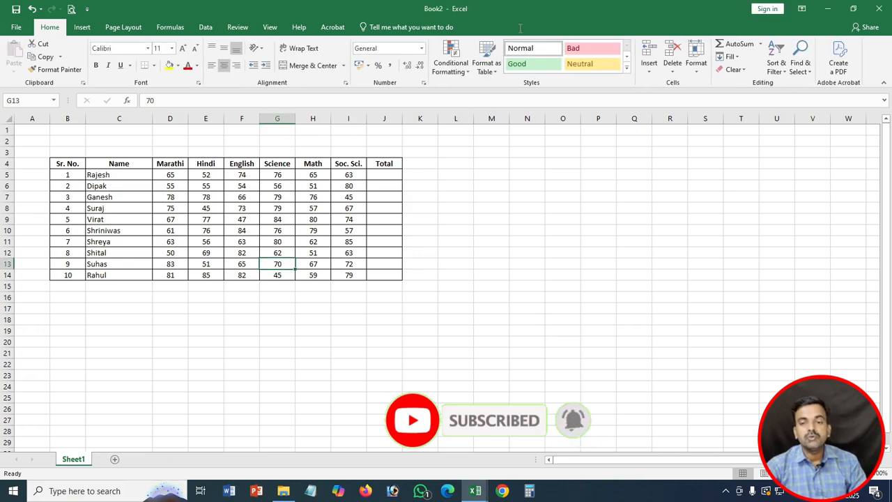
click(828, 16)
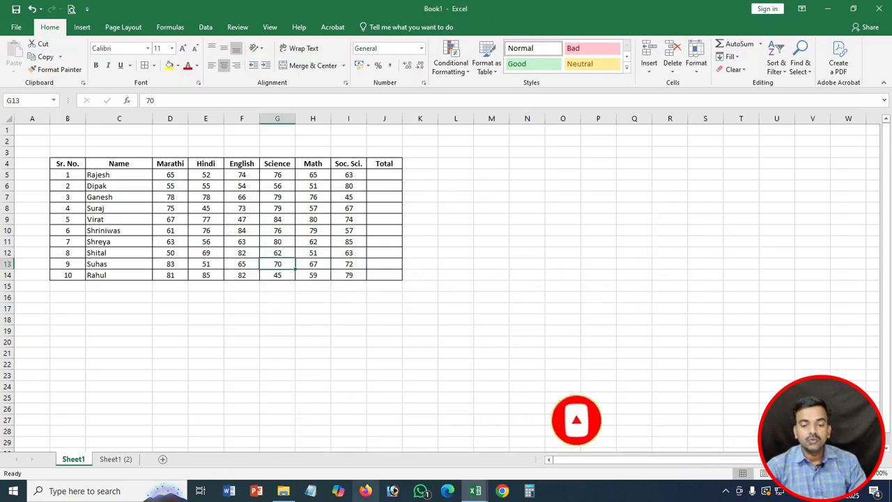
mouse_move(484, 483)
click(488, 452)
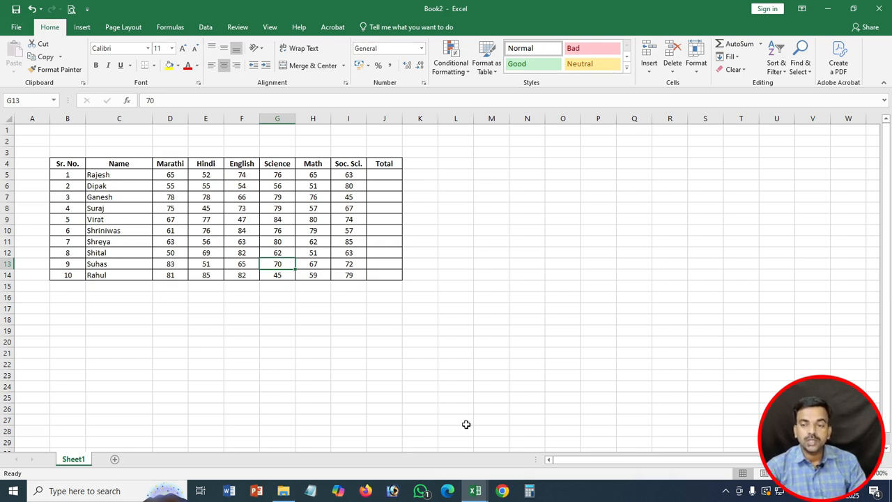
Step: Back in Book1, colour the Sheet1 tab red
mouse_move(486, 492)
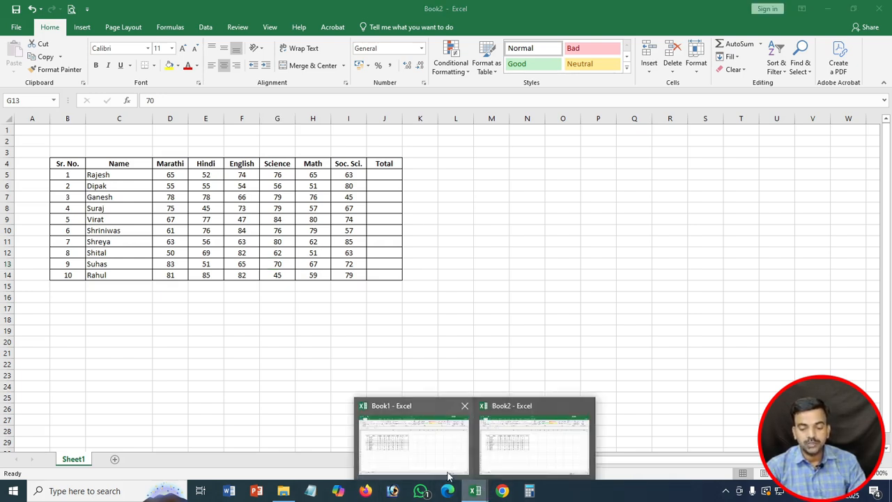
click(432, 463)
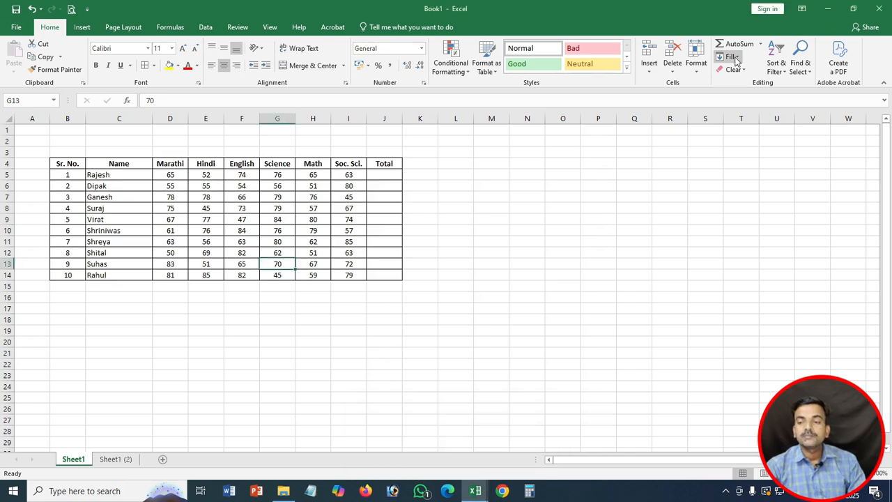
click(697, 66)
mouse_move(725, 228)
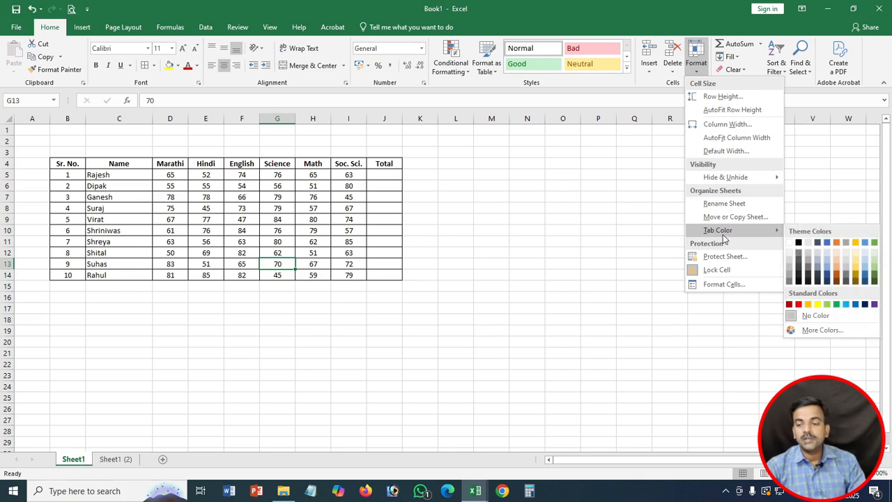
click(799, 304)
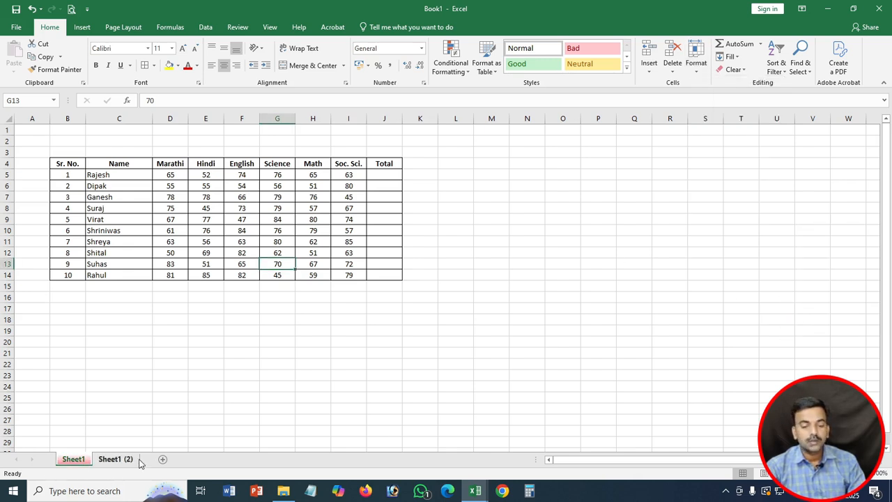
Step: Colour the Sheet1 (2) tab yellow
right_click(115, 462)
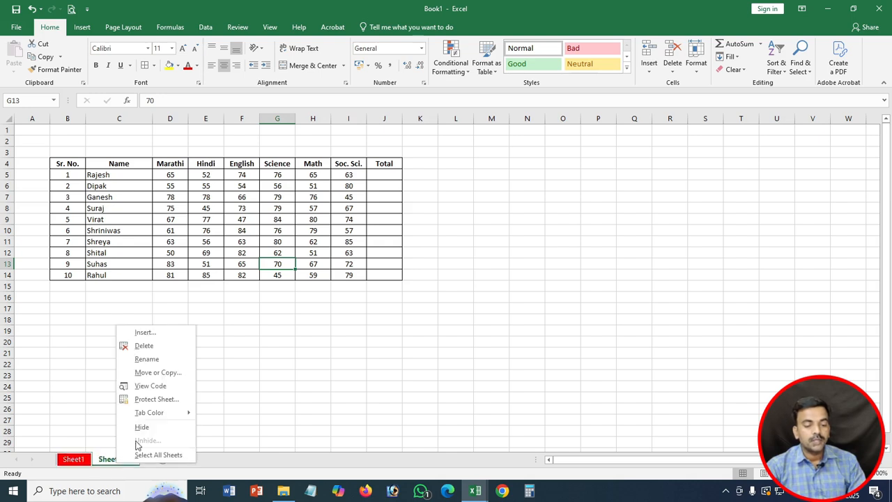
mouse_move(161, 412)
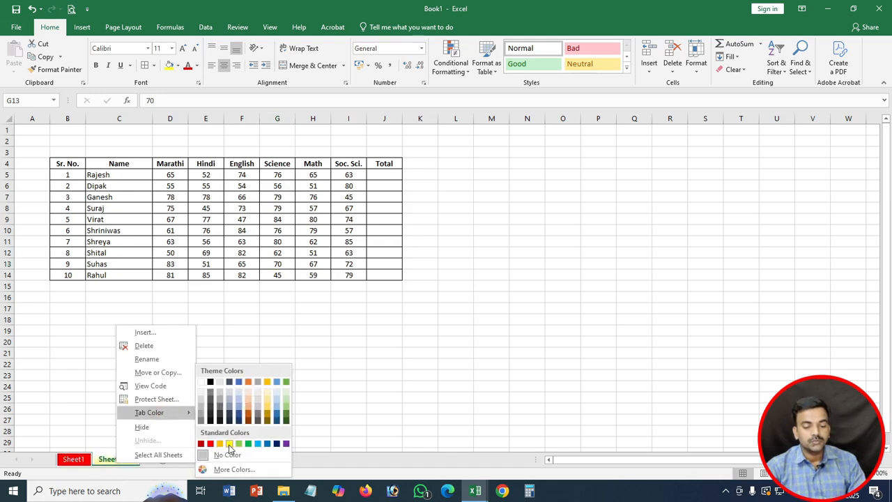
click(230, 444)
Step: Rearrange the sheet tabs so Sheet1 ends up before Sheet1 (2)
click(80, 463)
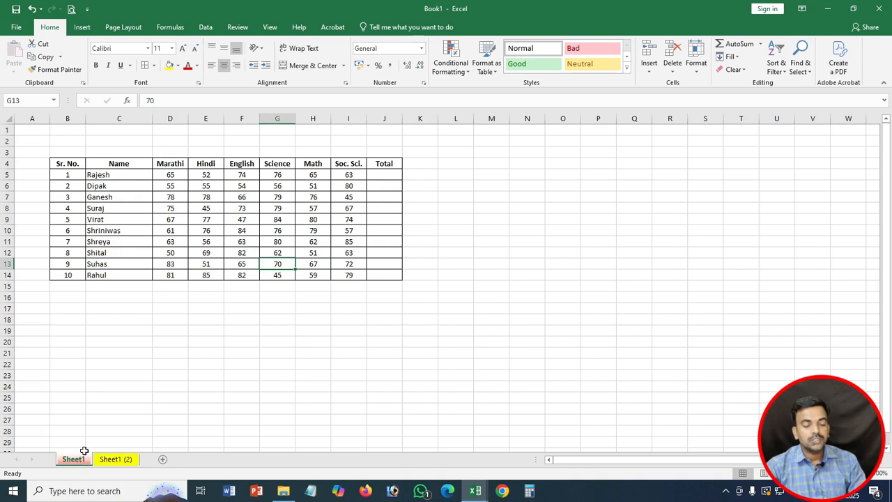
drag(74, 463, 145, 458)
drag(90, 466, 151, 458)
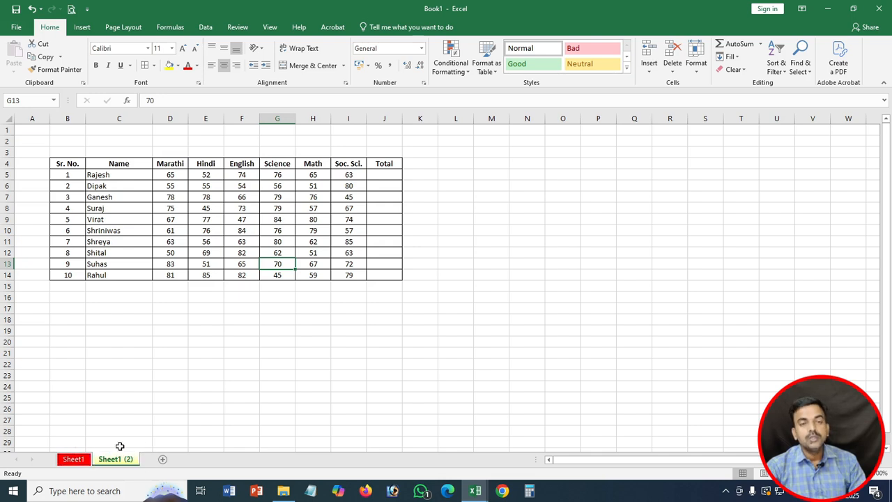
mouse_move(70, 466)
mouse_down()
mouse_move(80, 414)
mouse_move(144, 440)
mouse_move(149, 462)
mouse_move(78, 436)
mouse_move(62, 460)
mouse_up()
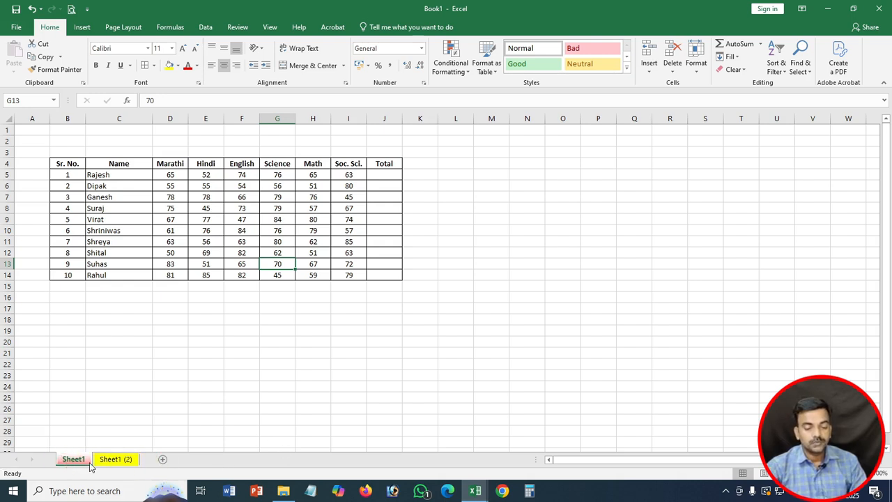
click(119, 394)
Step: Start protecting Sheet1 and enter a sheet password
click(694, 68)
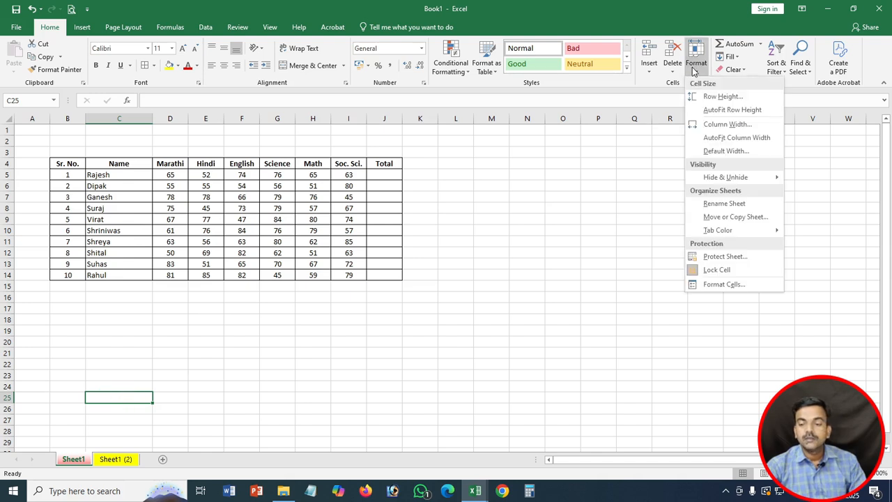
click(718, 257)
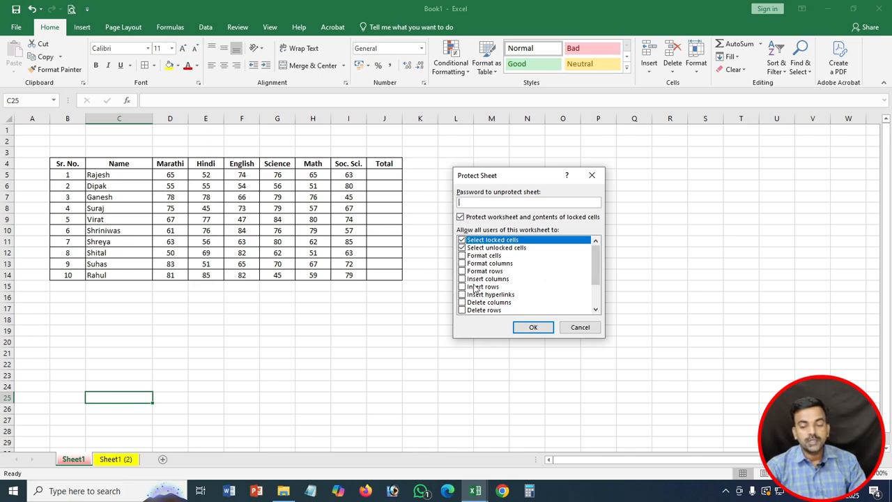
scroll(470, 278, down, 2)
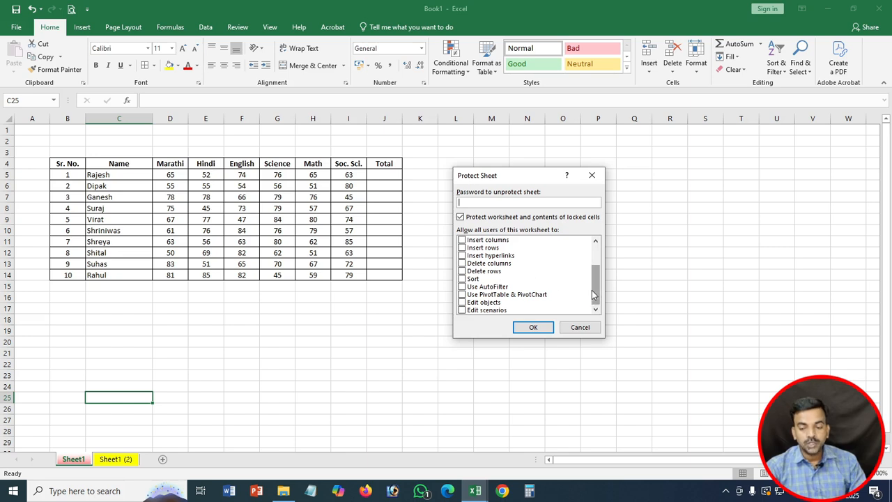
drag(592, 291, 597, 250)
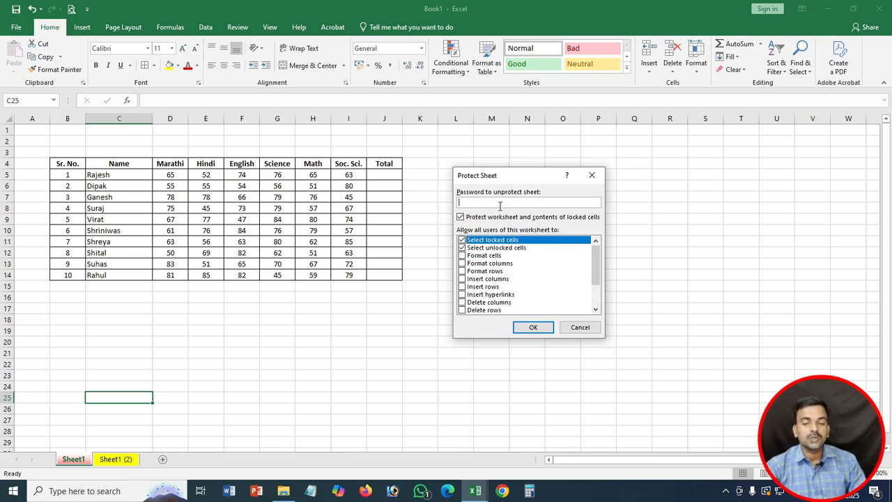
text(1234)
Step: Allow formatting cells, columns and rows, inserting columns, rows and hyperlinks, and deleting columns and rows
click(478, 264)
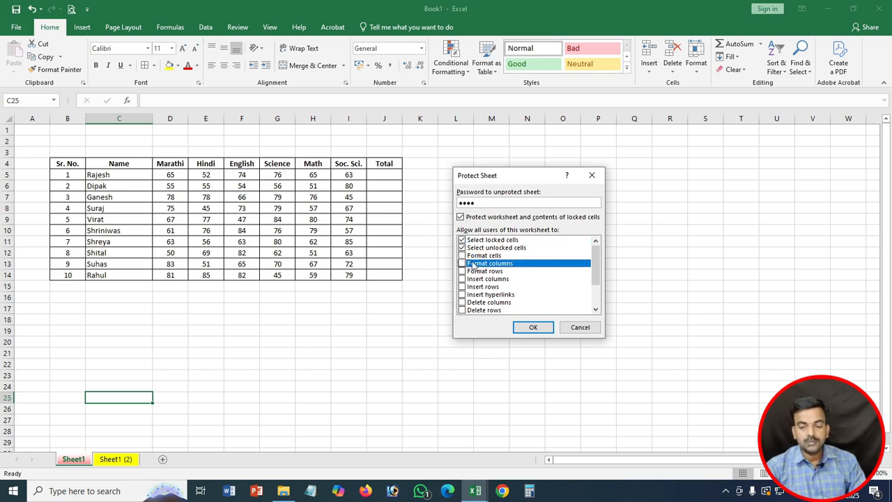
click(462, 255)
click(462, 263)
click(462, 270)
click(461, 279)
click(461, 286)
click(462, 294)
click(462, 302)
click(461, 309)
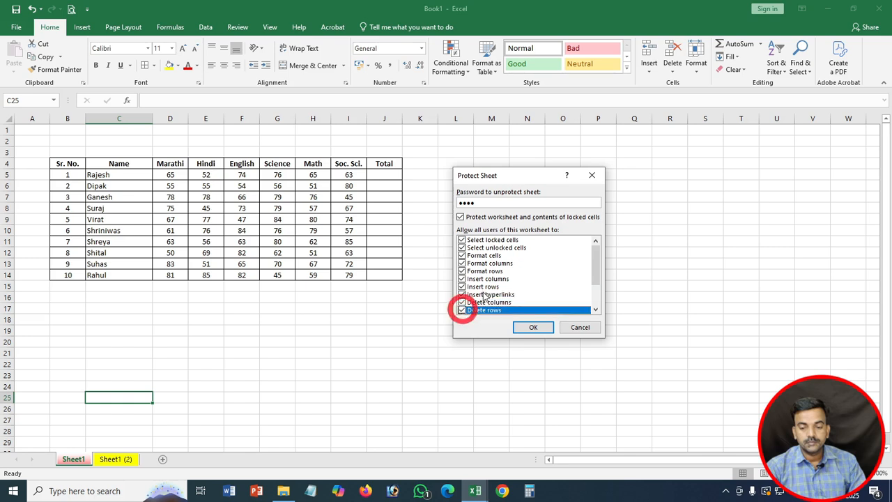
Step: Also allow sorting, AutoFilter, PivotTable & PivotChart, editing objects and editing scenarios
scroll(479, 302, down, 2)
click(462, 278)
click(462, 295)
click(462, 286)
click(461, 301)
click(461, 309)
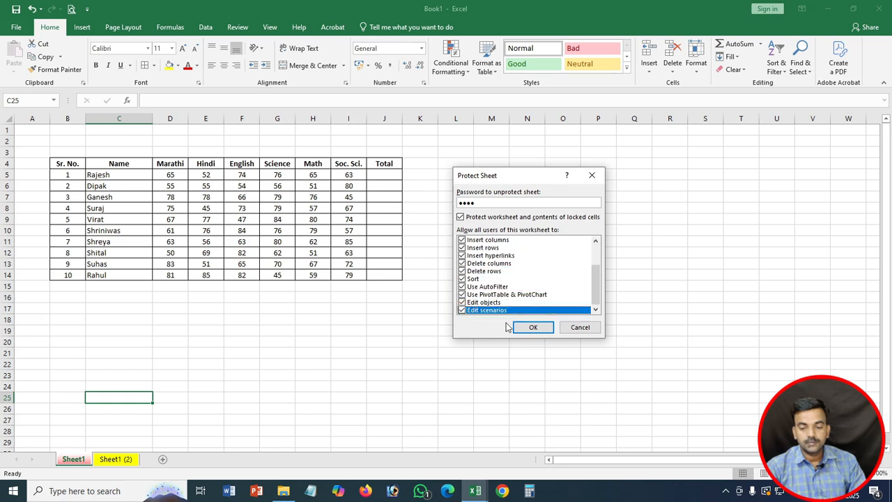
Step: Apply the protection, confirm the re-entered password, and select cell K18
click(533, 327)
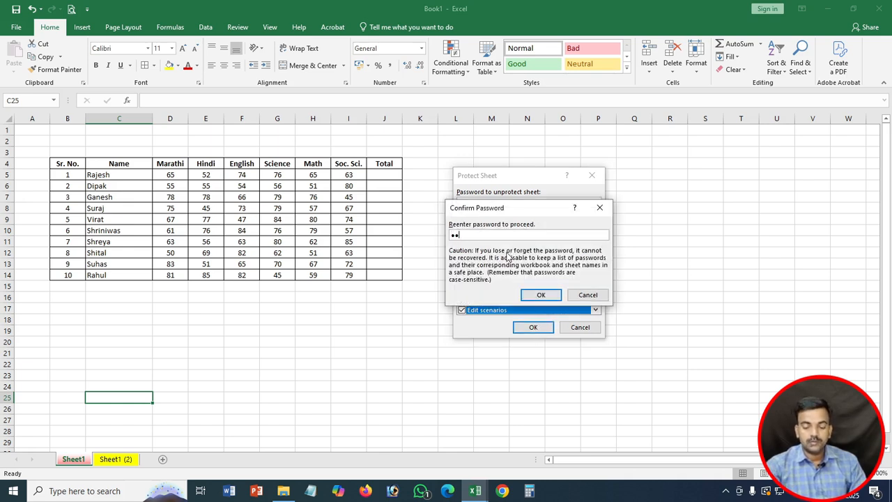
click(541, 295)
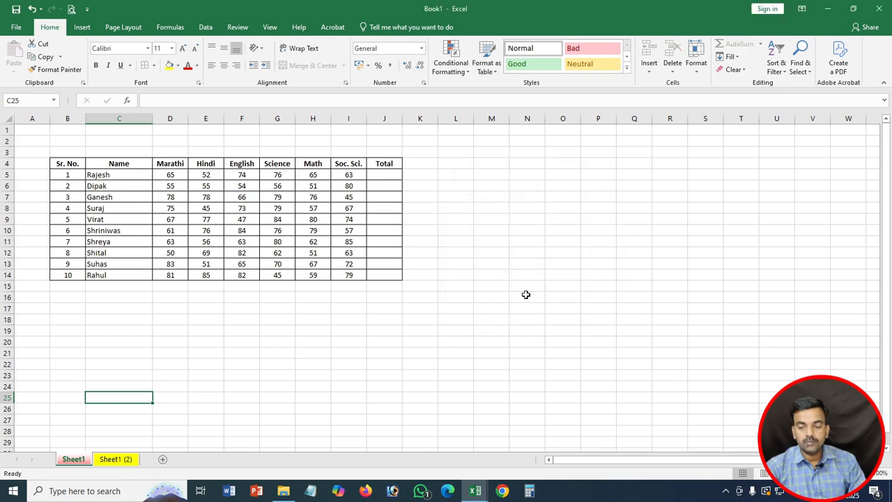
click(417, 317)
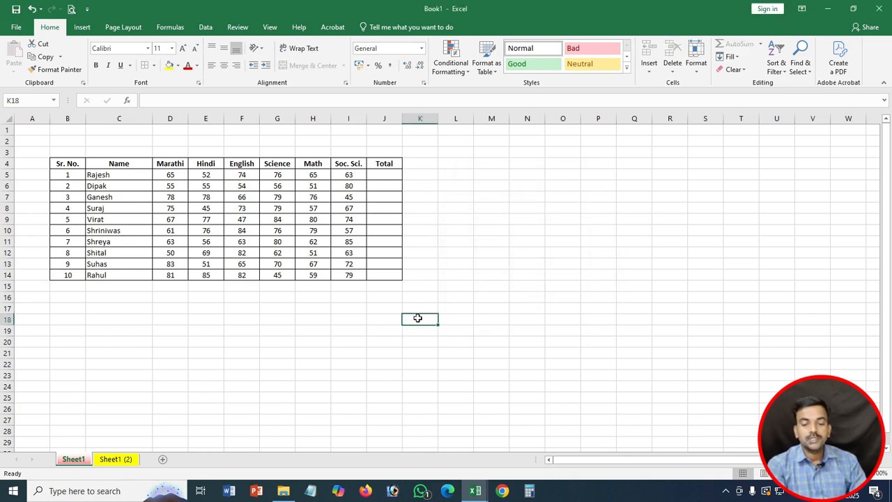
Step: Check that K18 is locked, then unprotect the sheet with its password
double_click(418, 318)
key(Return)
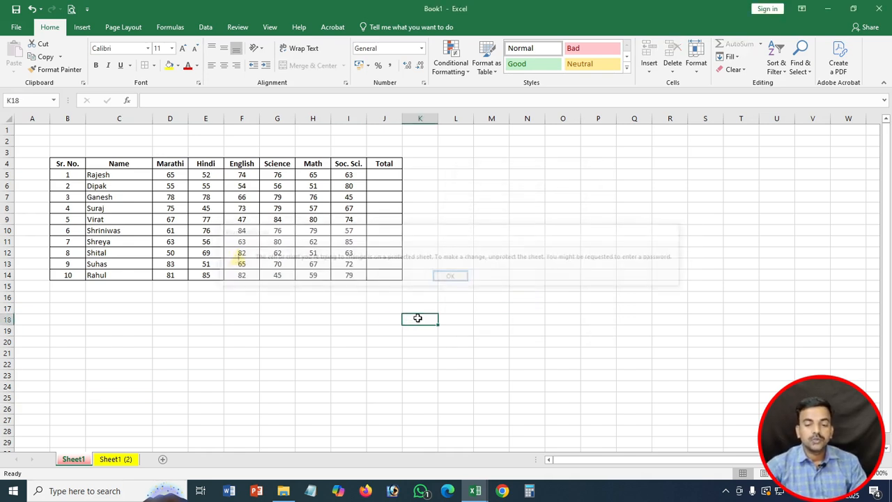
click(696, 63)
click(709, 257)
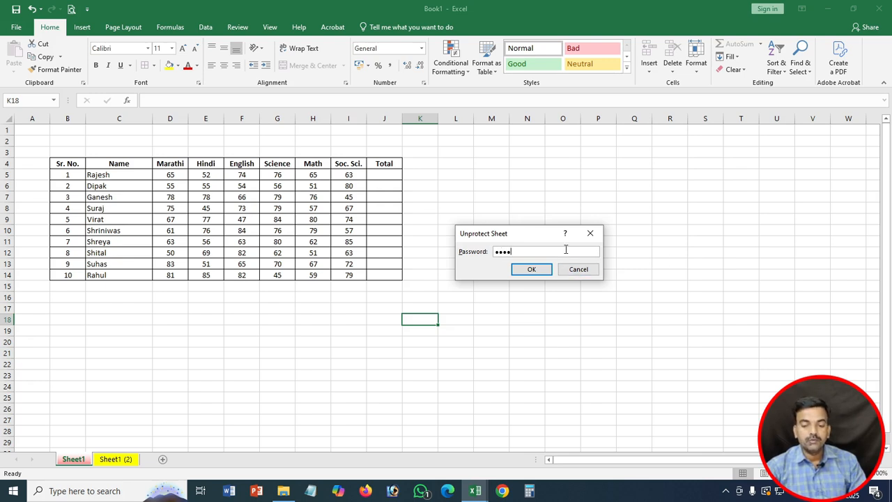
click(532, 269)
Step: Enter asf in cell M13
click(478, 269)
text(asf)
click(455, 343)
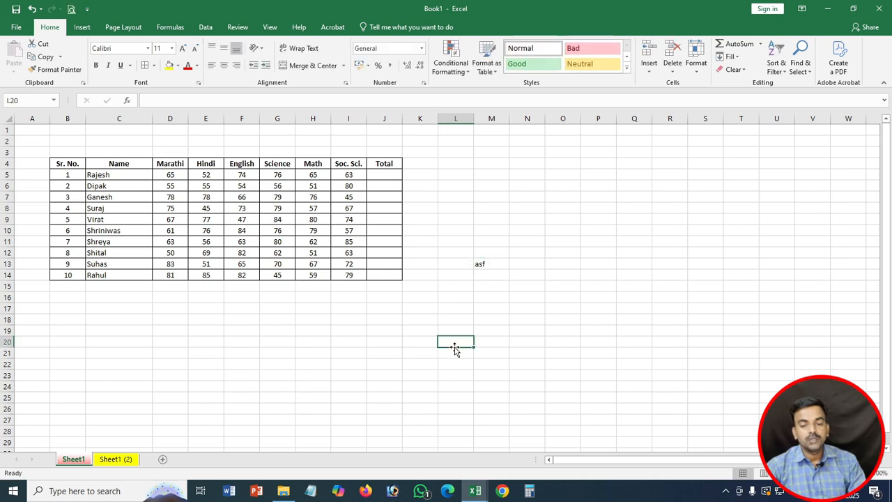
Step: Protect the sheet again with the password and confirm it
click(698, 66)
click(719, 258)
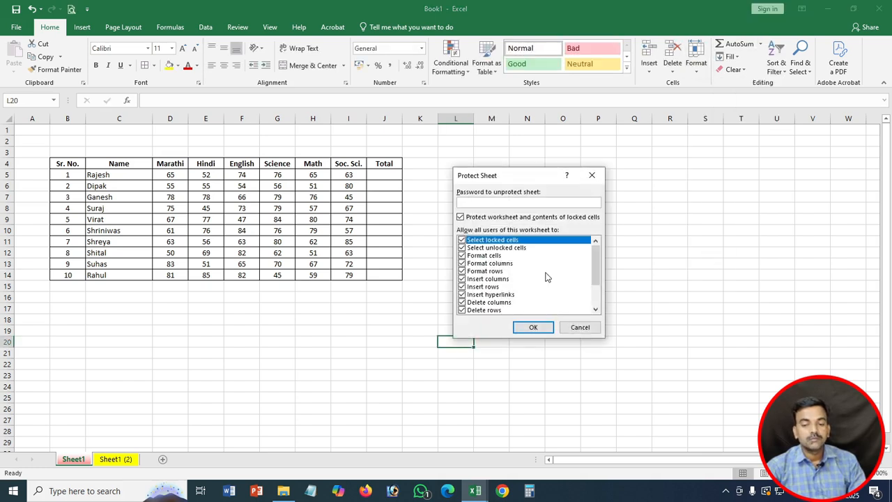
text(123)
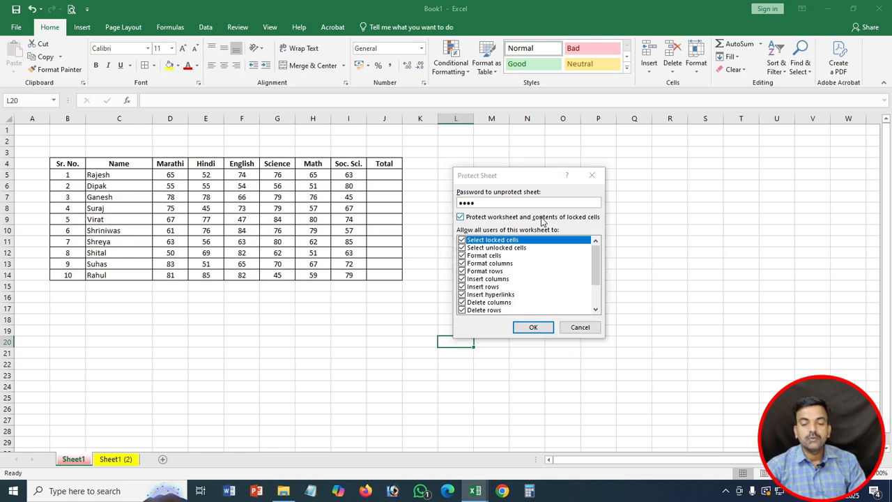
text(4)
key(Return)
text(1234)
key(Return)
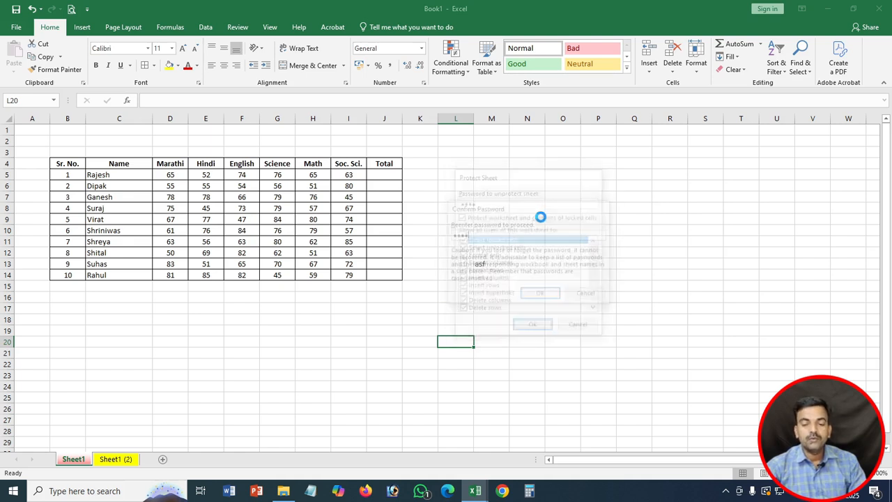
Step: Try editing cell L14 twice and dismiss the protected-sheet warnings
click(456, 277)
double_click(455, 279)
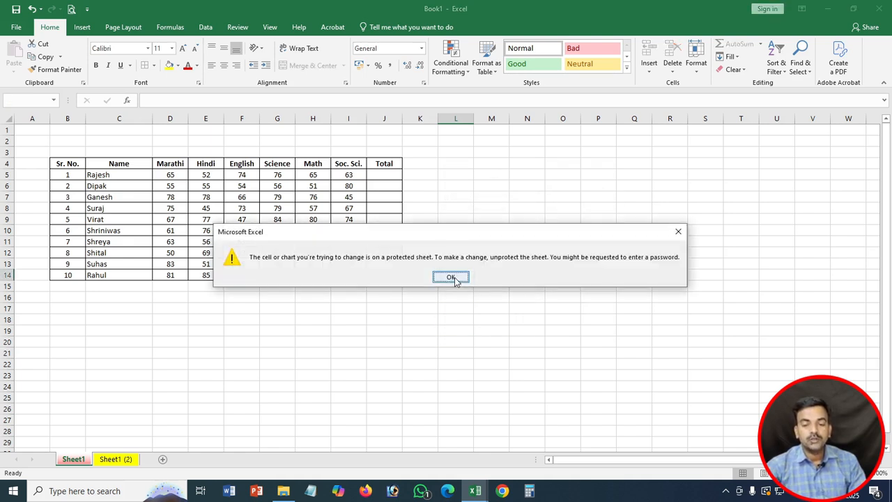
click(451, 278)
double_click(454, 279)
click(451, 278)
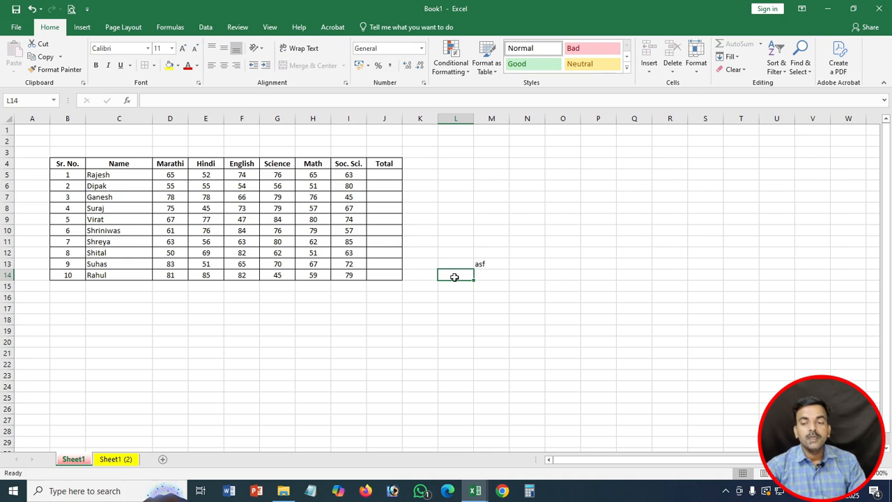
Step: Unprotect the sheet by entering its password
click(696, 59)
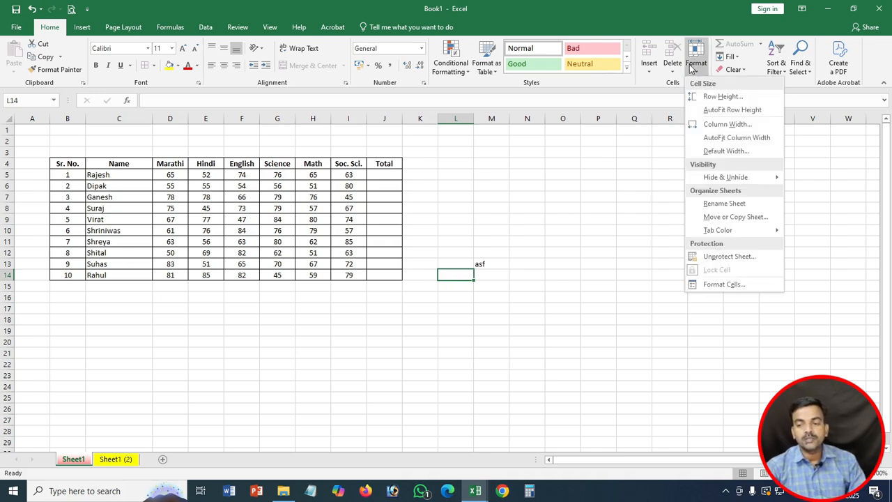
click(728, 256)
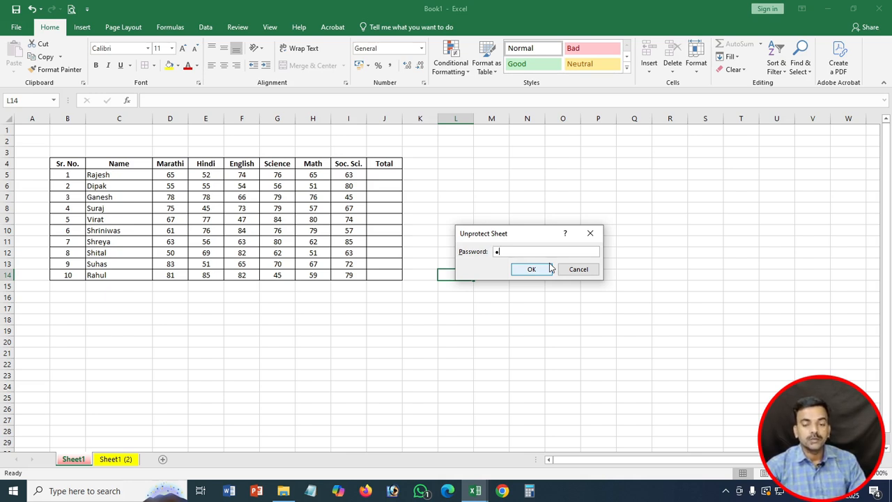
click(548, 269)
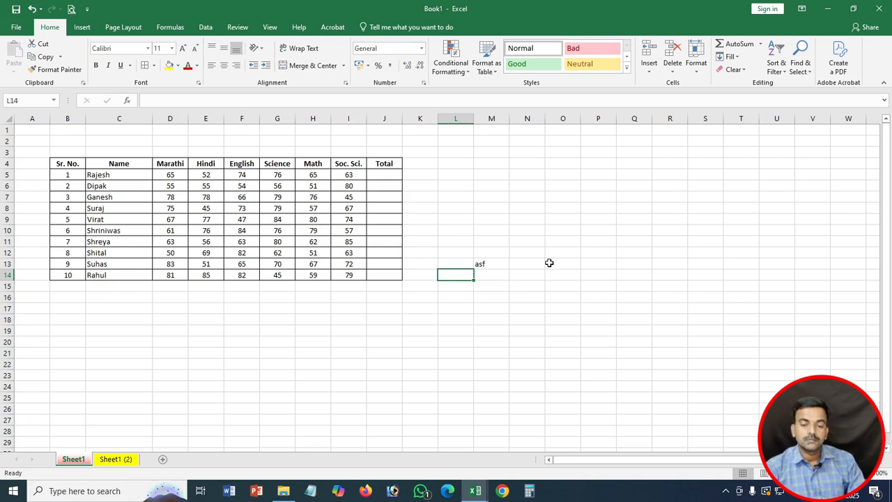
Step: Enter zfg in cell N13
click(513, 269)
text(zfg)
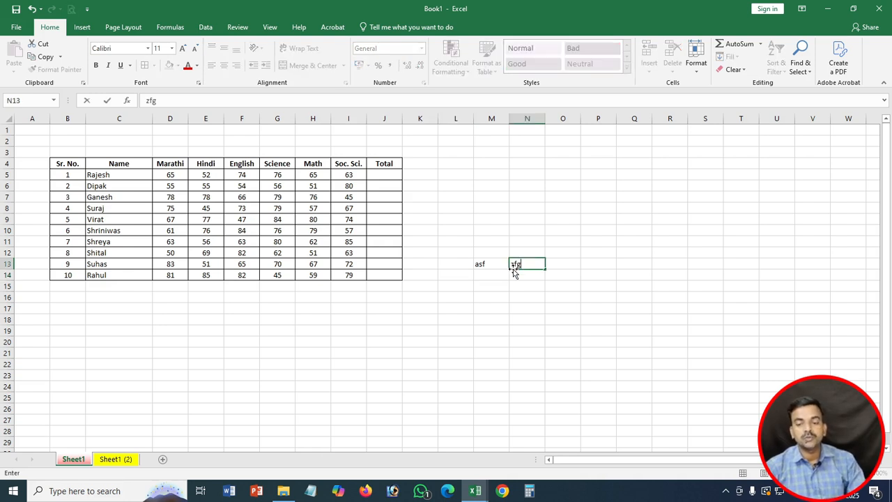
click(534, 297)
click(689, 69)
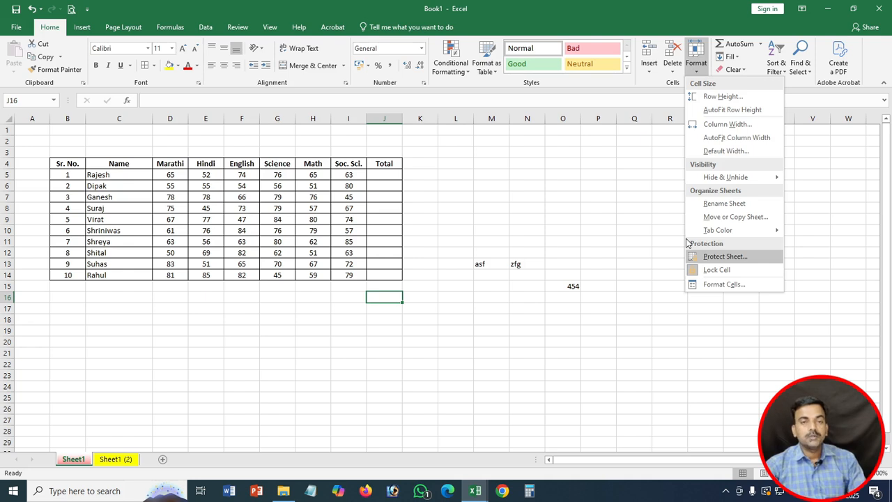
click(709, 285)
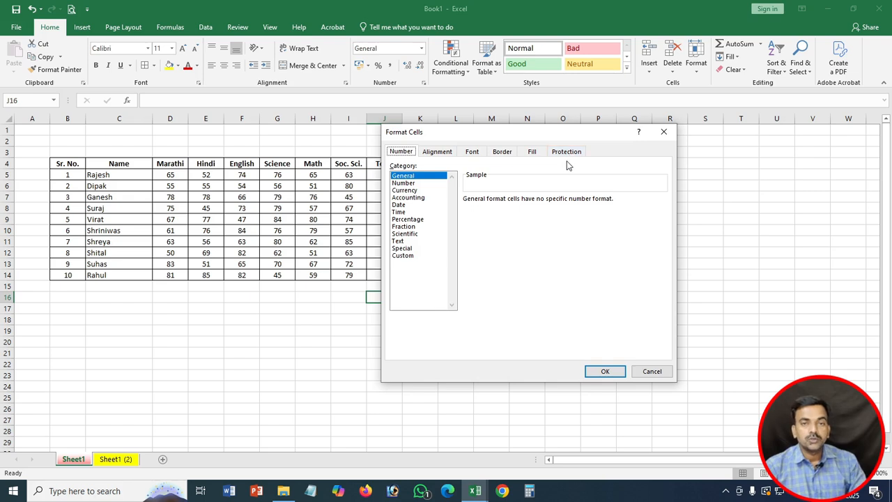
key(Escape)
click(301, 296)
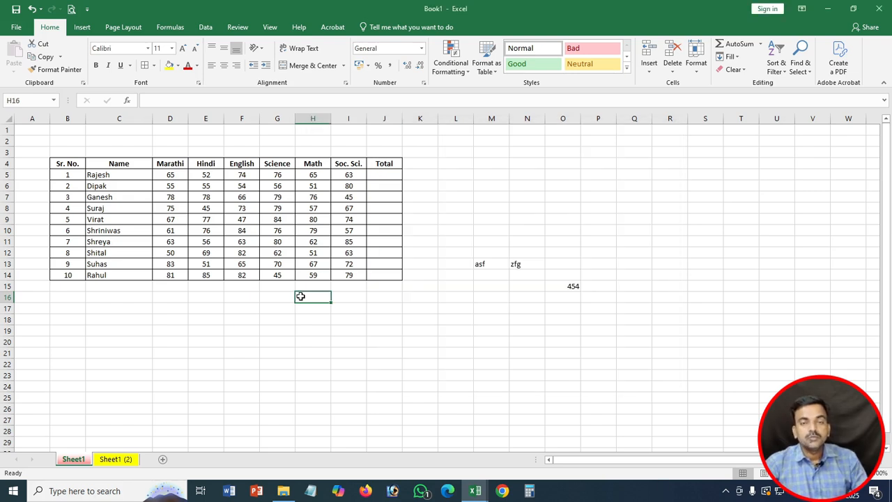